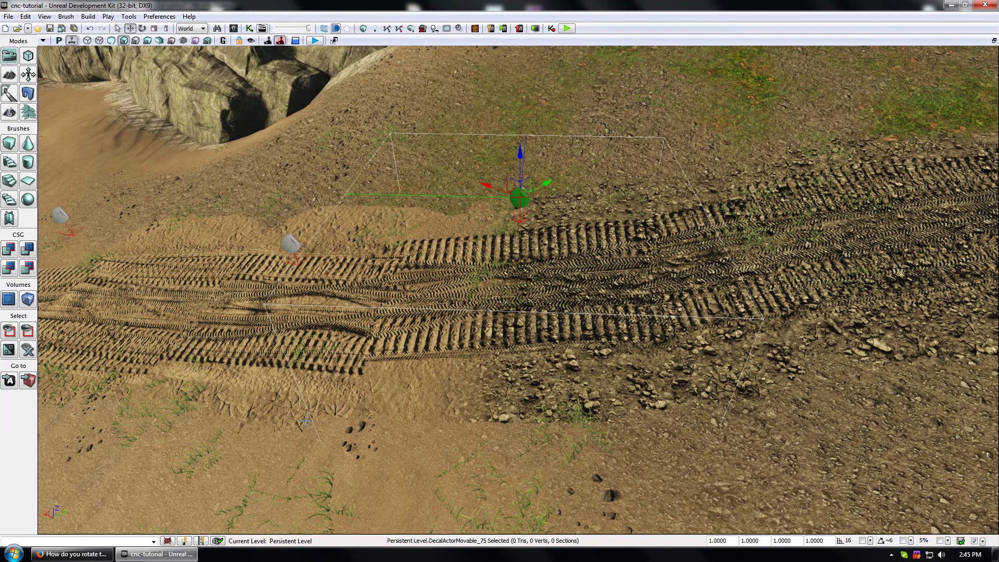
- Locate the selected track decal's material instance in the RX_Custom_Tut mats group and open its parent material DecalM_MuddyTrack_Parent_Cheaper
key(F4)
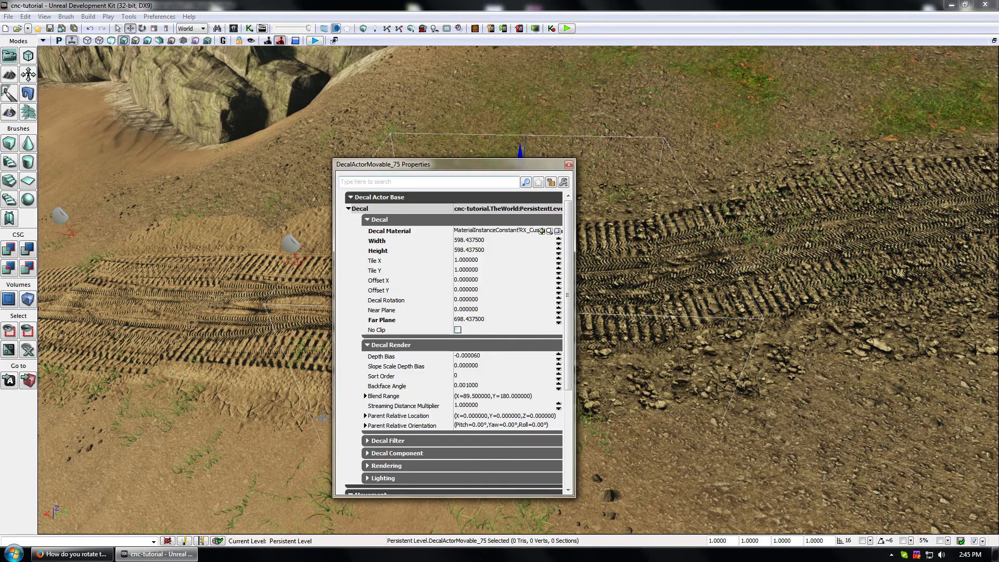
click(549, 231)
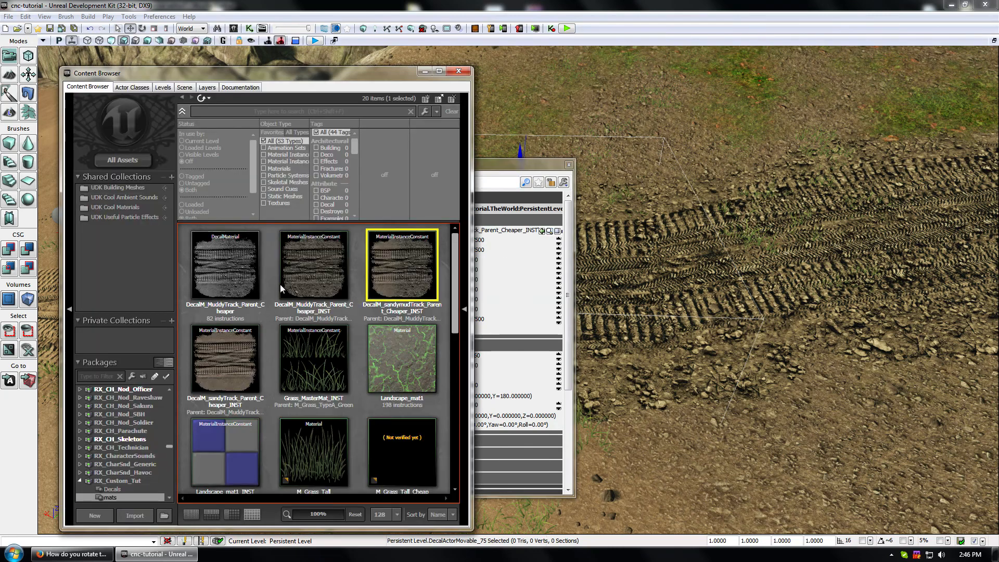
click(111, 489)
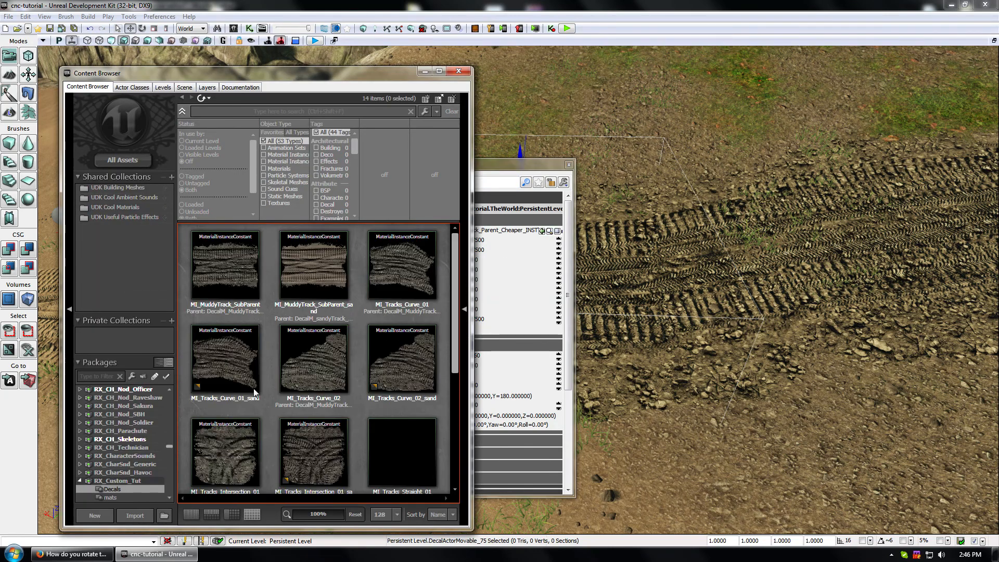
scroll(119, 495, down, 1)
click(110, 472)
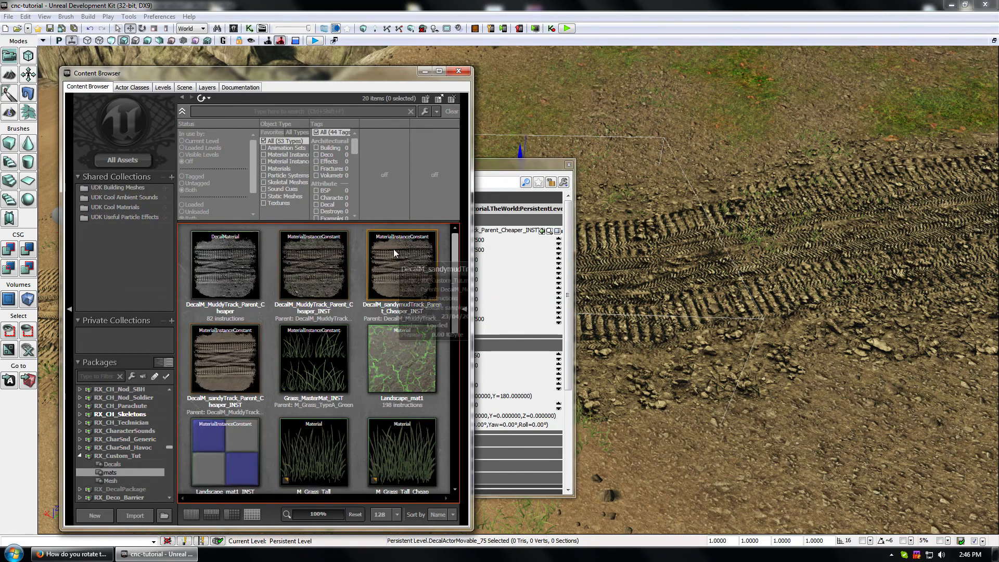
double_click(416, 250)
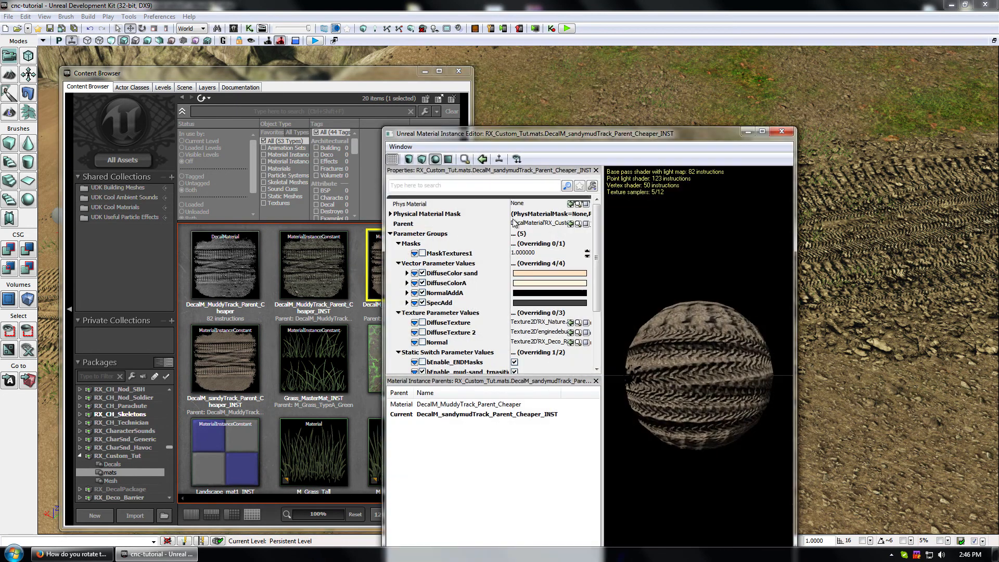
click(776, 132)
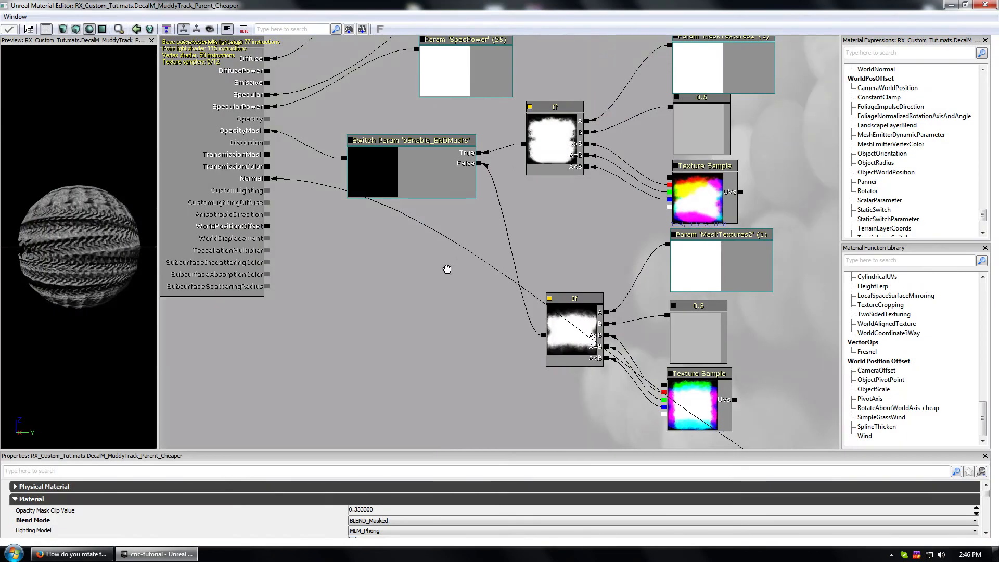
- Delete the lower gradient Texture Sample that feeds the Multiply node in the mud-sand transition mask
drag(446, 269, 338, 417)
scroll(338, 417, down, 4)
drag(462, 223, 429, 399)
scroll(429, 399, down, 6)
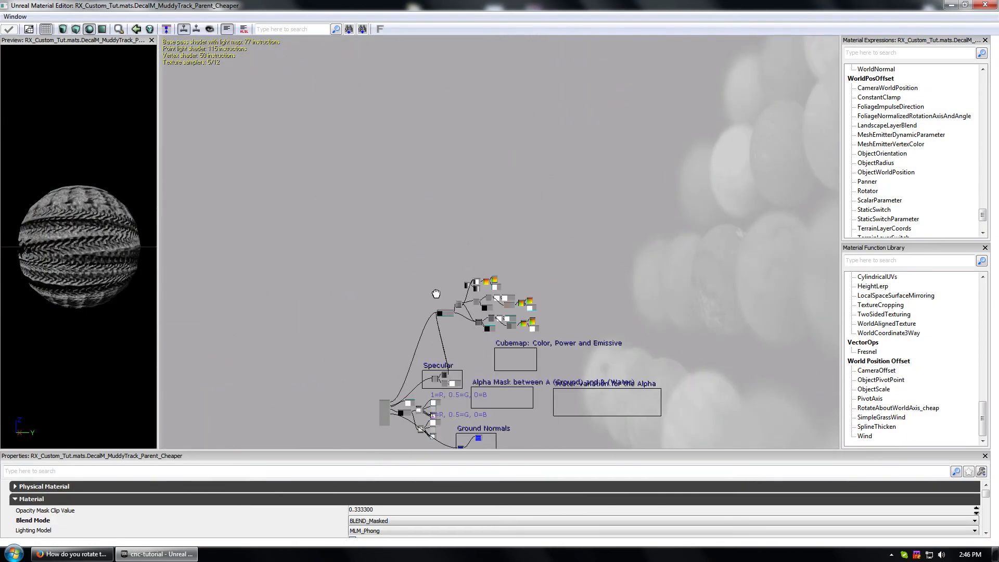
click(445, 313)
scroll(447, 319, up, 9)
drag(430, 266, 330, 443)
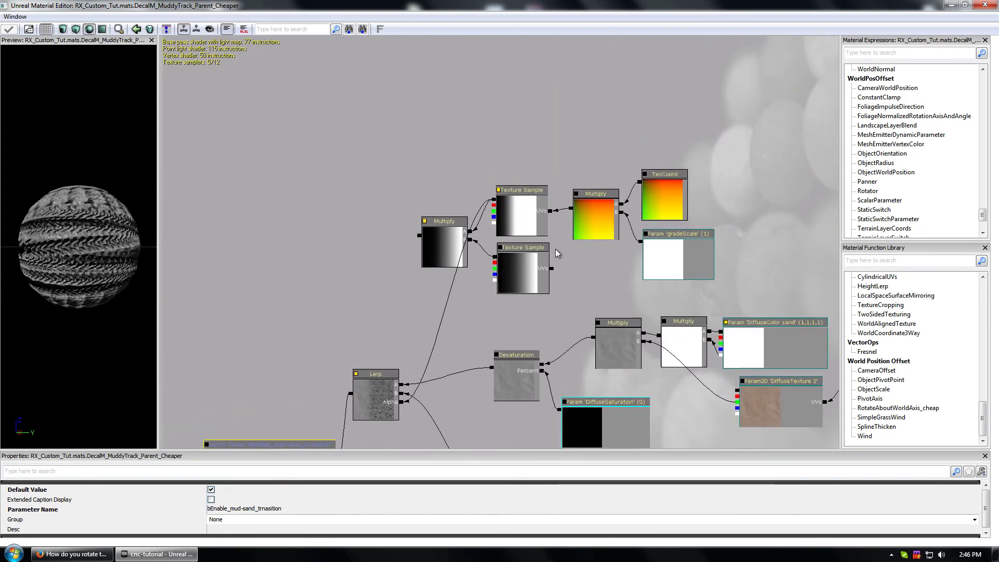
drag(555, 248, 547, 280)
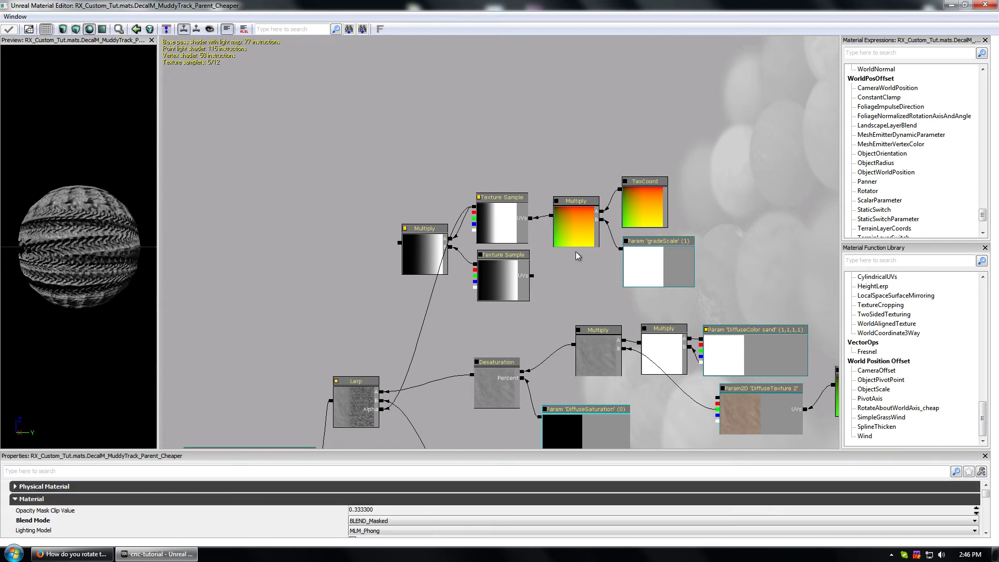
click(497, 270)
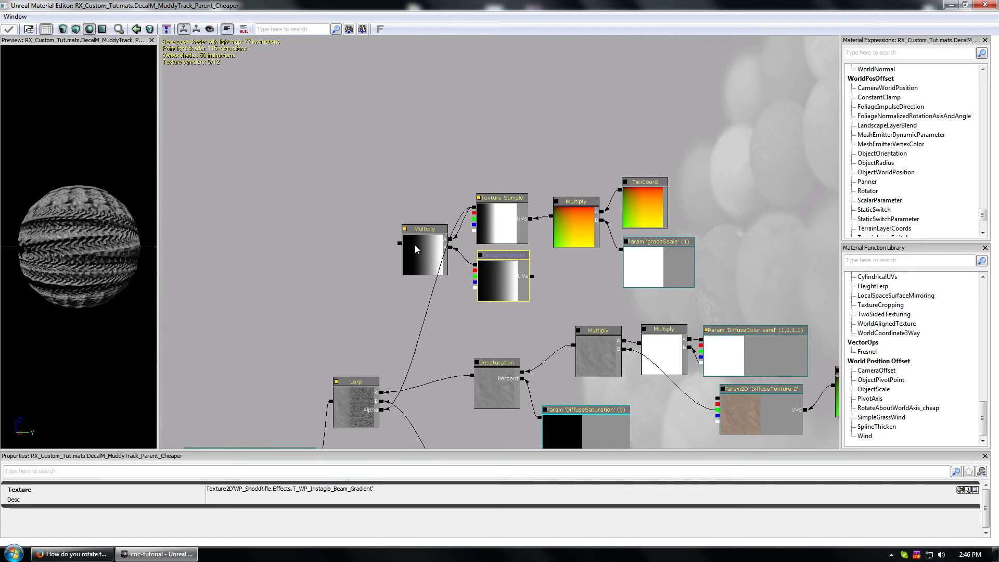
click(415, 244)
click(506, 280)
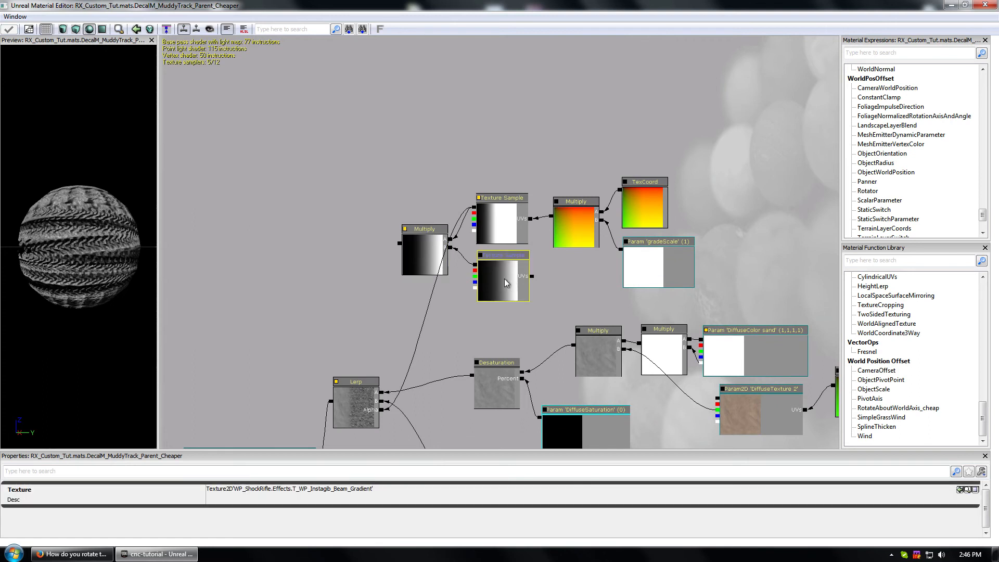
key(Delete)
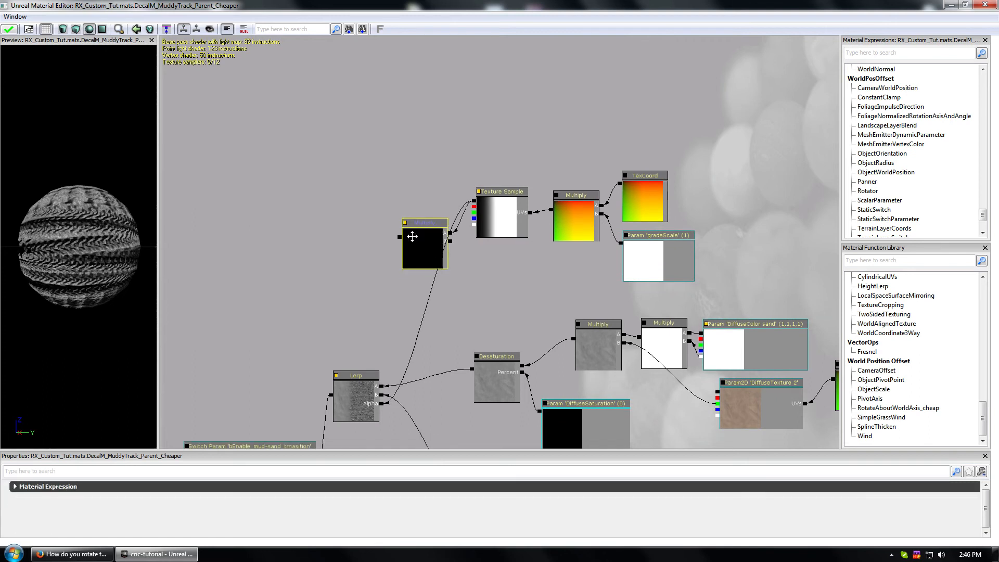
- Move the mask's Multiply node away and break its link to the remaining gradient Texture Sample
drag(414, 252, 321, 197)
right_click(360, 188)
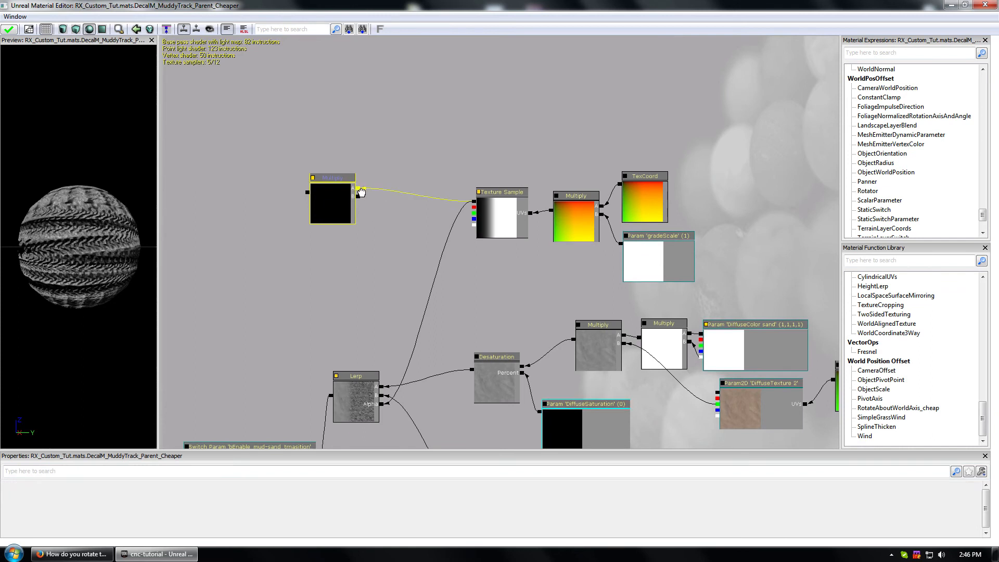
click(401, 184)
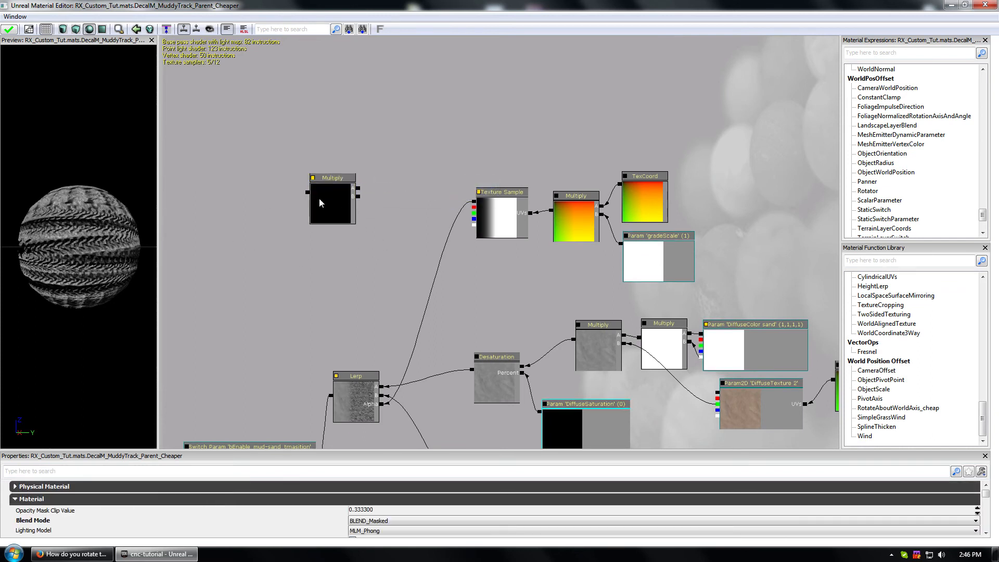
- Disconnect the gradient Texture Sample's UVs from the gradeScale Multiply and place the spare Multiply node between them
drag(516, 221, 441, 223)
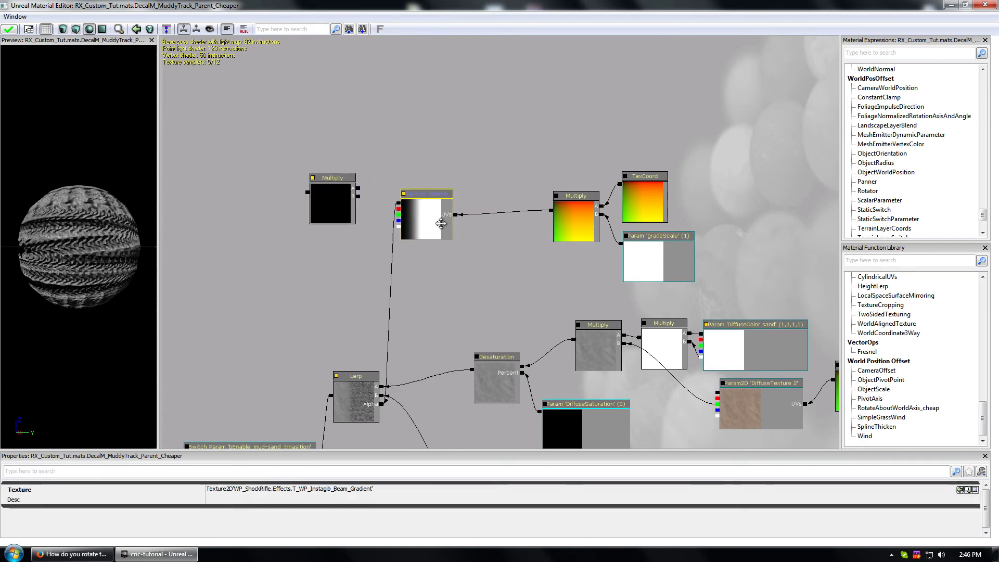
right_click(552, 210)
click(583, 204)
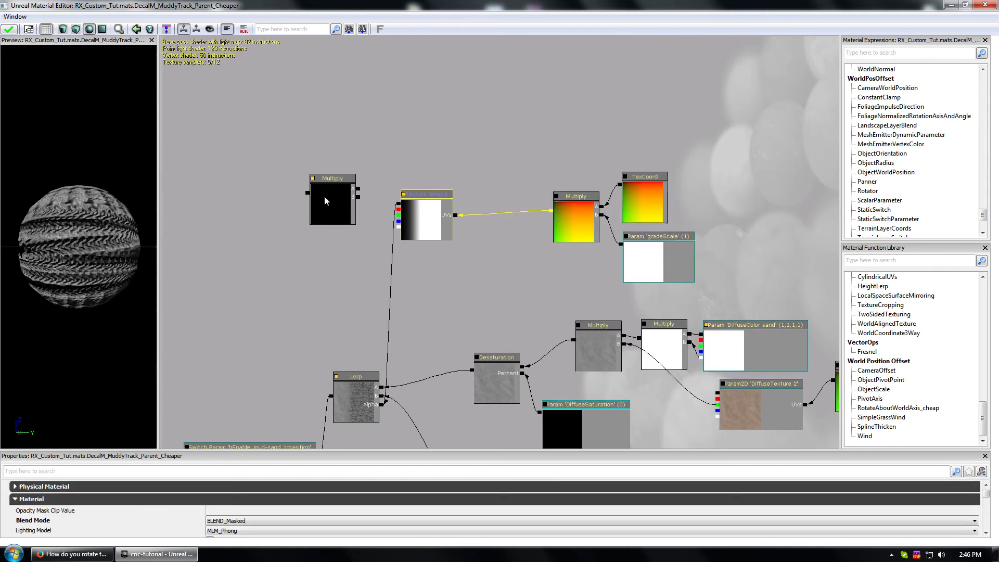
drag(325, 200, 485, 228)
ctrl+drag(416, 223, 387, 223)
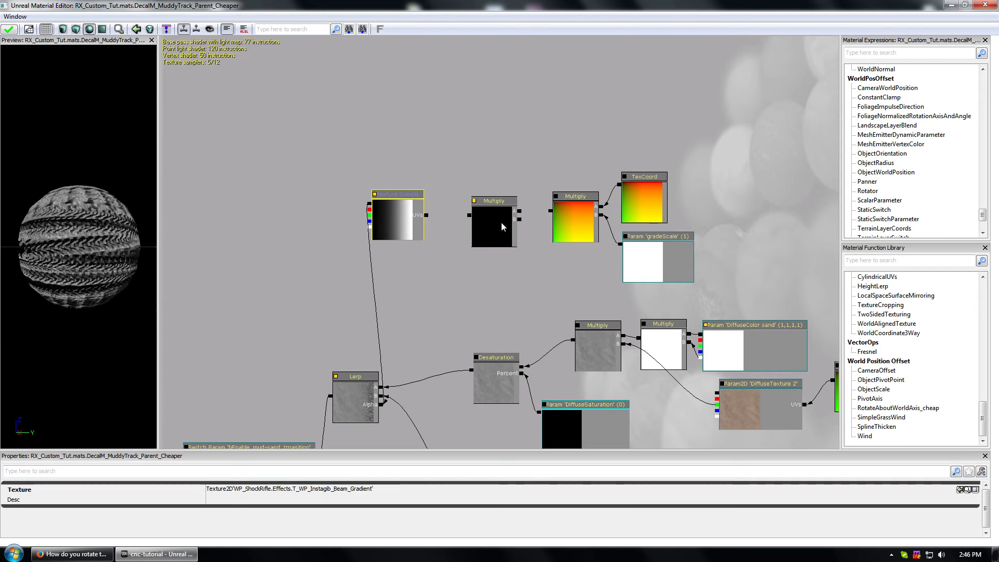
ctrl+drag(486, 231, 462, 220)
- Find the Rotator expression and add it to the graph above the mask's Multiply nodes
click(873, 49)
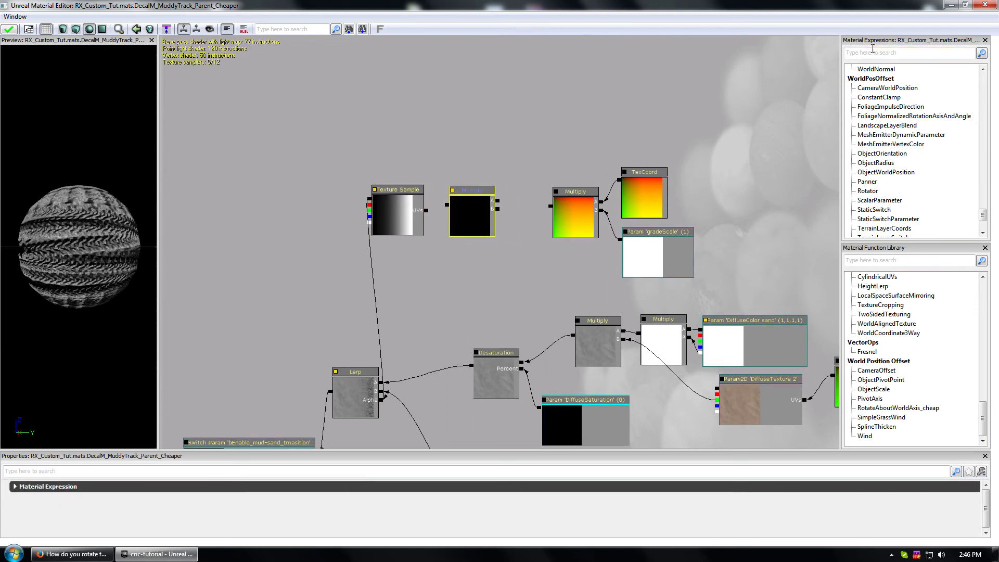
text(rot)
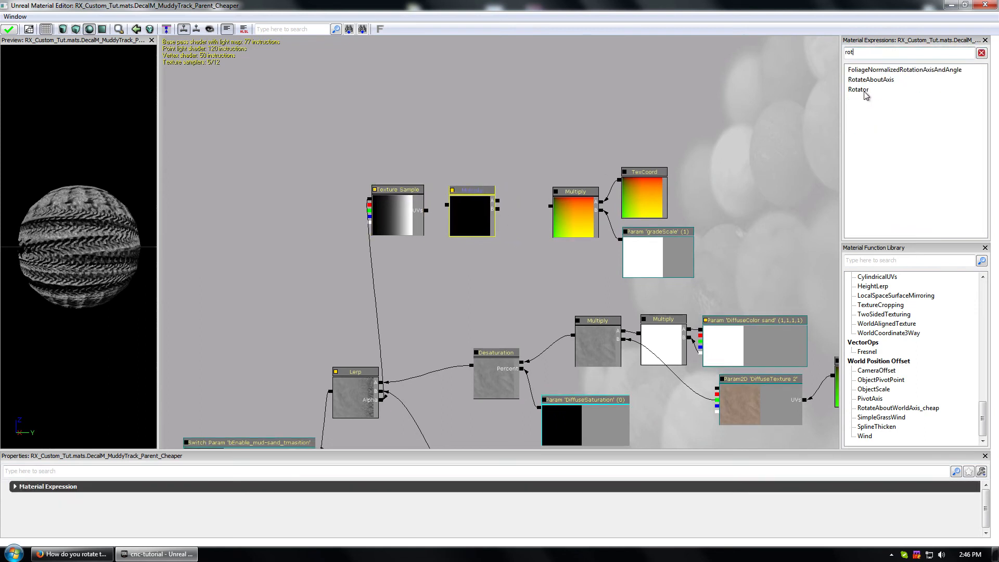
drag(864, 90, 518, 125)
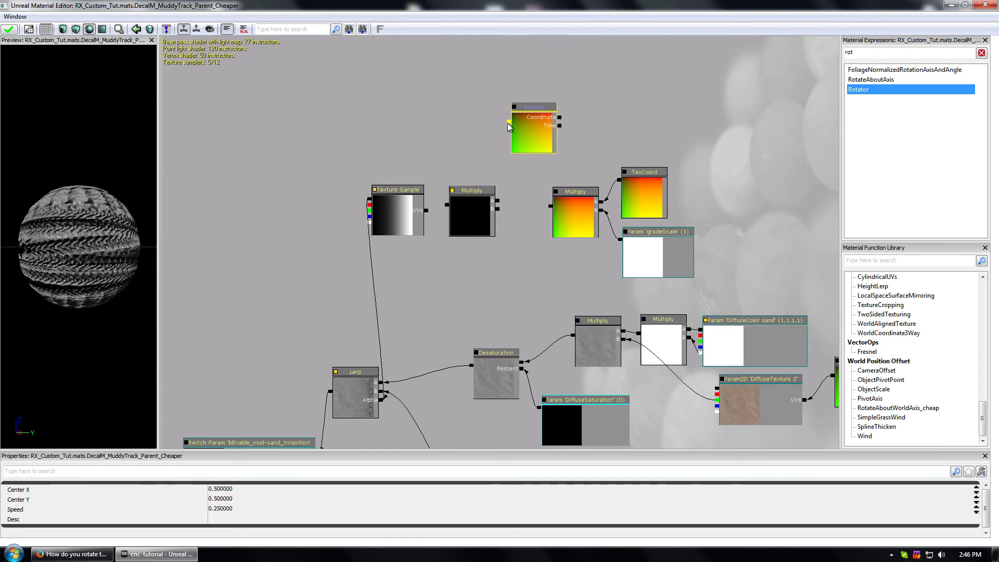
drag(508, 125, 500, 202)
- Duplicate the gradeScale parameter and place the copy beside the Rotator node
click(656, 268)
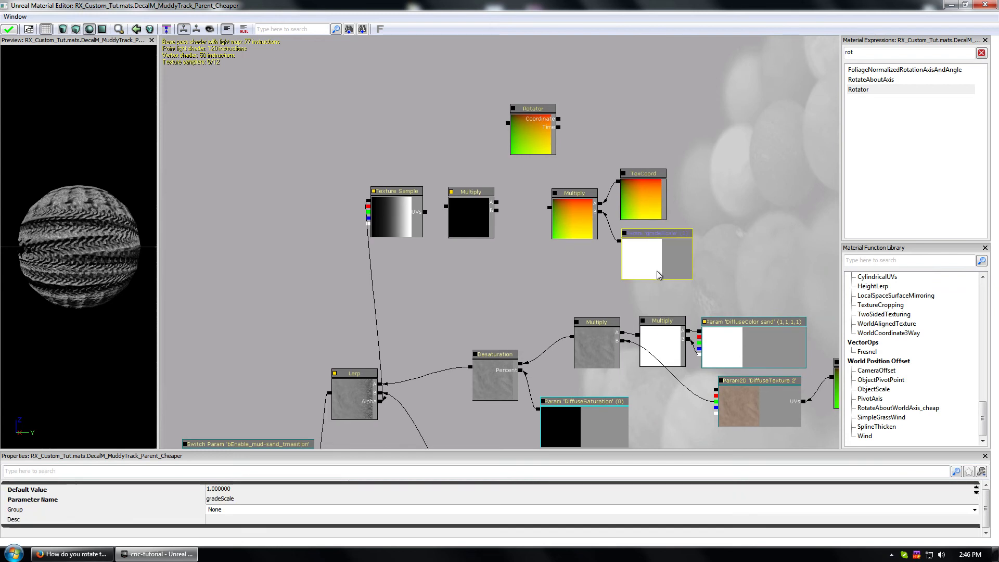
click(539, 265)
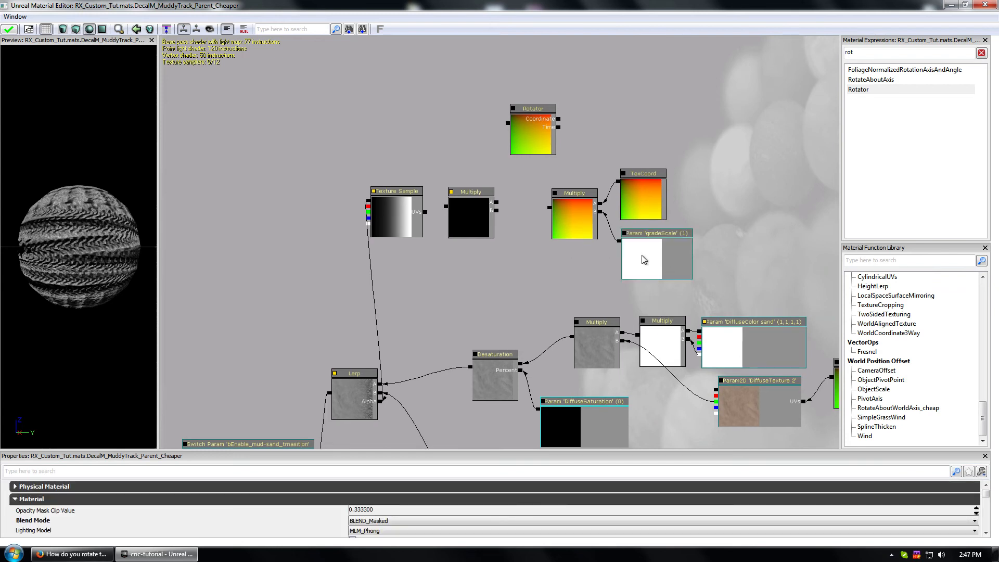
click(644, 259)
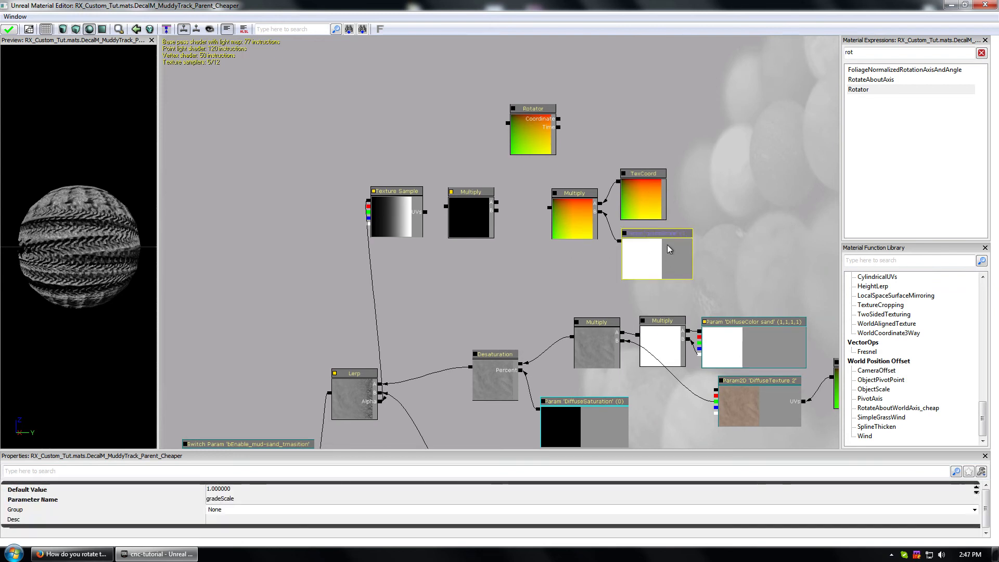
key(ctrl+w)
drag(671, 274, 631, 83)
- Shift the TexCoord, its gradeScale parameter and their Multiply node to the right to make room in the mask chain
drag(600, 159, 535, 240)
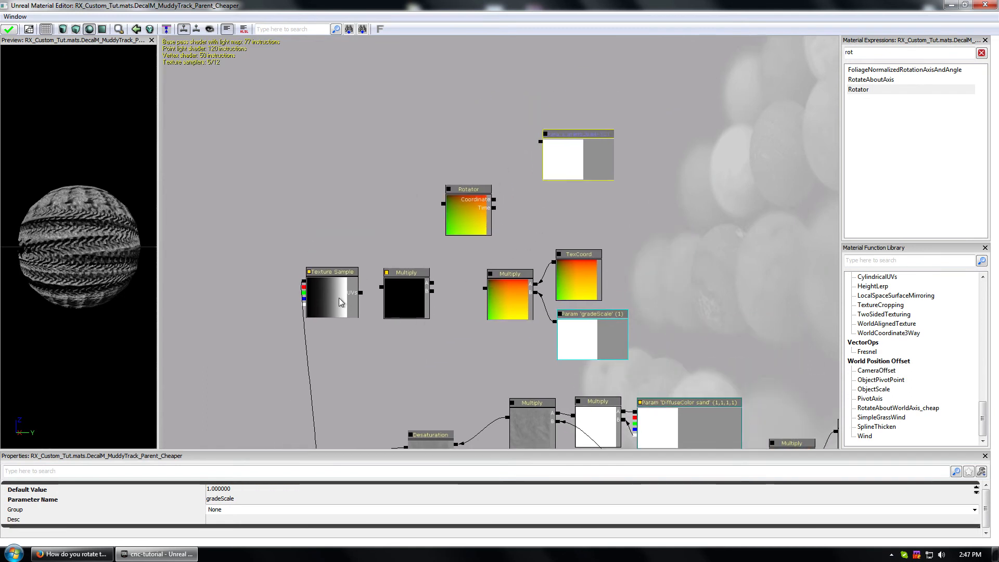
click(338, 298)
drag(366, 270, 342, 212)
click(384, 236)
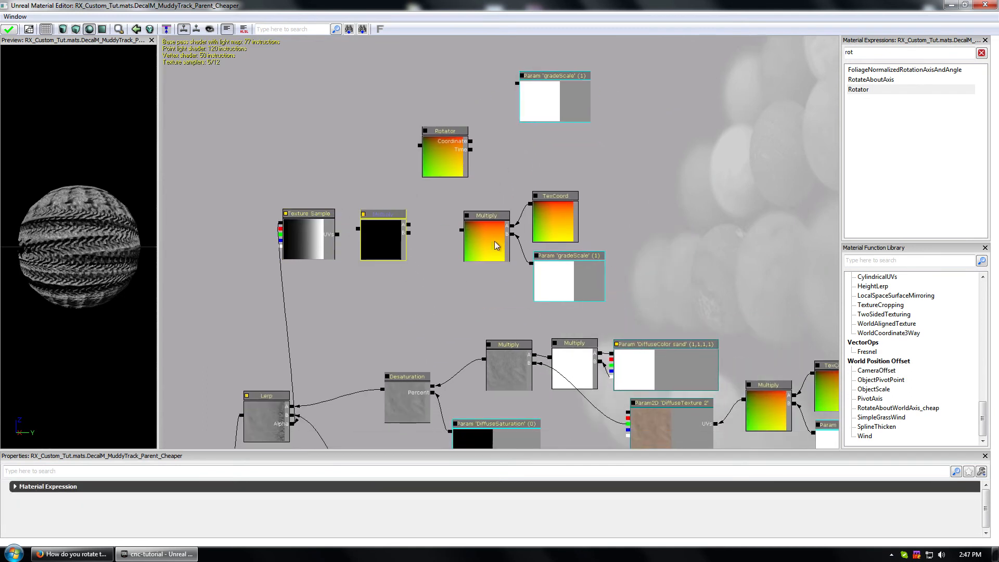
click(570, 204)
ctrl+click(559, 272)
ctrl+drag(485, 240, 593, 227)
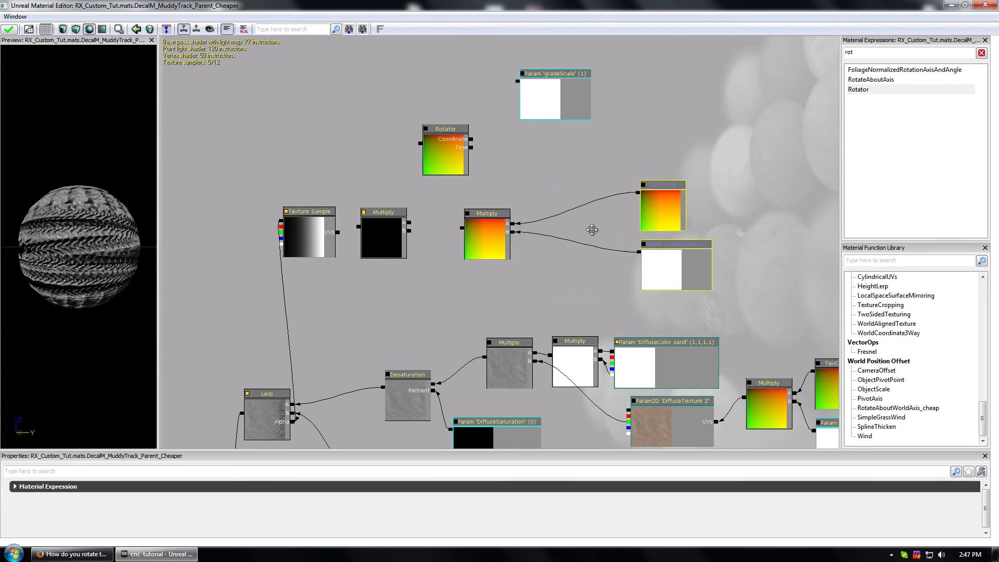
click(481, 235)
ctrl+drag(481, 236, 578, 229)
- Replace the unconnected Multiply's place in the mask chain with the Rotator and feed the gradeScale Multiply into its Coordinate input
click(369, 227)
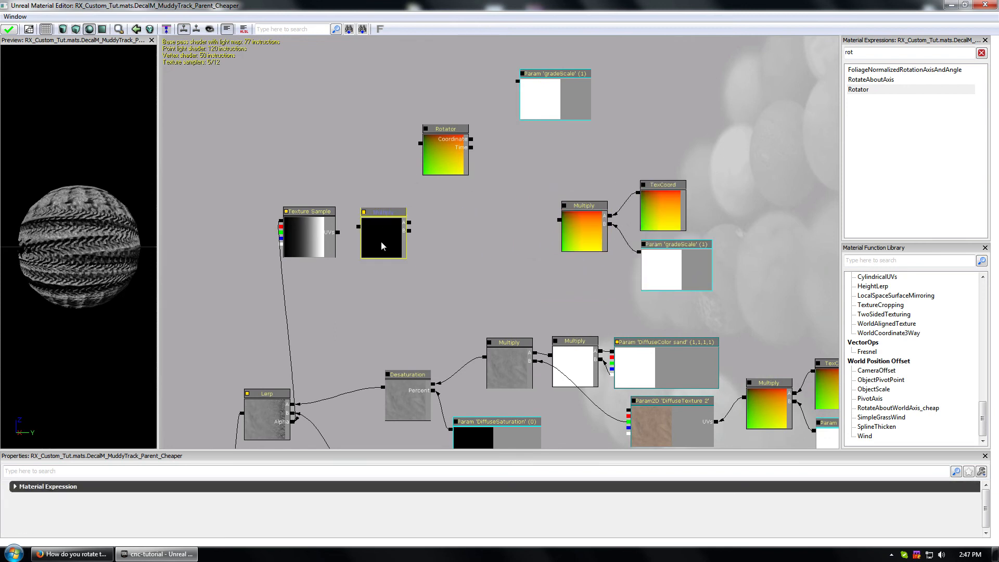
ctrl+drag(381, 241, 344, 114)
click(430, 152)
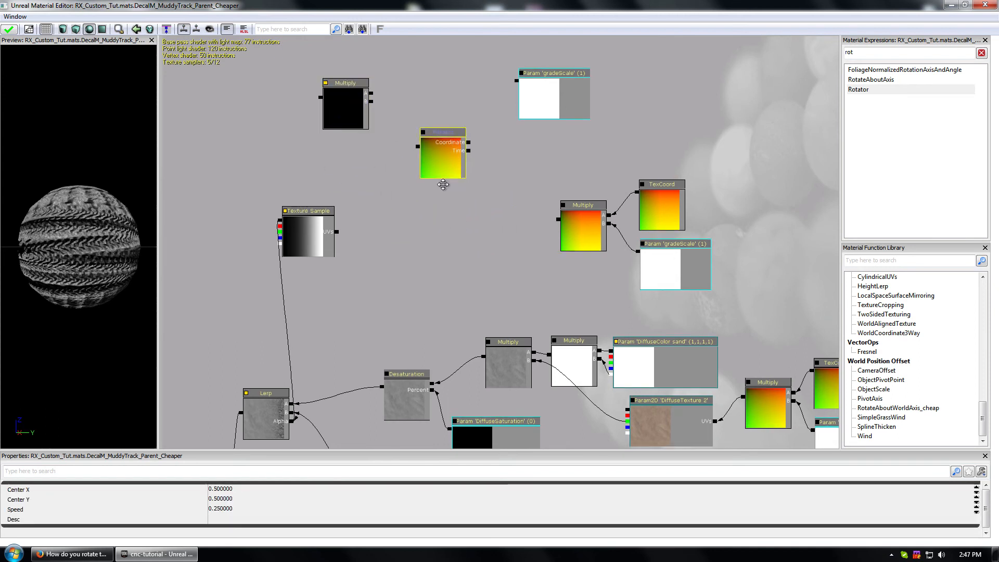
ctrl+drag(429, 152, 443, 228)
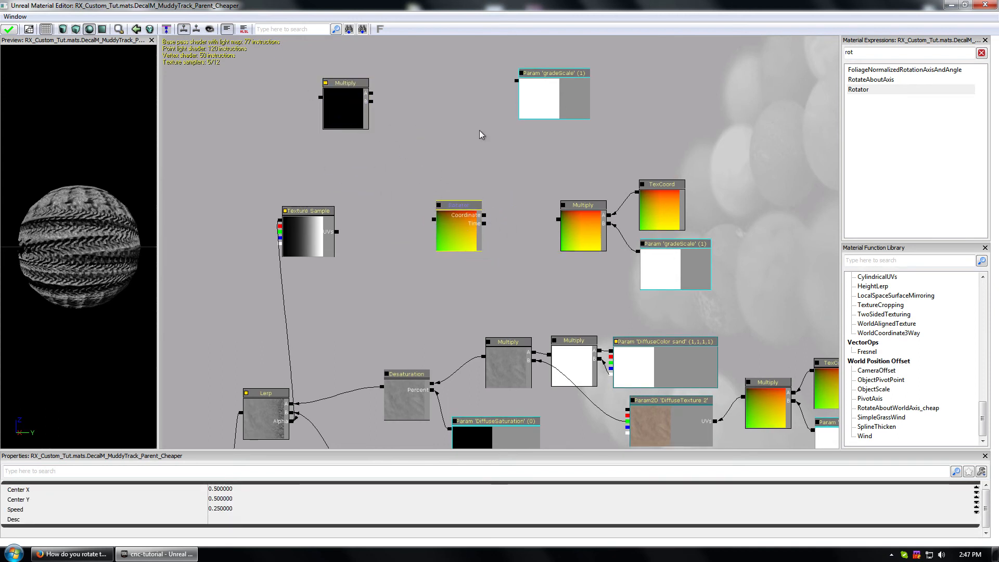
drag(484, 215, 557, 219)
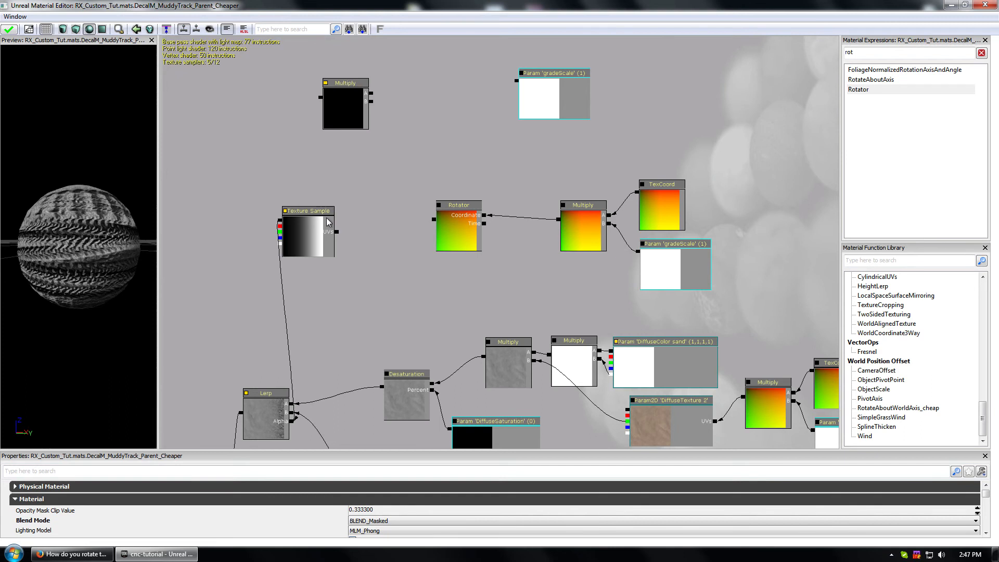
- Move the TexCoord, gradeScale and Multiply group up and place the duplicated gradeScale parameter directly below the Rotator
ctrl+click(585, 222)
ctrl+click(669, 193)
ctrl+click(676, 268)
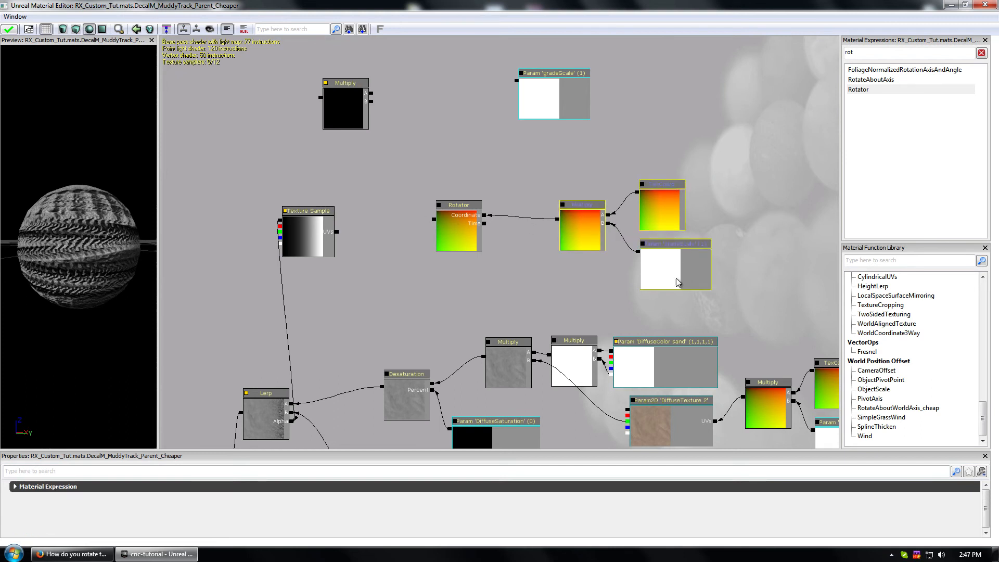
ctrl+drag(678, 267, 708, 218)
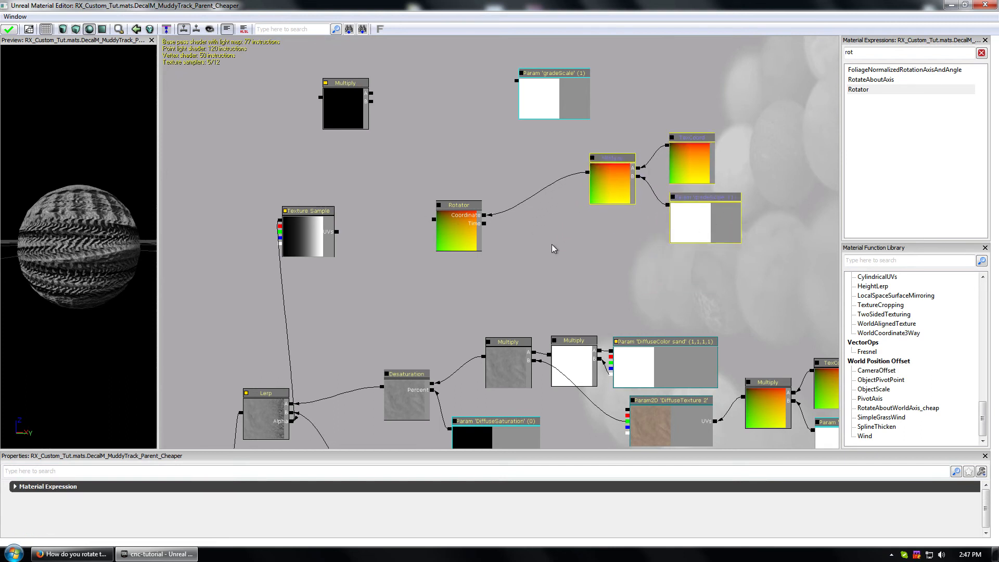
click(568, 91)
ctrl+drag(541, 86, 562, 246)
- Rename the duplicated gradeScale parameter as "rotate multiplyer"
click(243, 499)
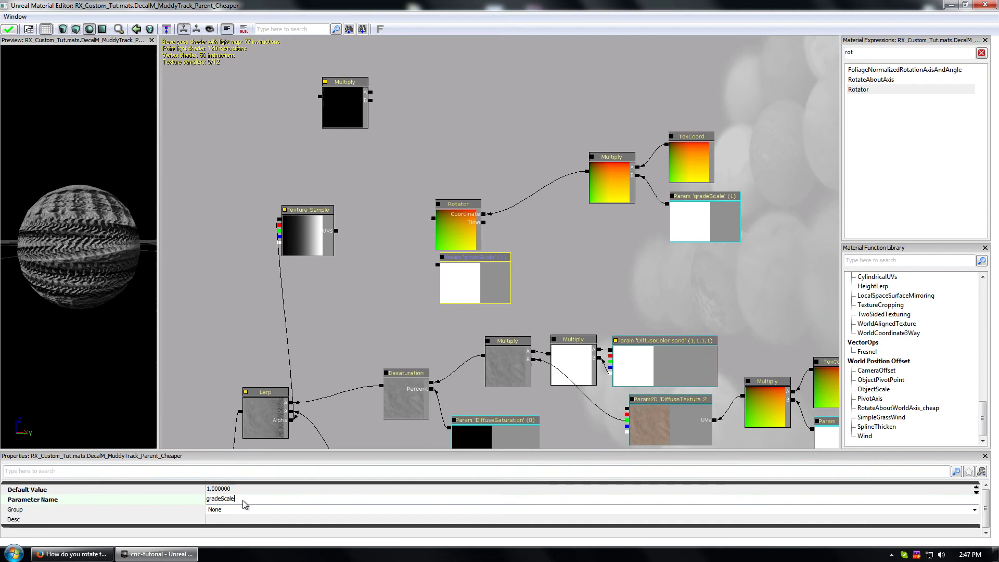
drag(221, 499, 430, 500)
click(212, 499)
drag(221, 500, 206, 500)
text(rota)
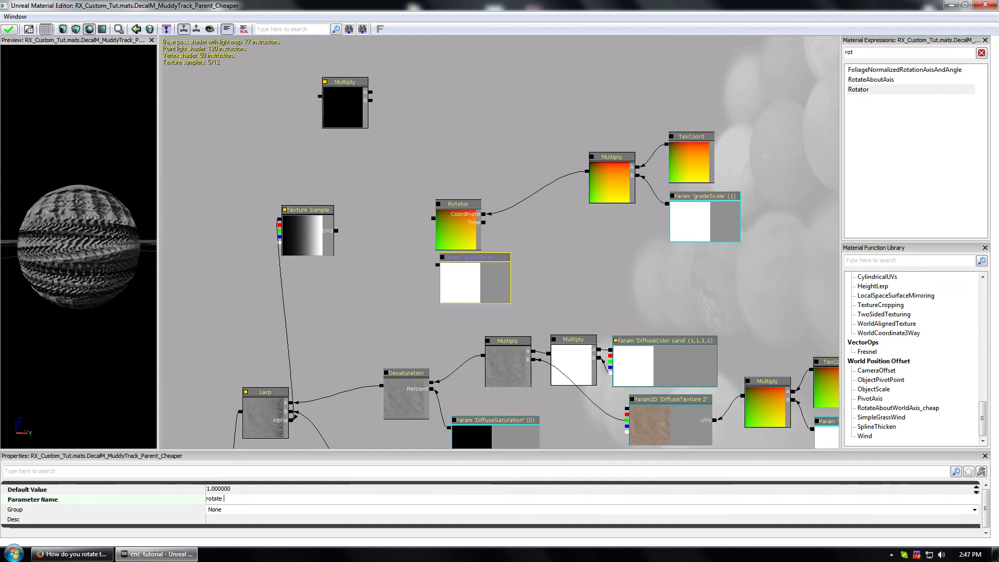
text(multiplyer)
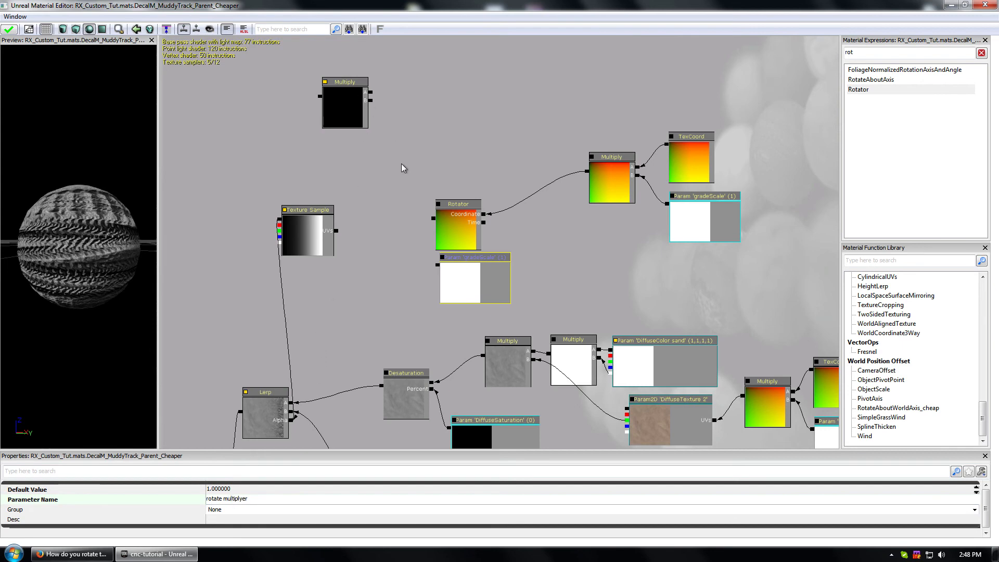
- Place the spare Multiply between the Rotator and Texture Sample, multiplying the Rotator by 'rotate multiplyer' and feeding the Texture Sample's UVs
drag(391, 294, 551, 321)
drag(562, 198, 517, 295)
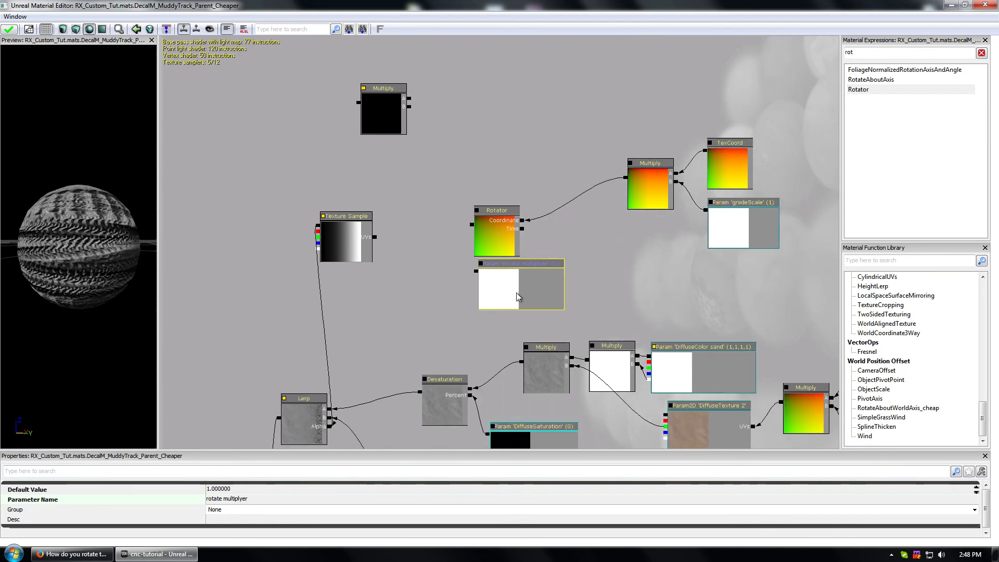
click(395, 104)
drag(386, 111, 471, 224)
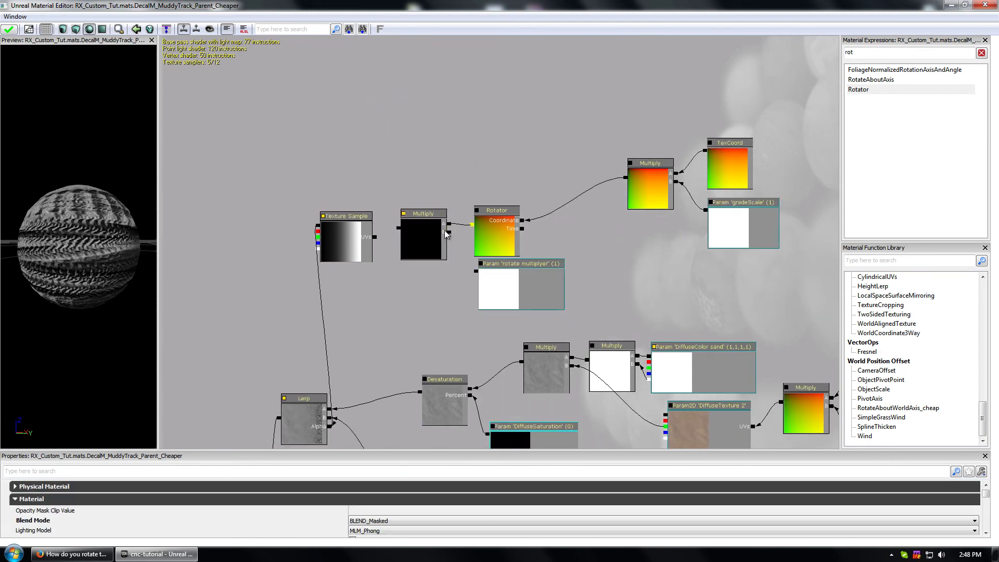
drag(466, 273, 475, 270)
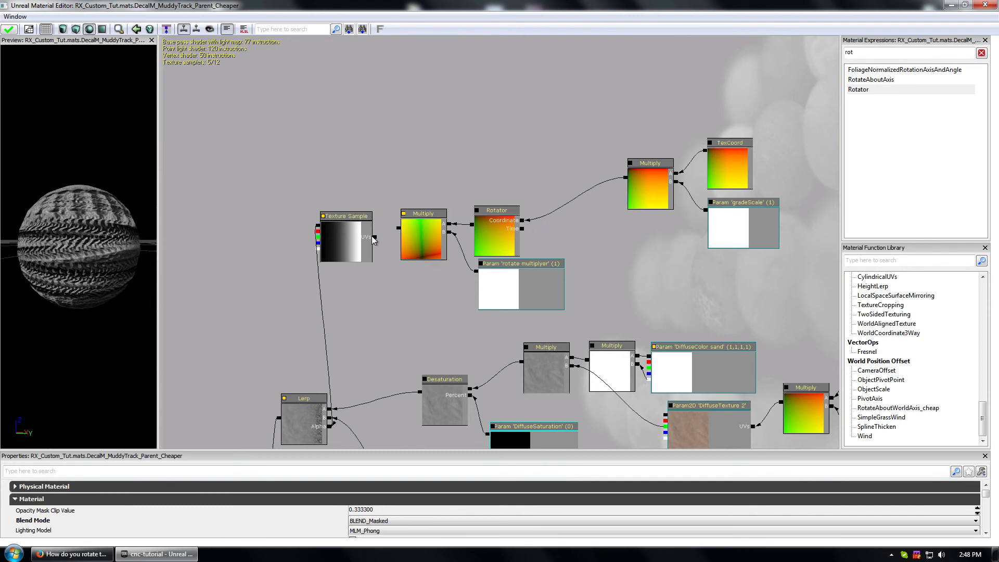
drag(375, 237, 399, 228)
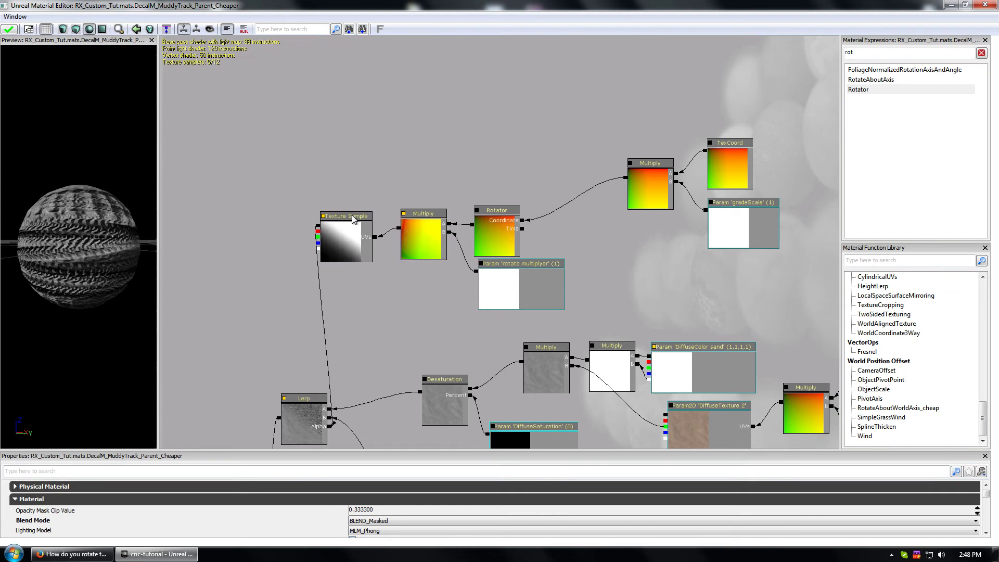
- Switch to Firefox and read the forum reply explaining radians, the rotator speed and the 90-degree Rotator example
click(63, 556)
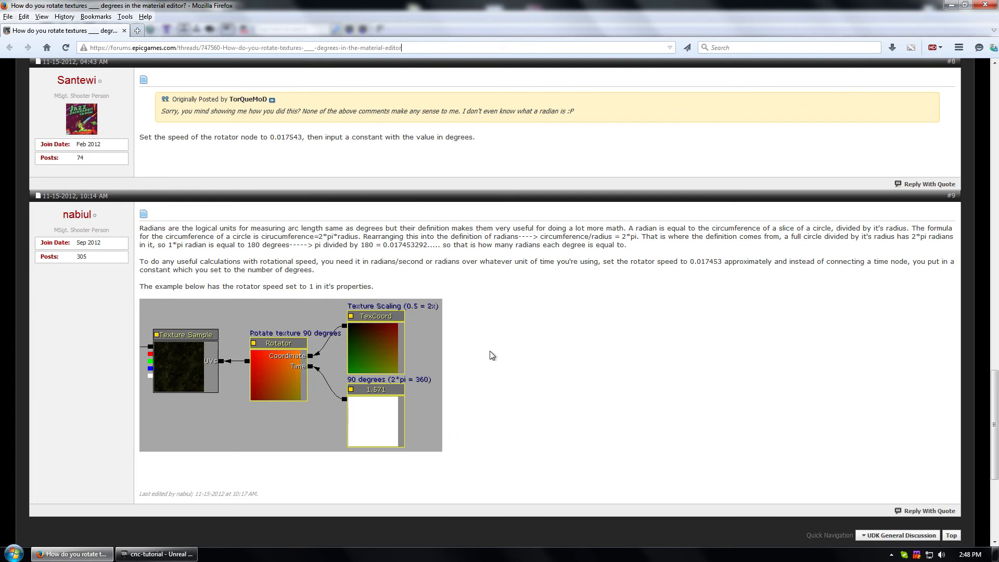
drag(138, 229, 546, 297)
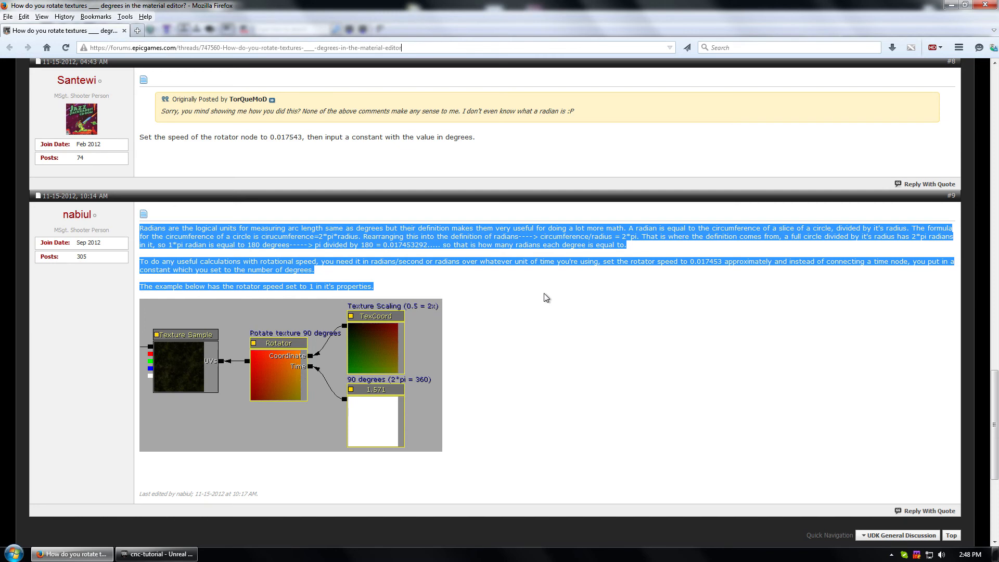
click(546, 297)
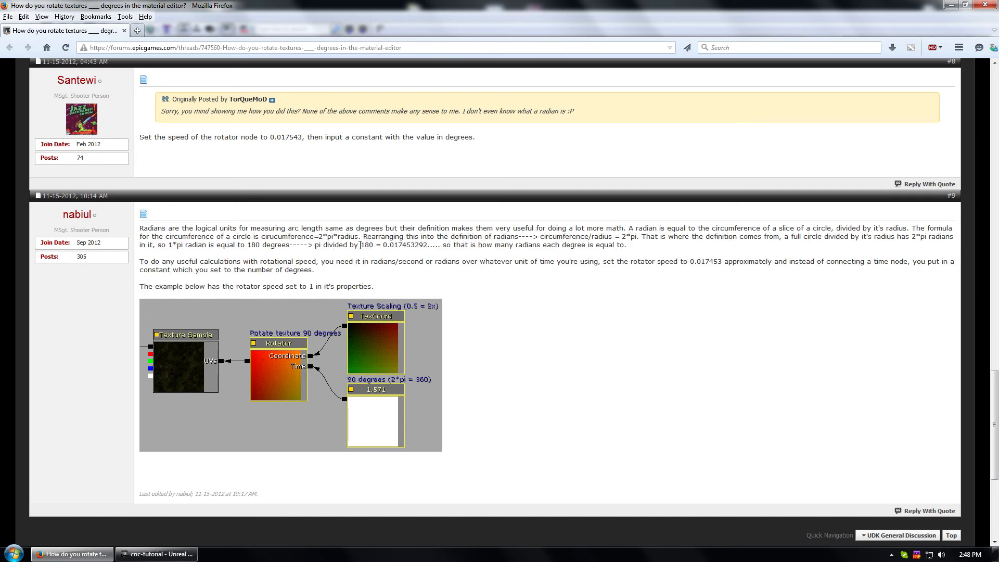
drag(360, 245, 478, 247)
click(574, 328)
- Open the Windows Calculator and divide the example's 90-degree constant 1.571 by 8
key(super)
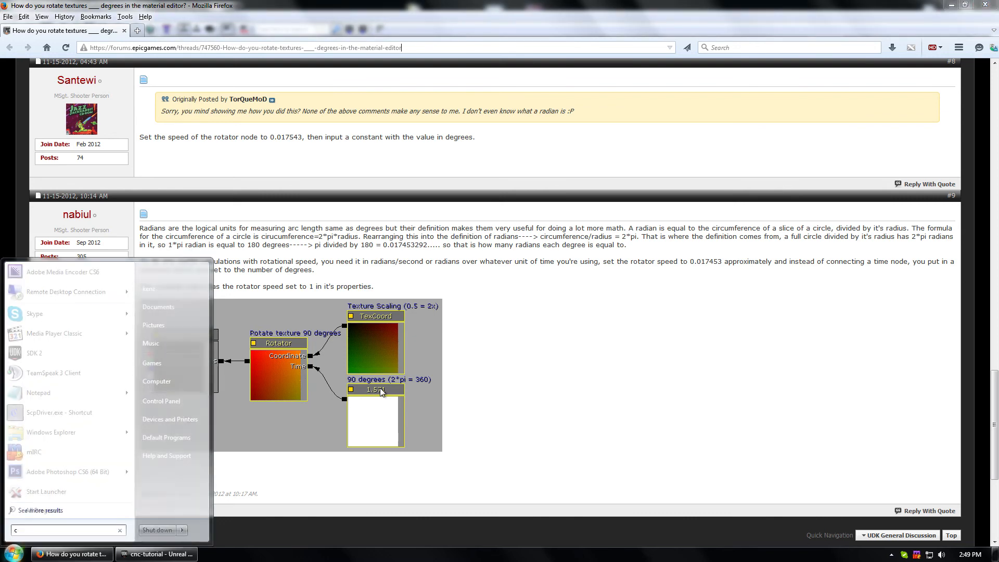
text(calc)
key(Return)
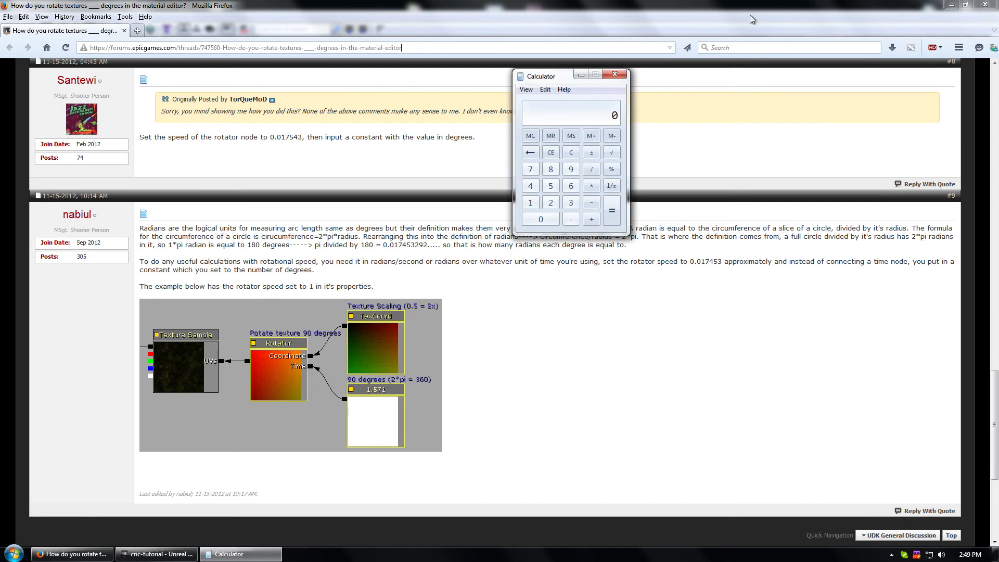
click(531, 203)
click(571, 219)
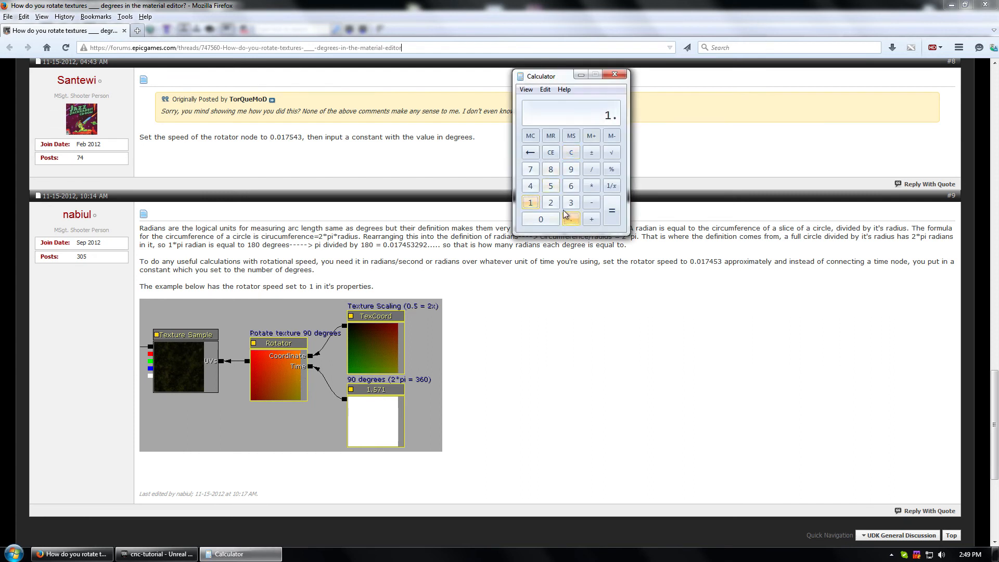
click(552, 187)
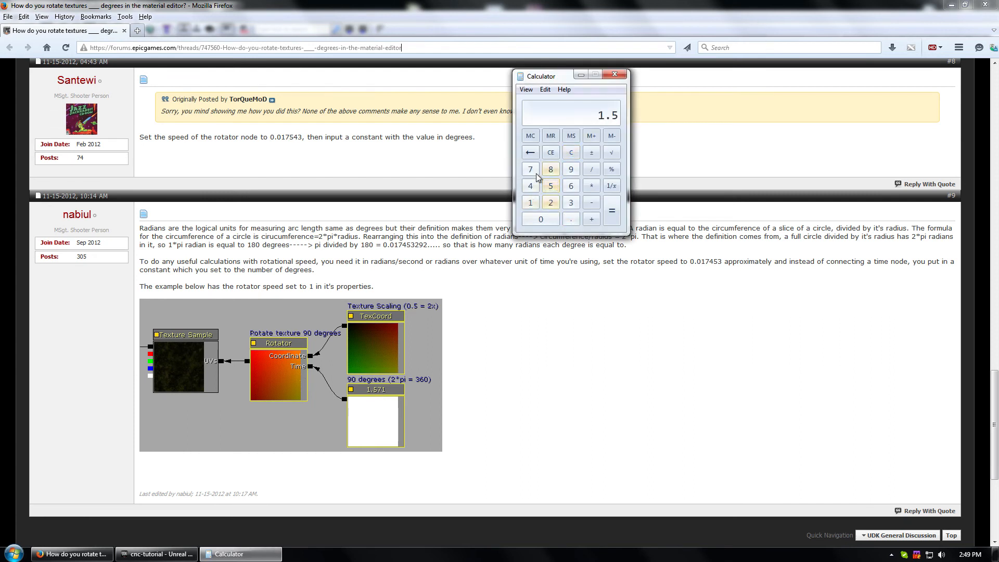
click(530, 169)
click(530, 202)
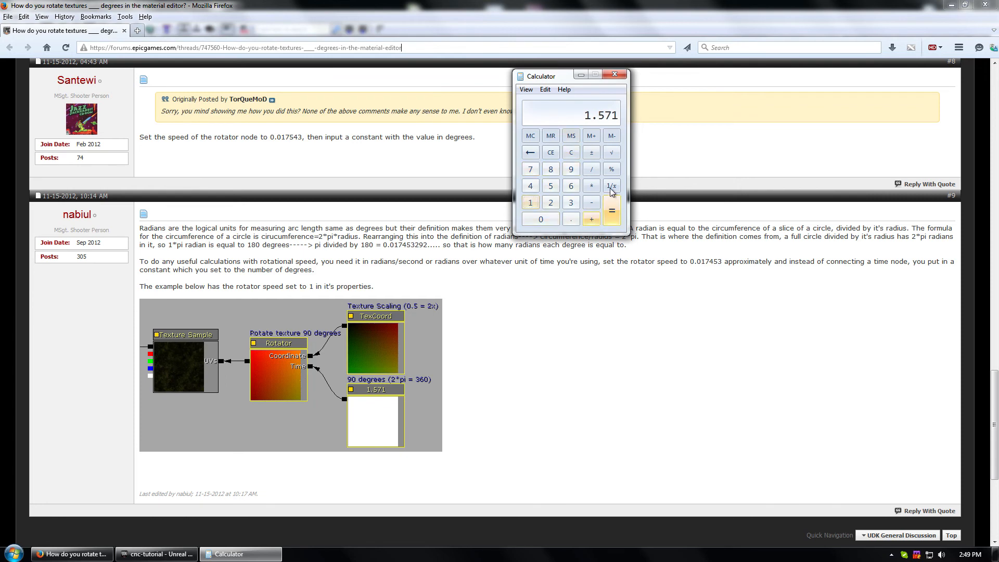
click(593, 171)
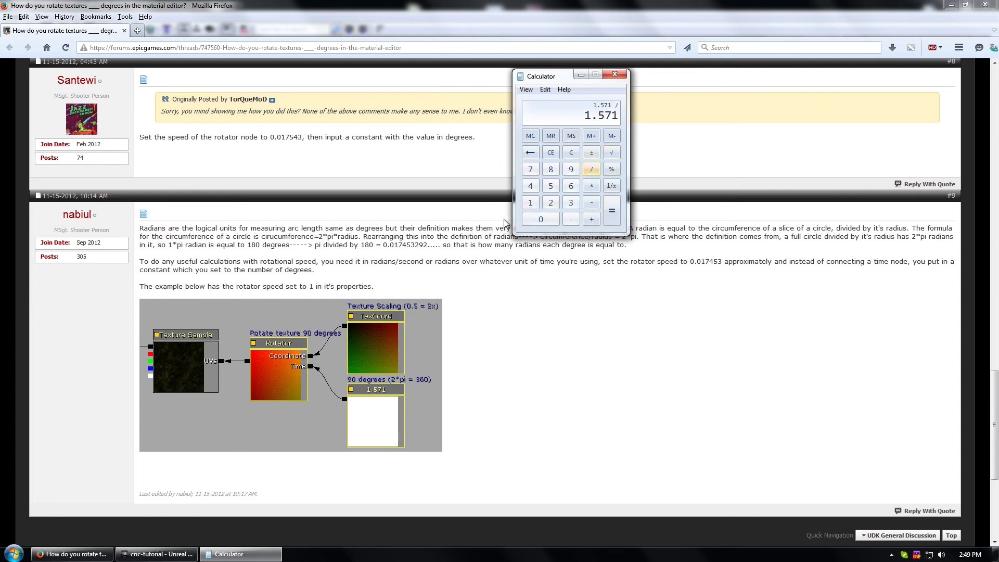
click(550, 170)
click(612, 216)
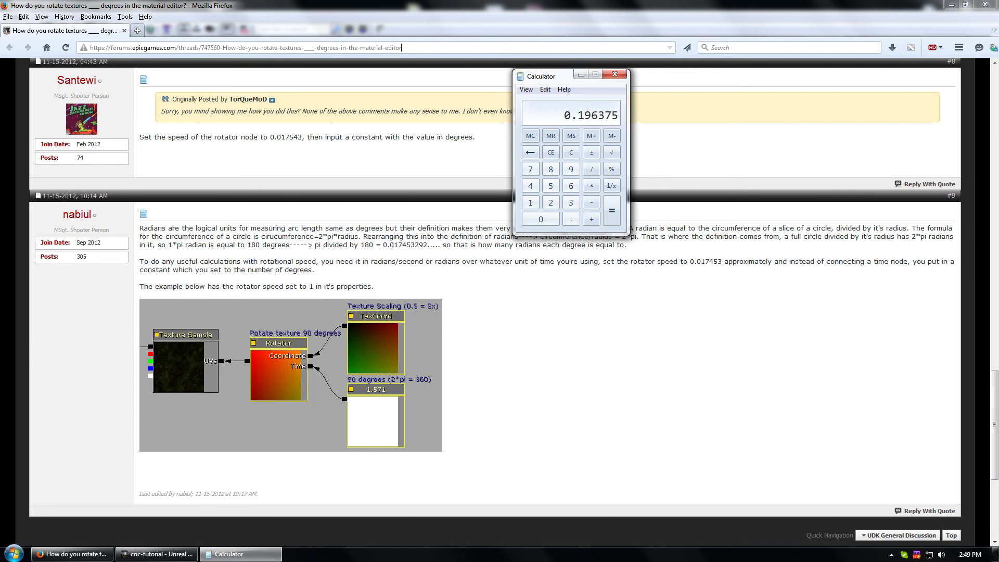
- Return to the Unreal Material Editor and look through the diffuse, specular and mask sections of the node graph
click(156, 554)
scroll(368, 367, down, 5)
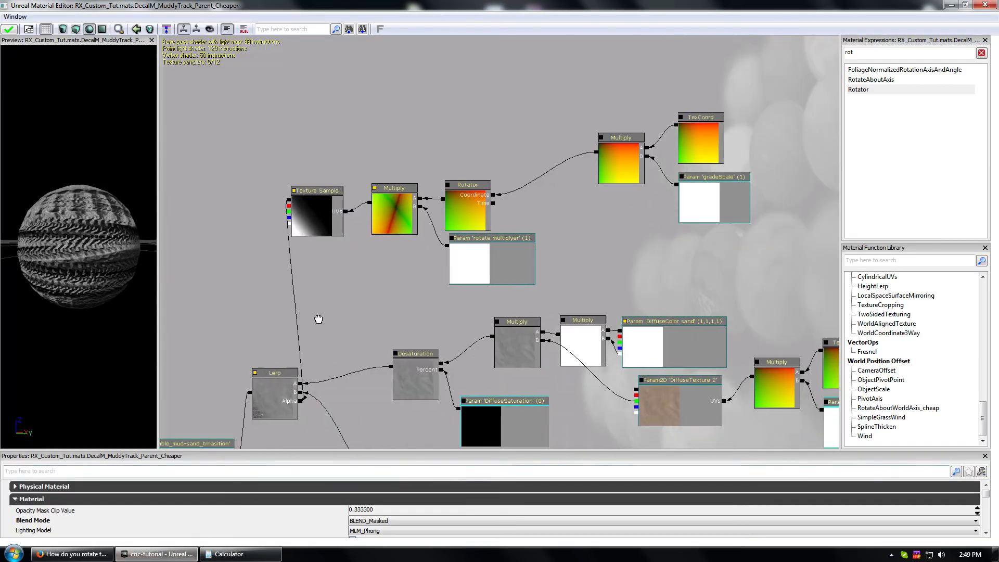
scroll(413, 348, up, 2)
scroll(413, 349, up, 4)
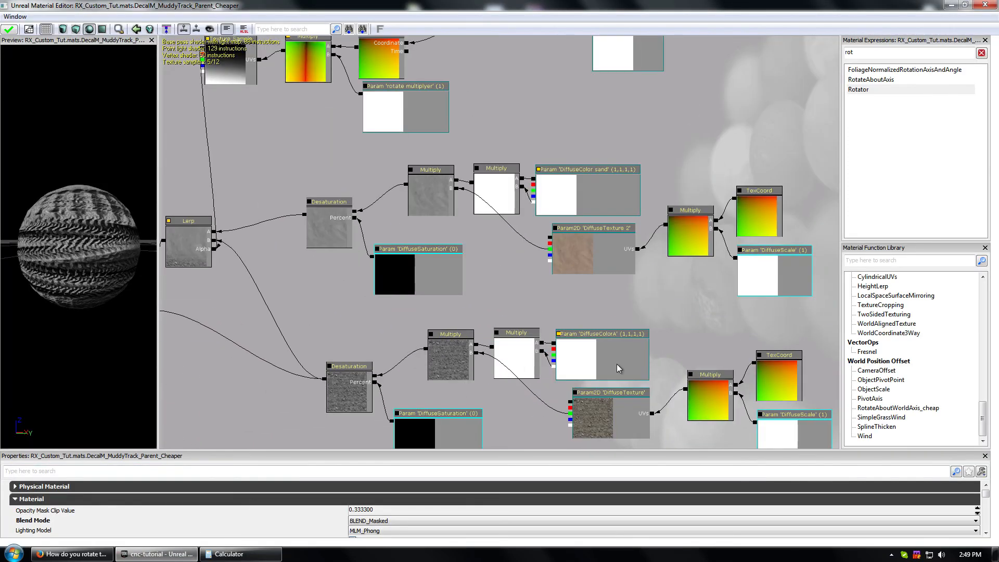
drag(666, 312, 628, 183)
drag(459, 368, 489, 433)
drag(486, 211, 541, 420)
drag(551, 327, 587, 151)
drag(338, 335, 328, 103)
drag(348, 395, 580, 148)
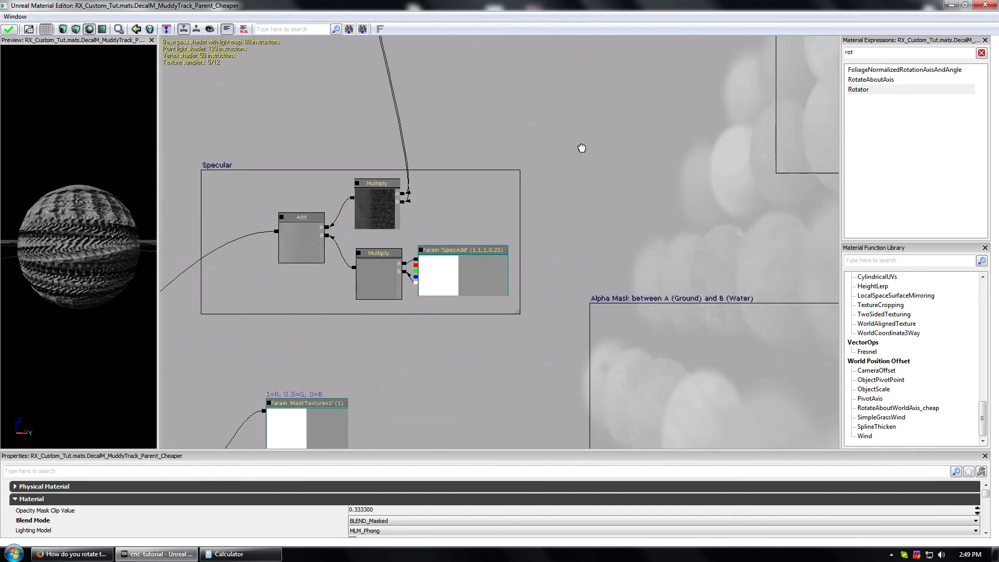
drag(528, 300, 613, 104)
drag(560, 272, 626, 204)
- Recheck the forum's Rotator example in Firefox, and return to the gradient mask chain in the Unreal Material Editor
click(78, 554)
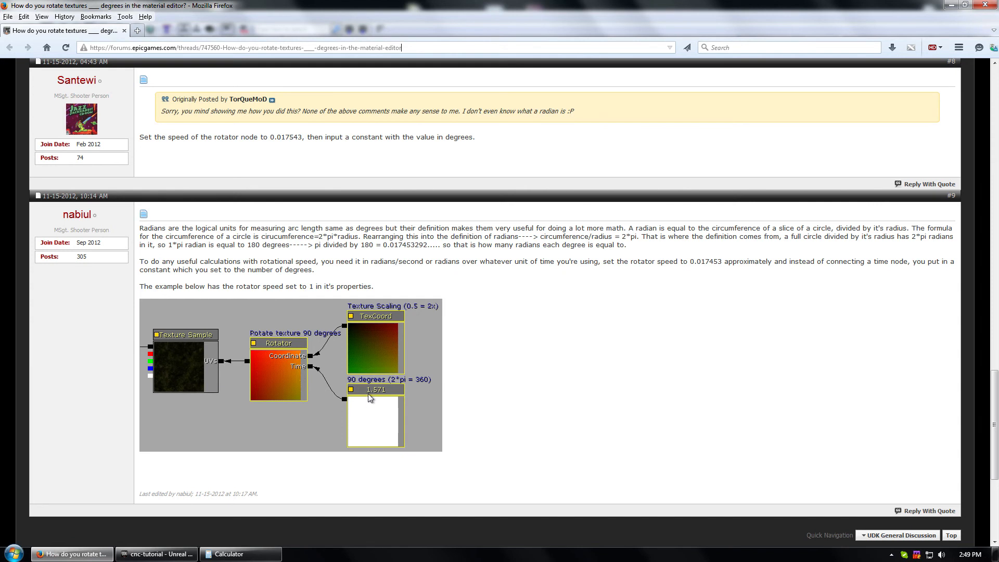
click(229, 554)
click(156, 554)
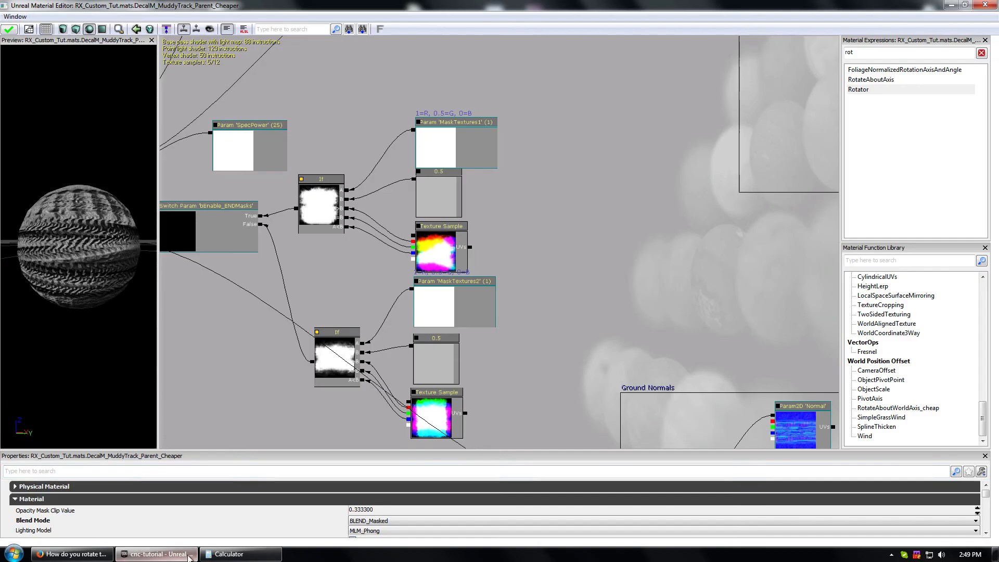
drag(625, 208, 712, 551)
drag(718, 448, 488, 541)
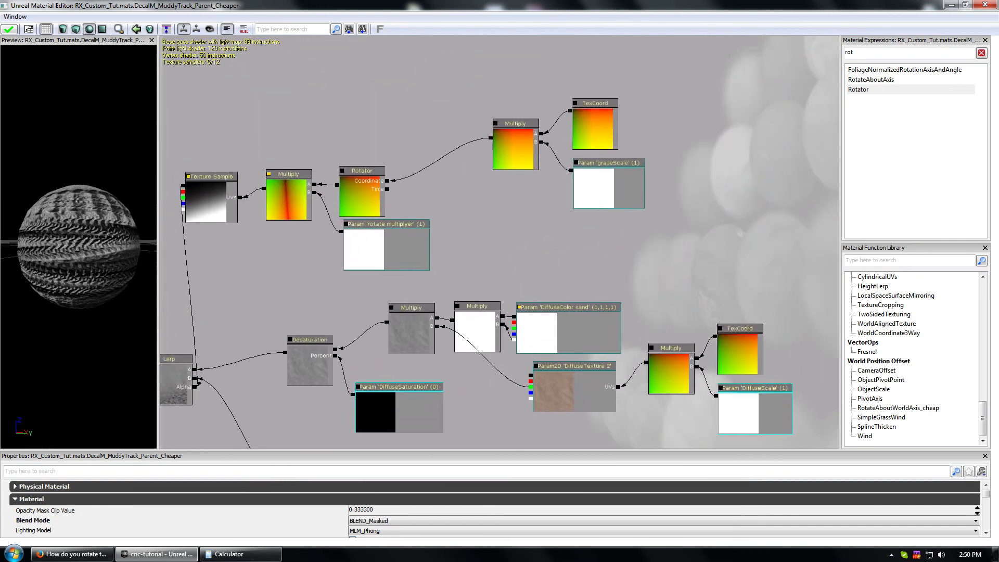
drag(406, 245, 427, 286)
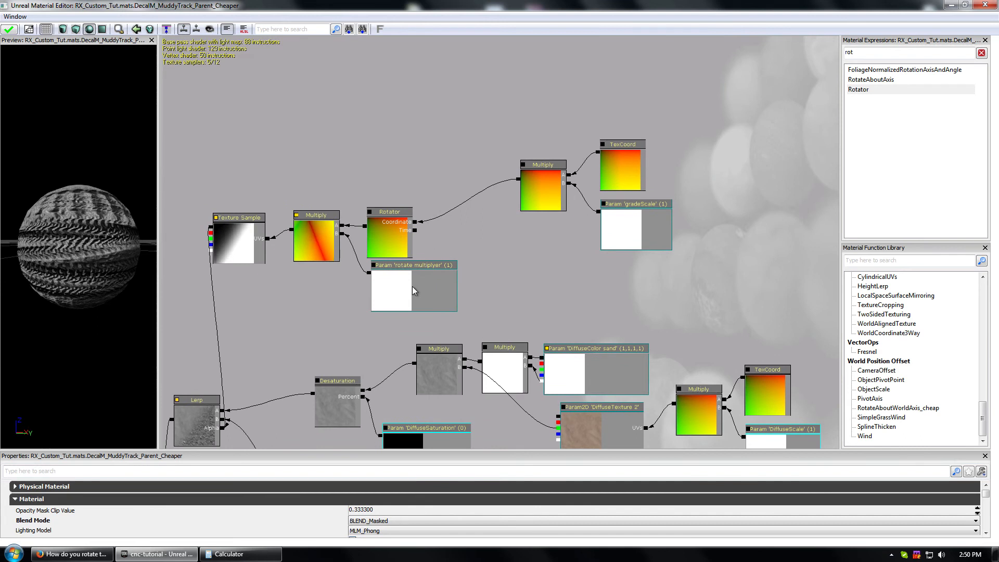
- Delete the Multiply between the Rotator and Texture Sample, and connect the Rotator directly to the Texture Sample's UVs
click(412, 287)
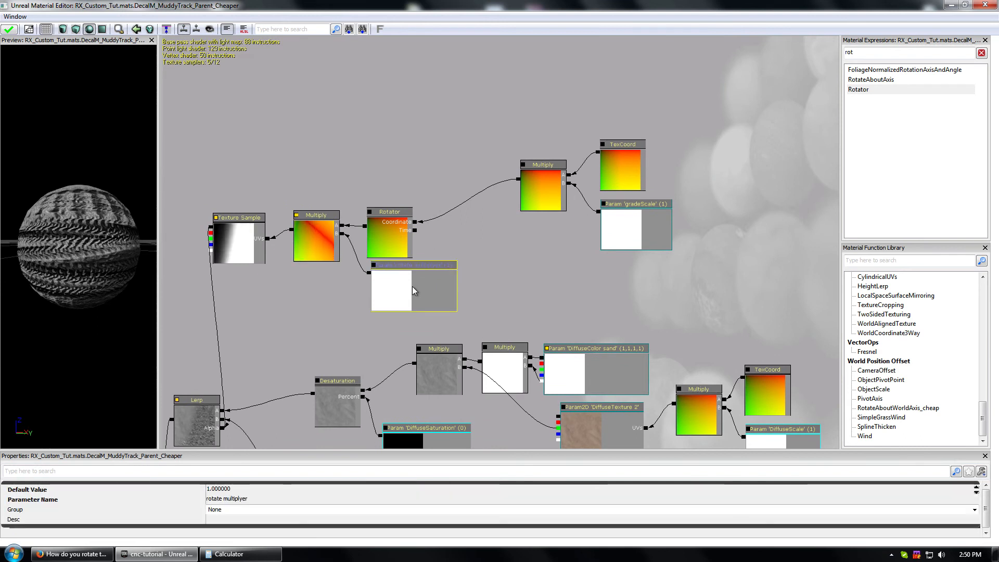
click(319, 239)
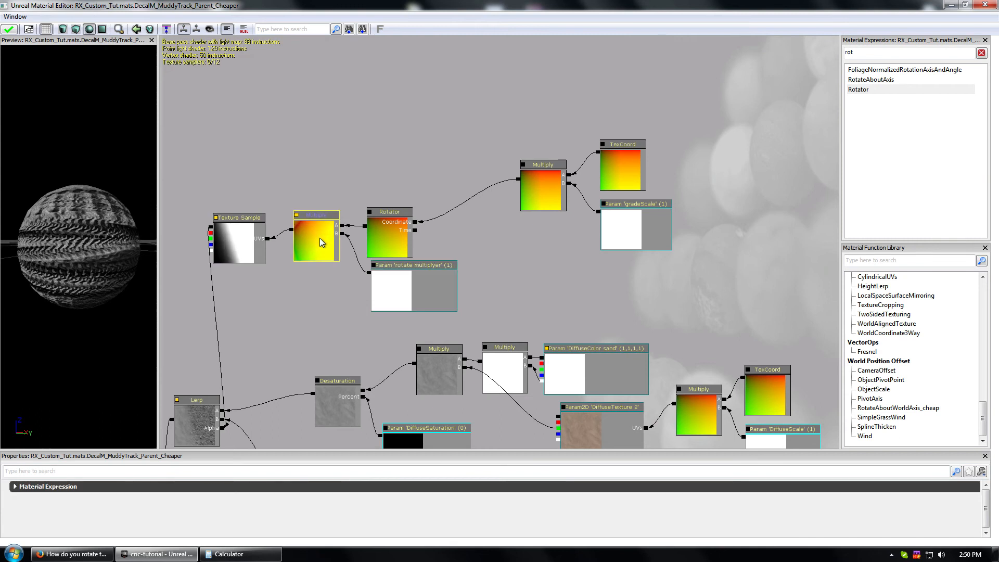
key(Delete)
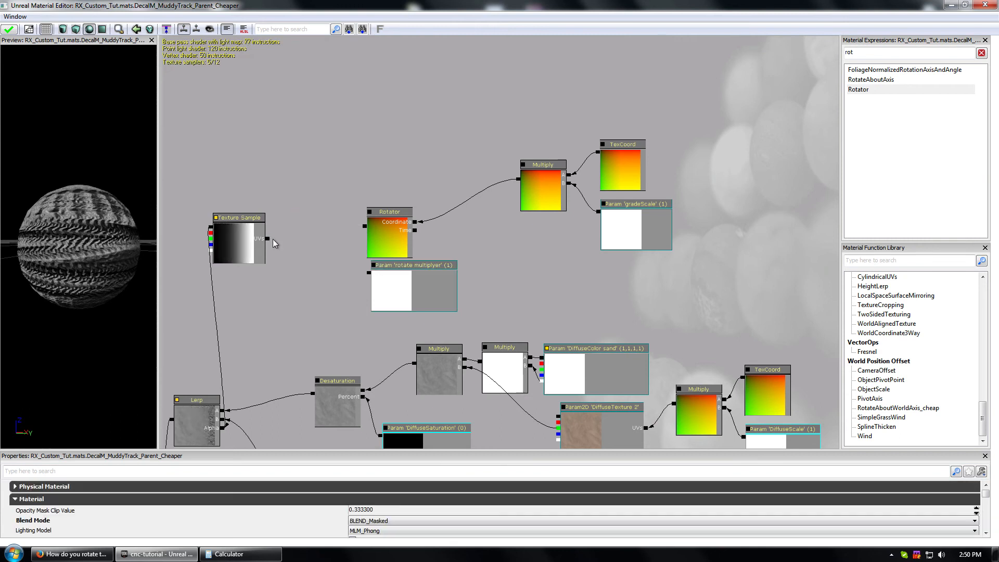
drag(268, 238, 364, 226)
- Move the 'rotate multiplyer' parameter to the right of the Rotator and connect it to the Time input
click(398, 277)
ctrl+drag(400, 281, 491, 250)
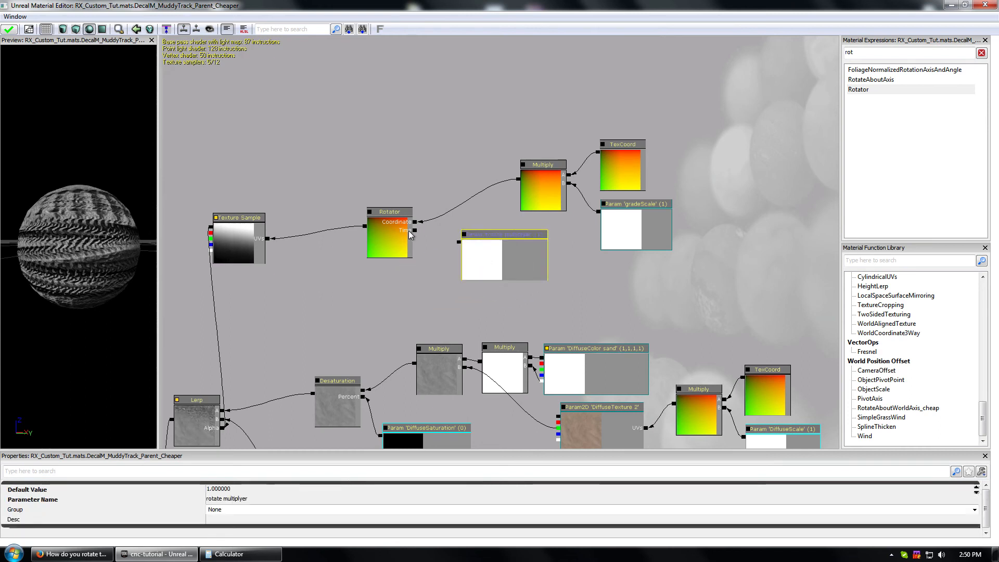
drag(418, 232, 478, 255)
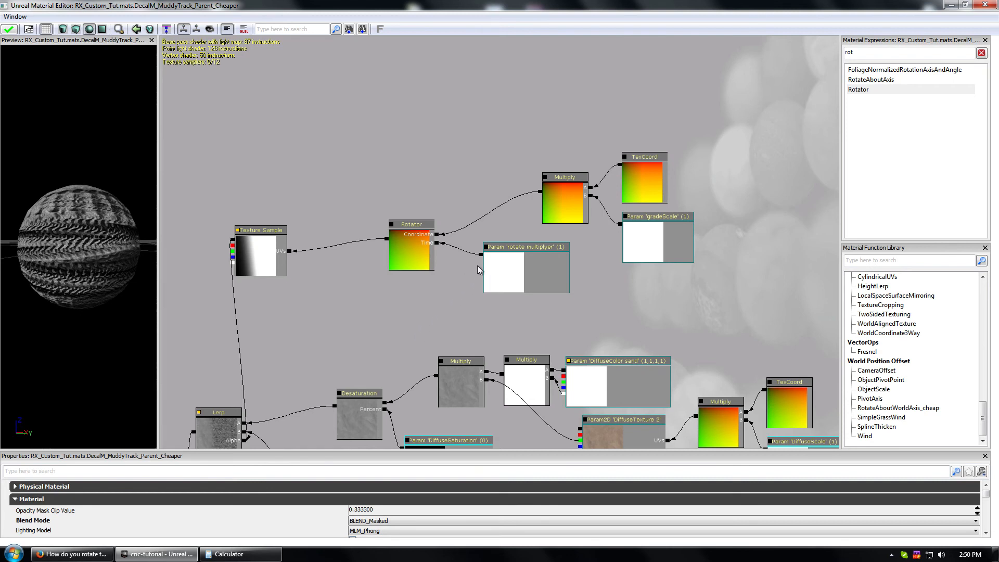
- Open the default value of 'rotate multiplyer' for editing, check the division result in the Calculator and close the Calculator
click(514, 270)
click(234, 489)
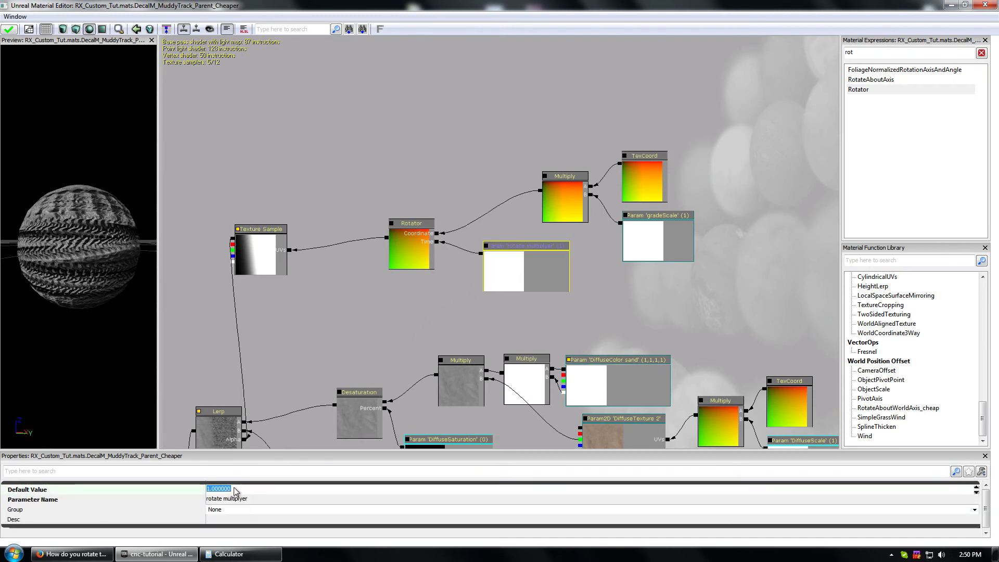
click(229, 553)
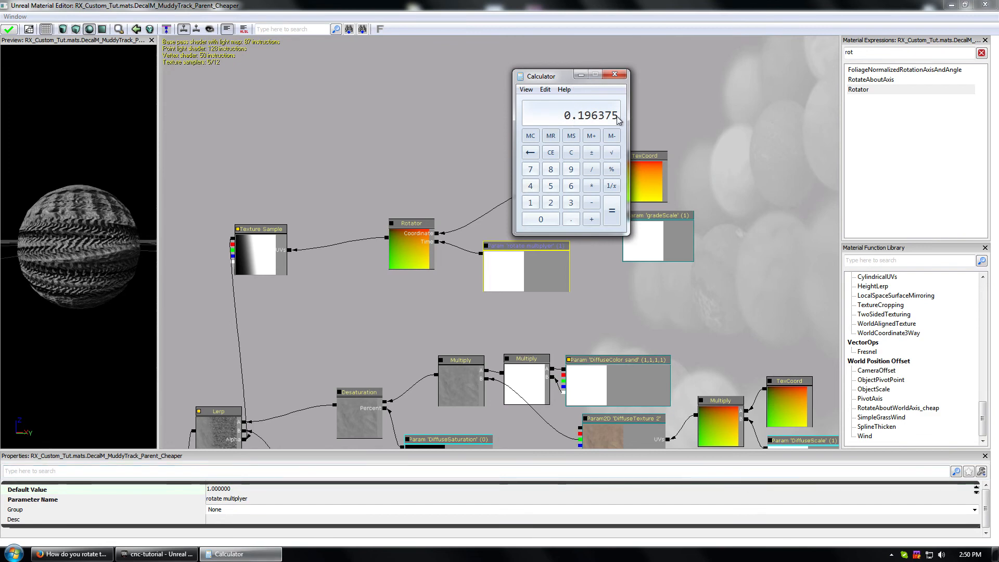
click(616, 74)
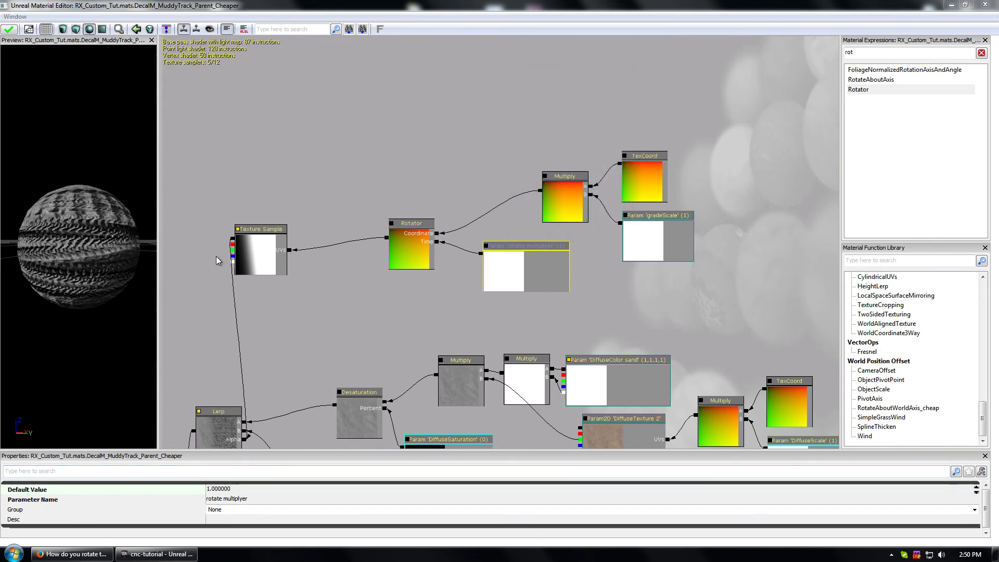
- Inspect the gradient Texture Sample's properties and view the preview sphere from another angle
drag(499, 259, 499, 256)
click(269, 258)
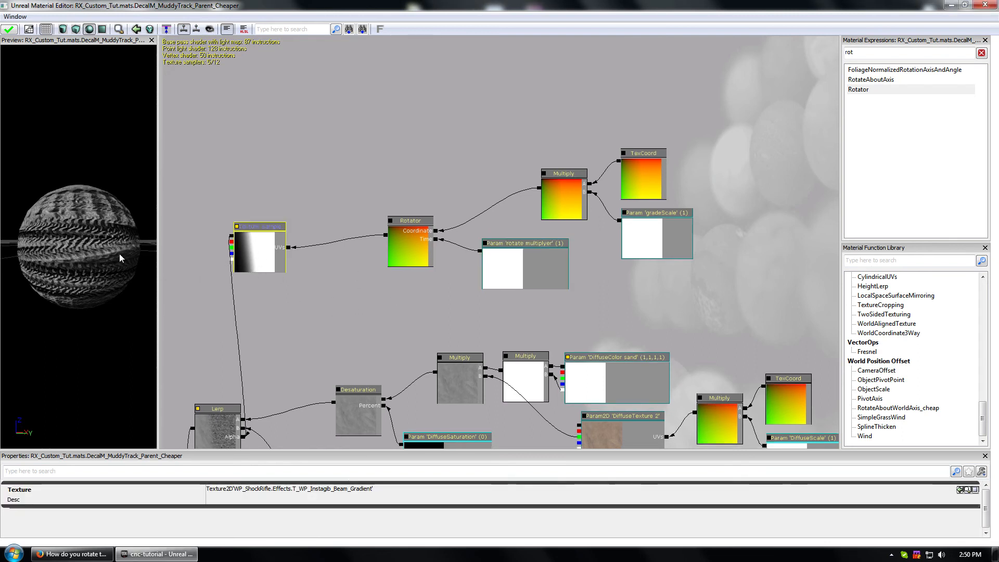
drag(120, 258, 93, 302)
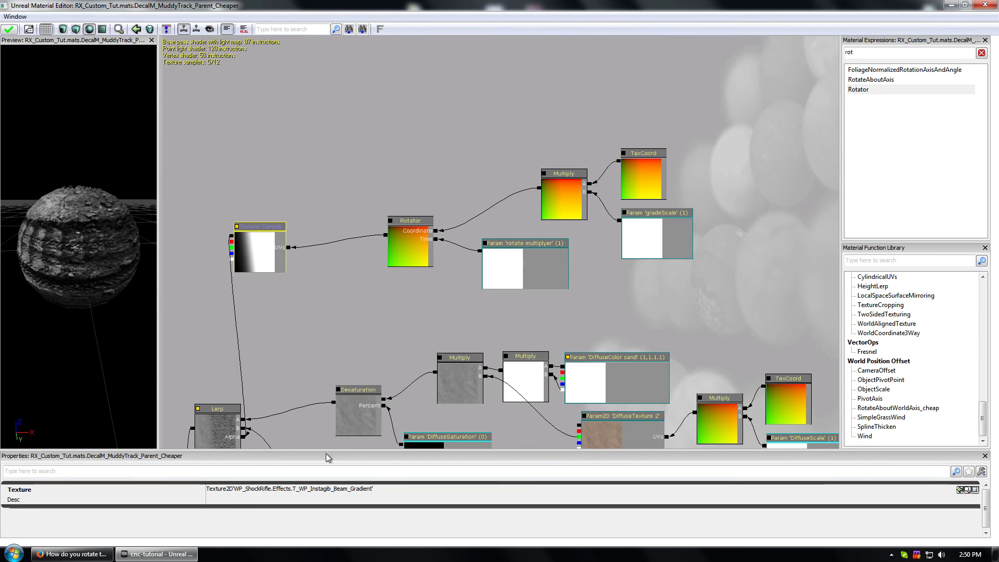
- Set the default value of the 'rotate multiplyer' parameter to 0.0000001
click(538, 247)
click(233, 490)
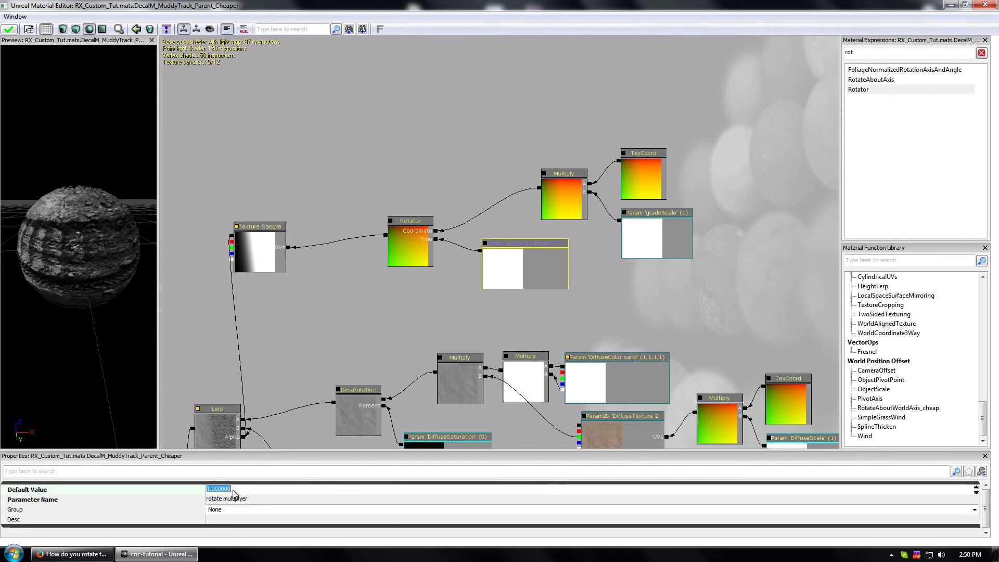
text(0.0000)
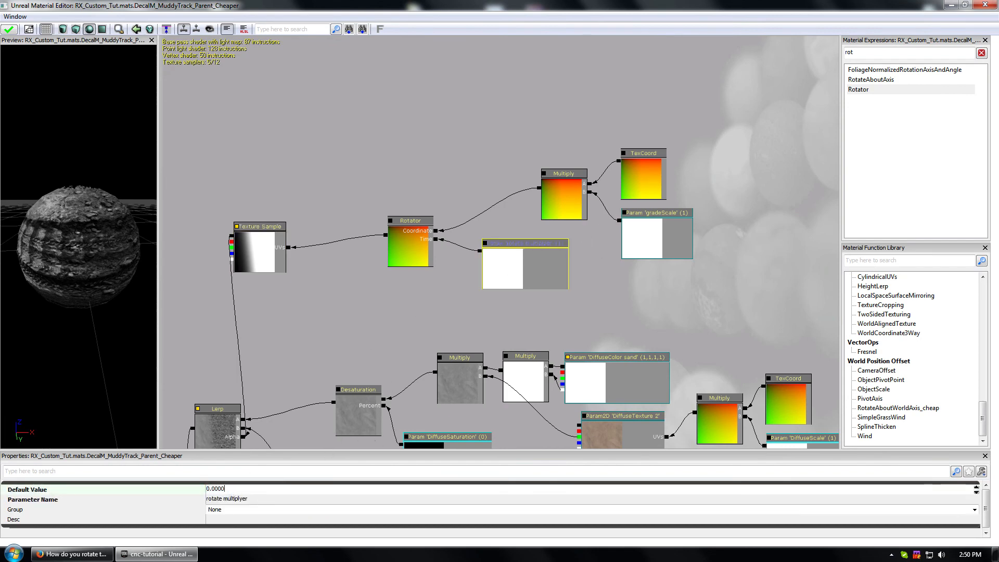
text(001)
key(Return)
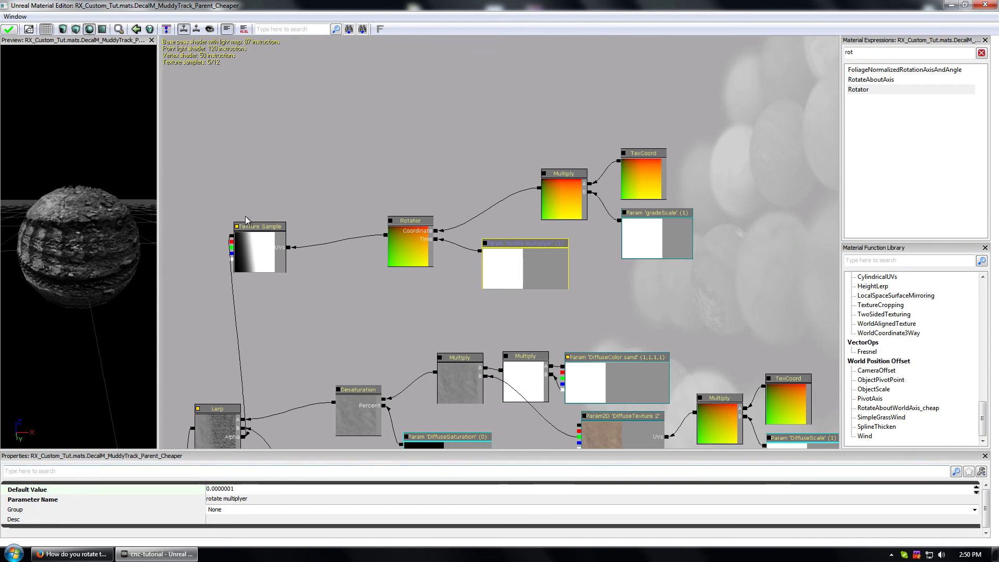
key(Tab)
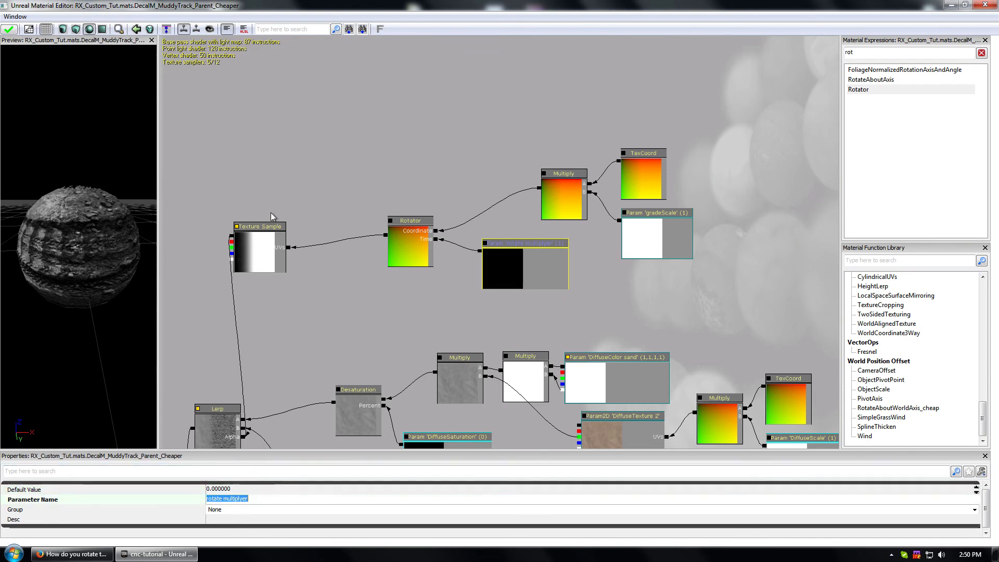
- Apply the changes made to the DecalM_MuddyTrack_Parent_Cheaper material and close its editor
click(9, 30)
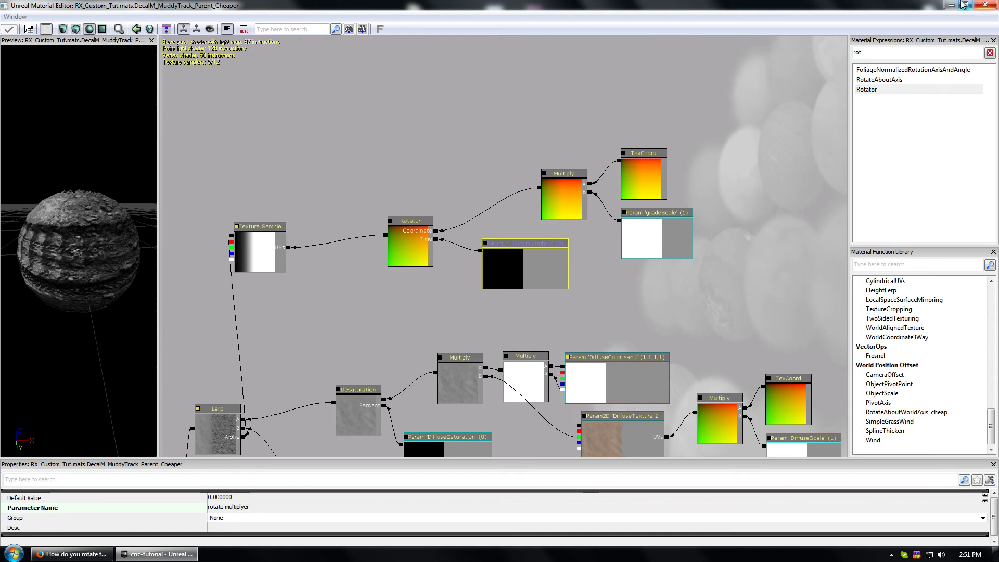
click(985, 4)
- Open DecalM_sandymudTrack_Parent_Cheaper_INST for editing, close the decal properties and Content Browser windows, and move the instance editor off the tracks
drag(500, 168, 650, 80)
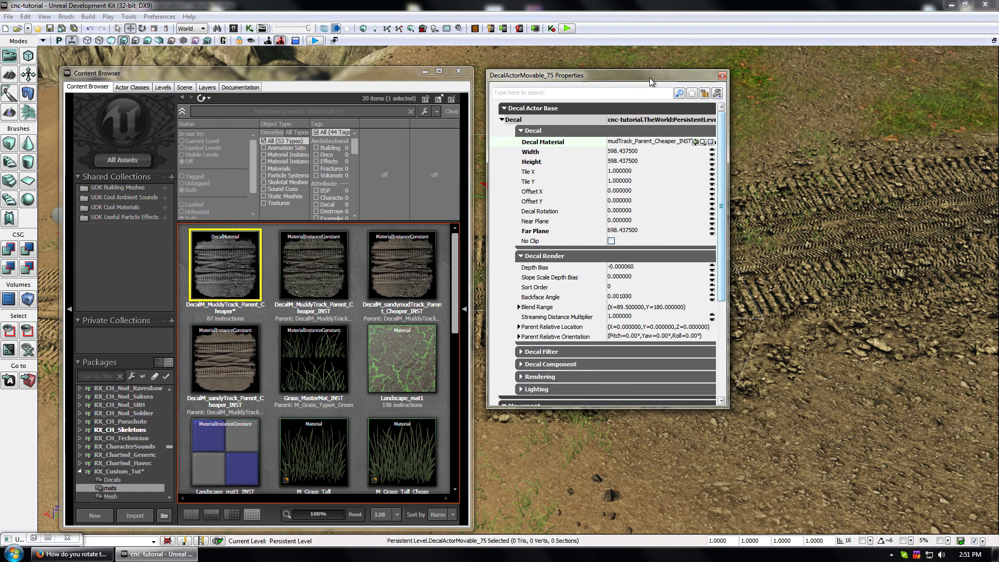
click(211, 250)
double_click(406, 275)
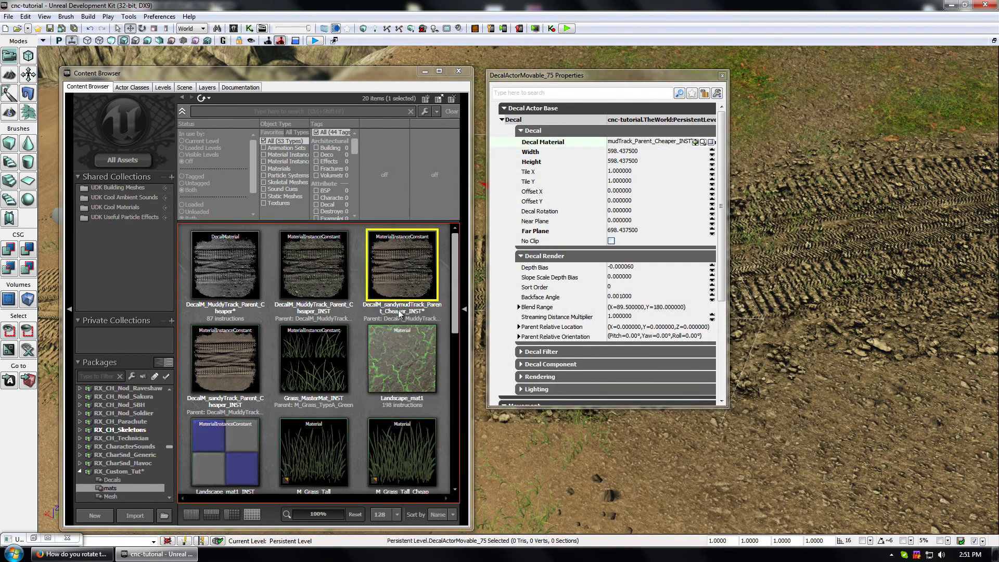
double_click(418, 251)
click(722, 75)
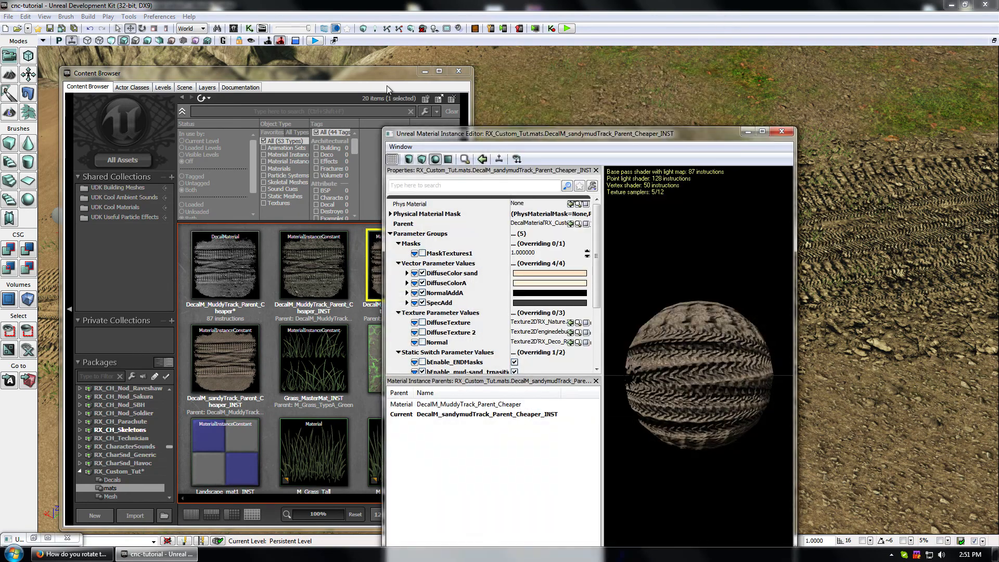
click(466, 74)
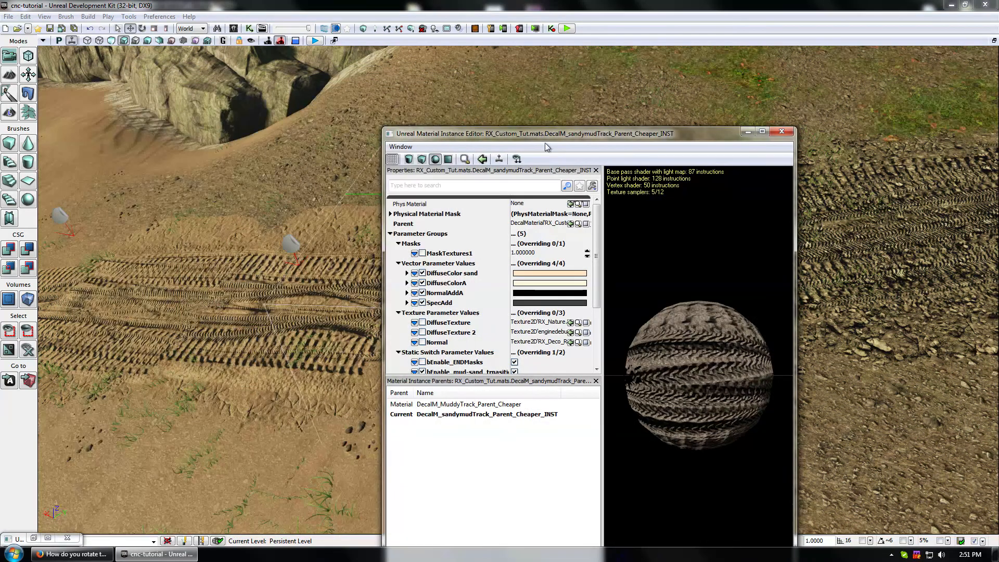
drag(547, 137, 777, 103)
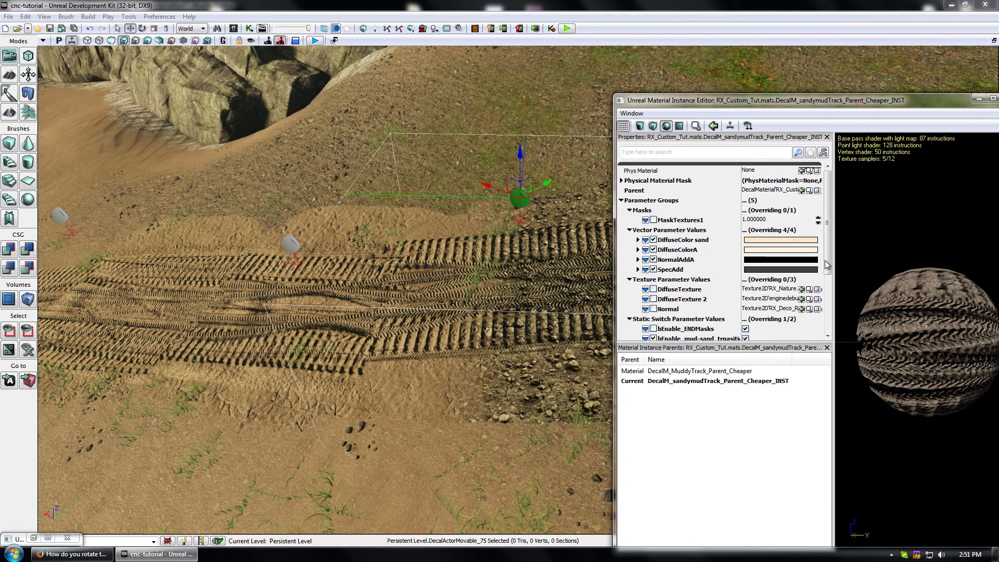
- Override 'rotate multiplyer' in the instance and set it to 1.571, the 90-degree value shown in the Firefox forum thread
drag(832, 245, 840, 306)
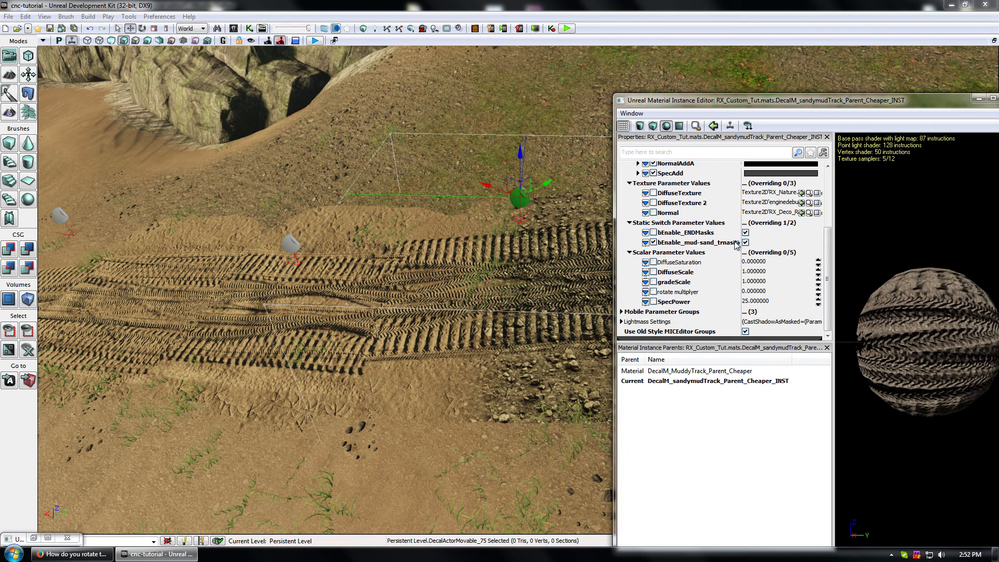
click(653, 292)
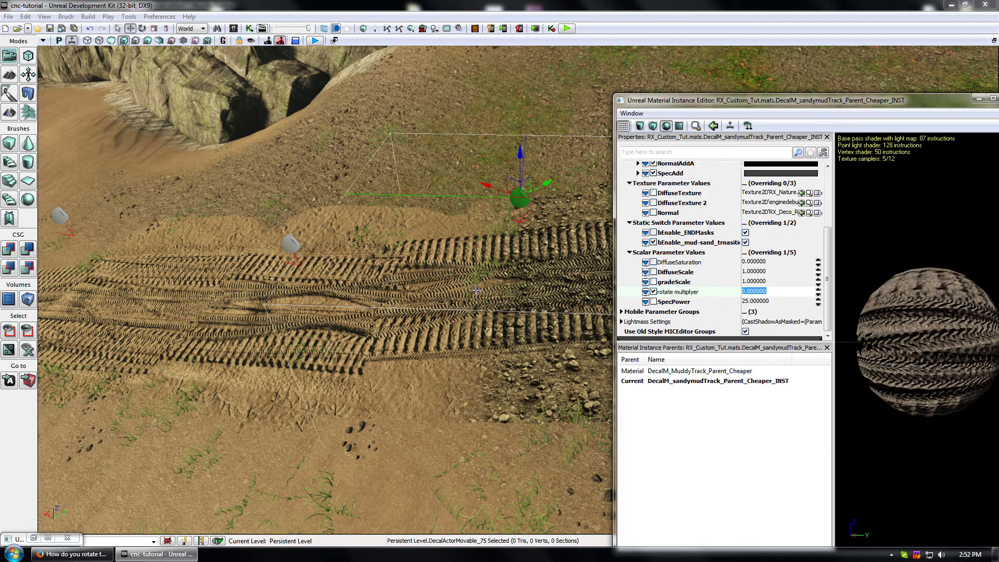
click(62, 554)
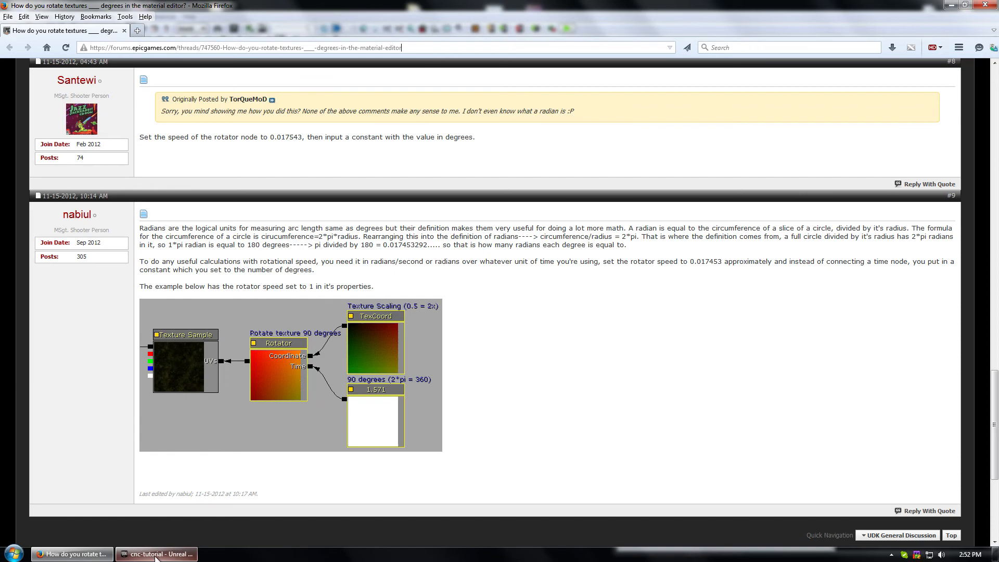
click(155, 555)
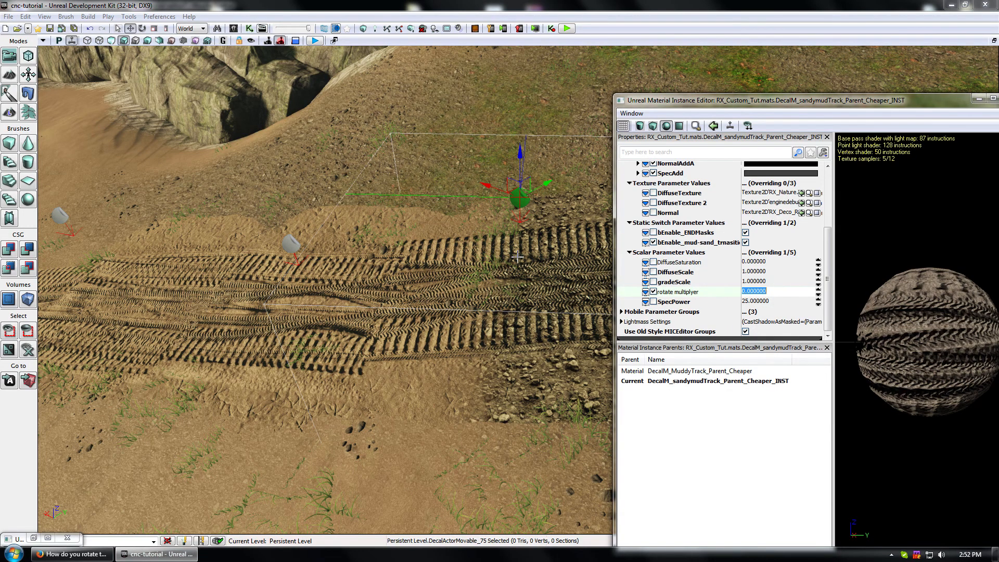
mouse_move(482, 345)
right_down()
mouse_move(482, 291)
mouse_move(486, 375)
mouse_move(482, 323)
mouse_move(494, 345)
right_up()
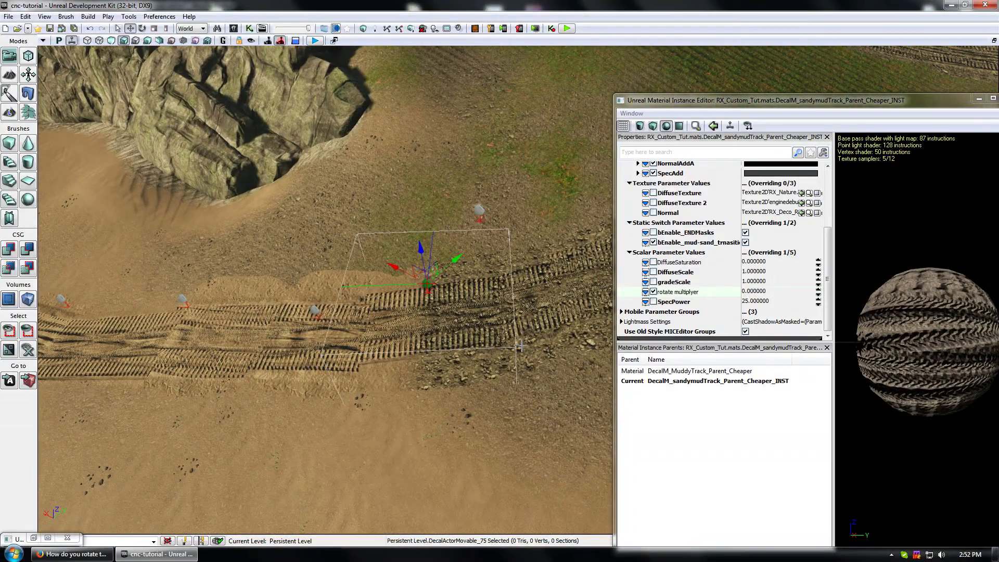
click(758, 292)
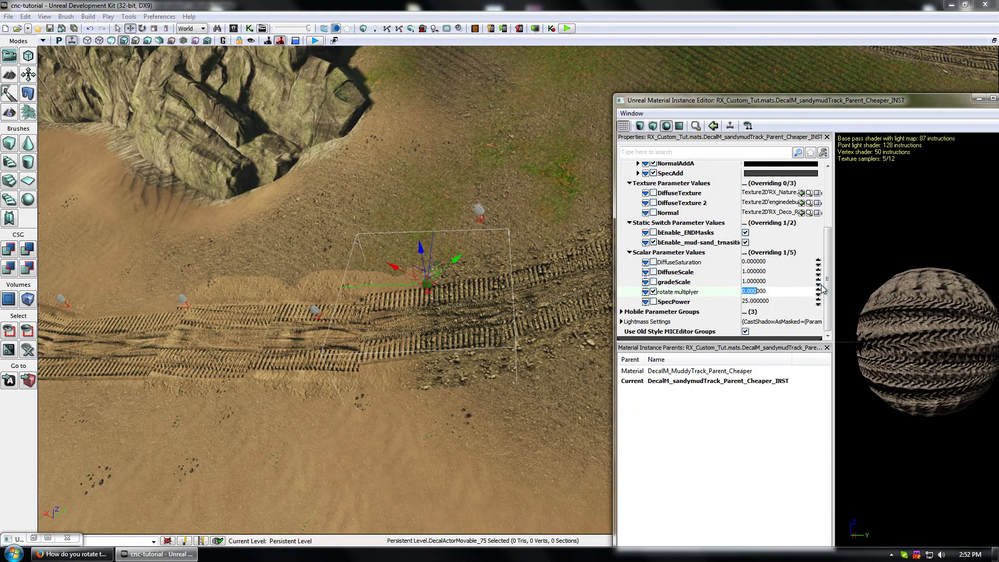
text(1)
click(762, 272)
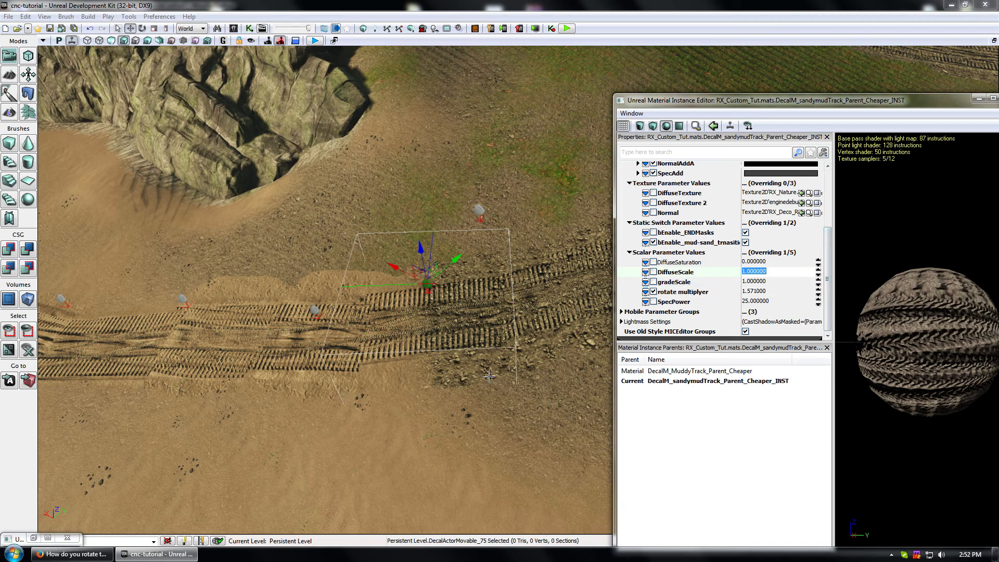
- Recheck the rotation example in the Firefox forum thread and set 'rotate multiplyer' to 10.571
click(767, 291)
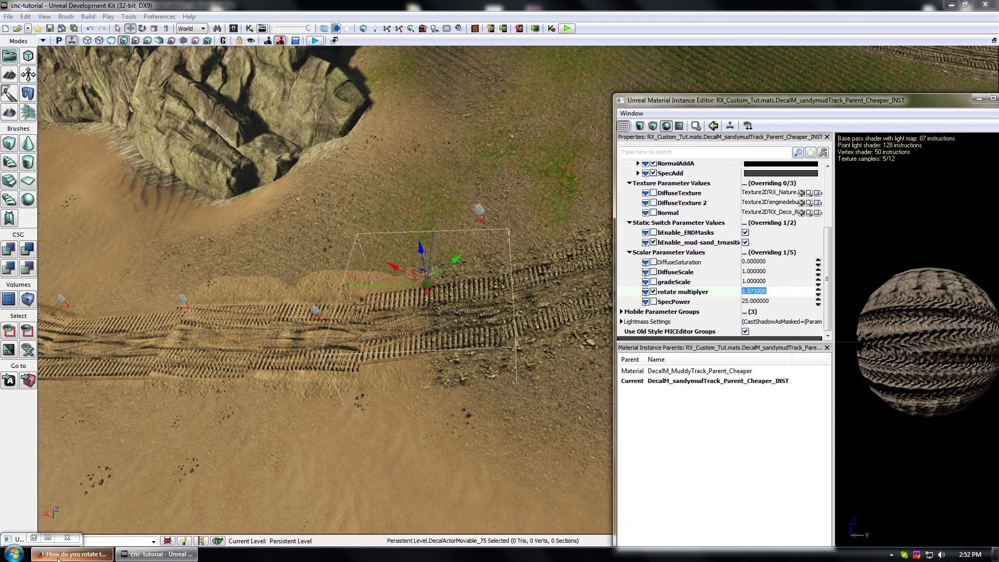
click(73, 554)
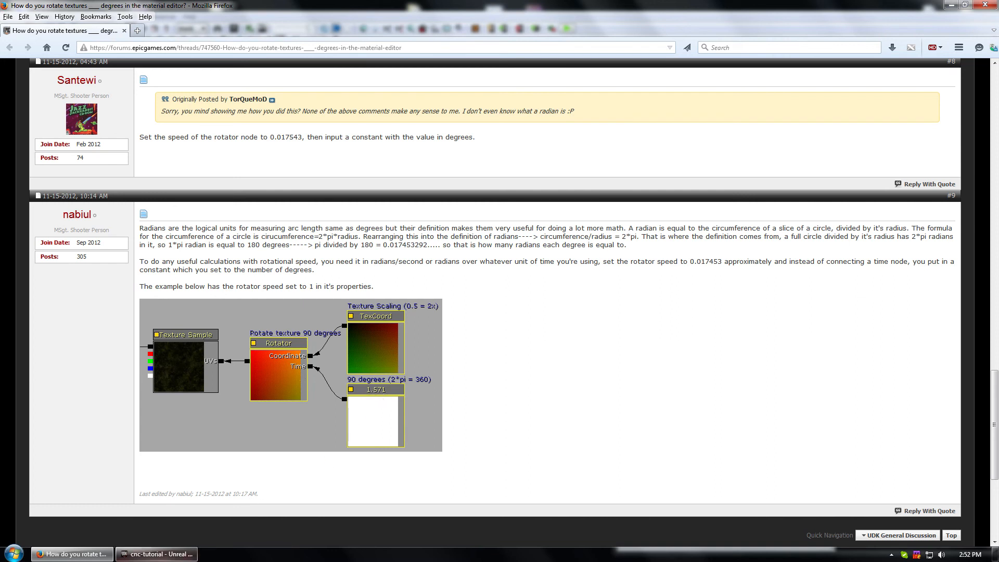
click(156, 554)
click(770, 291)
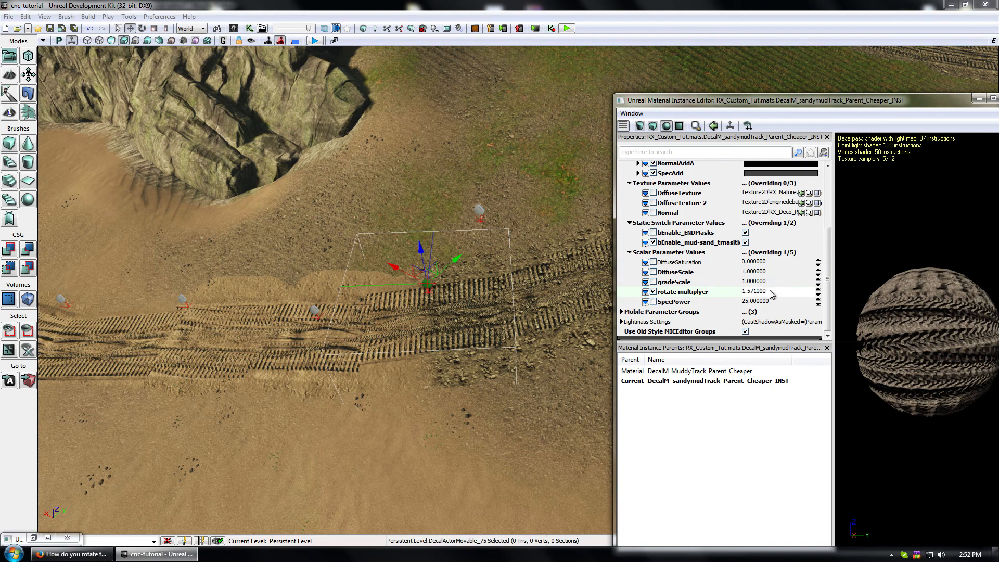
drag(771, 291, 741, 292)
click(768, 292)
click(762, 276)
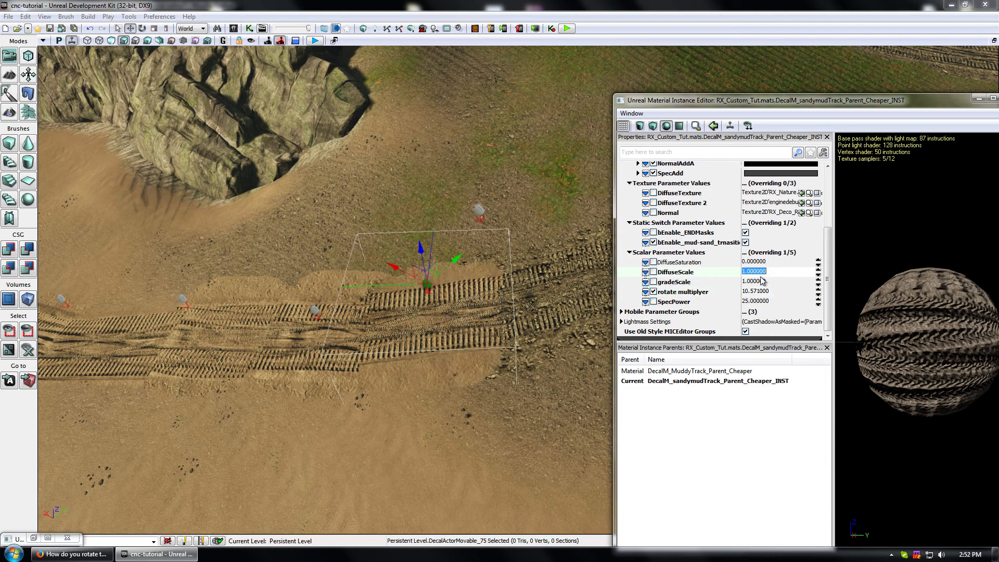
- Set 'rotate multiplyer' to 5.571 and check the selected decal's transition in the viewport
click(749, 293)
click(749, 295)
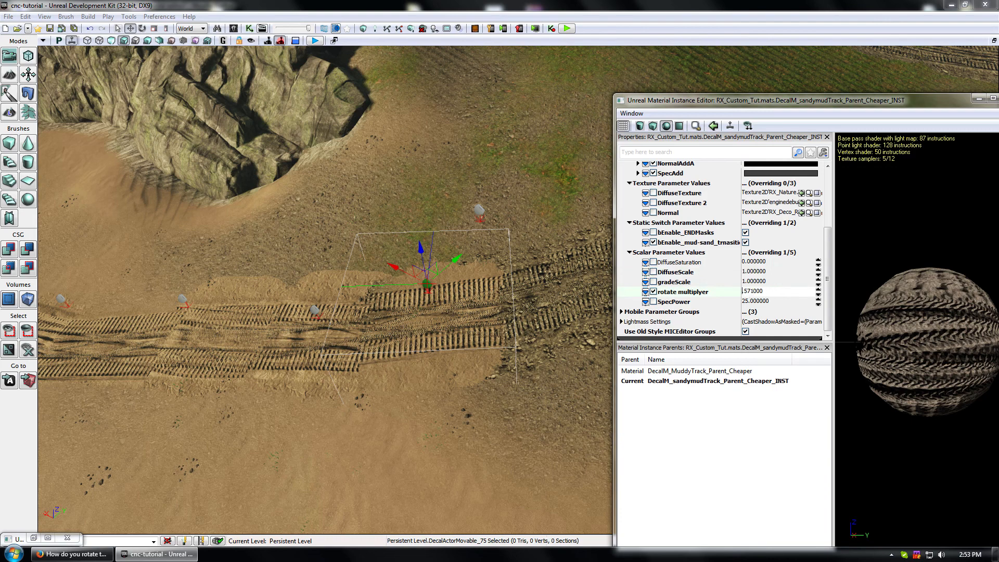
click(758, 286)
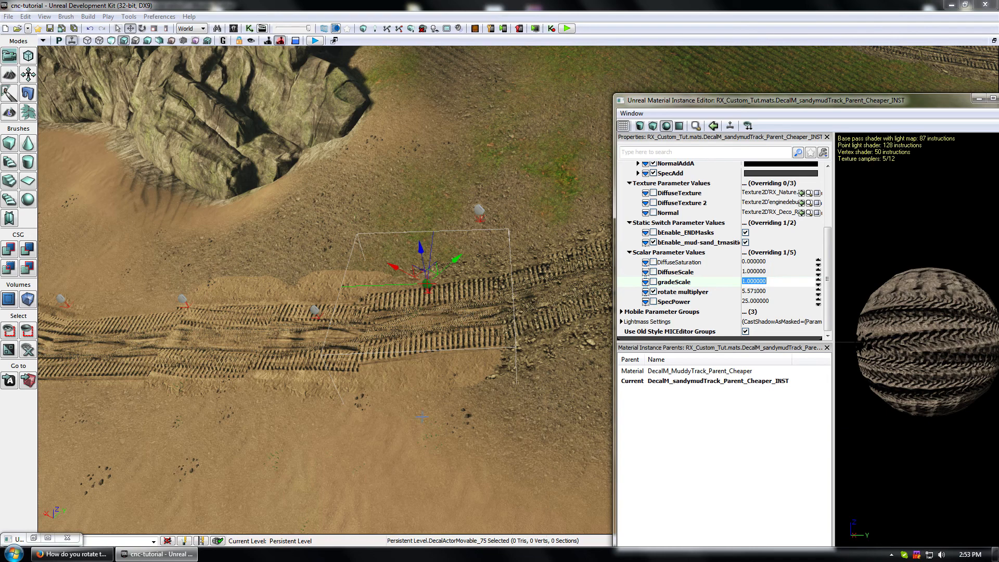
right_drag(383, 454, 454, 341)
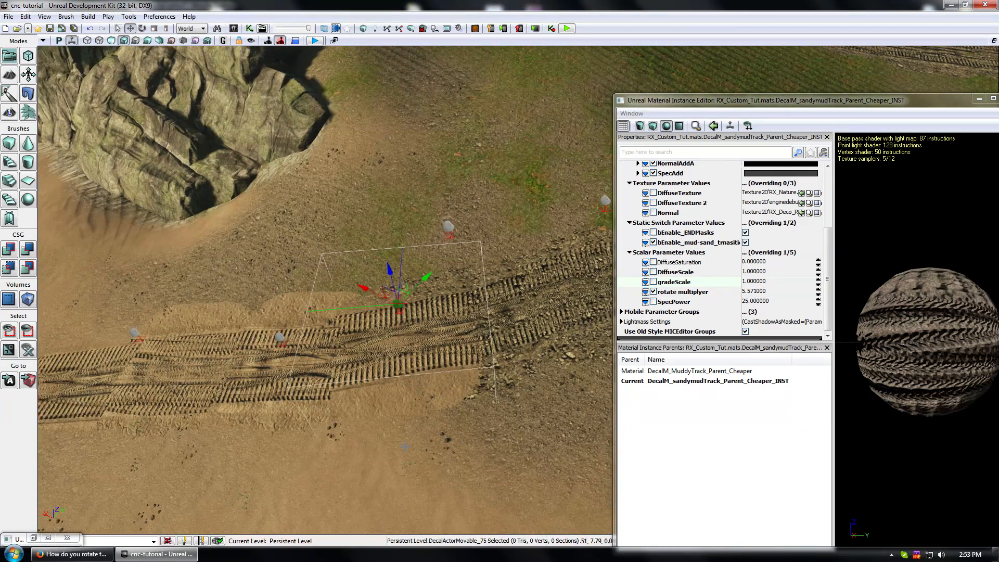
- Override the gradeScale parameter in the instance and try the values 2 and 0.6
click(654, 282)
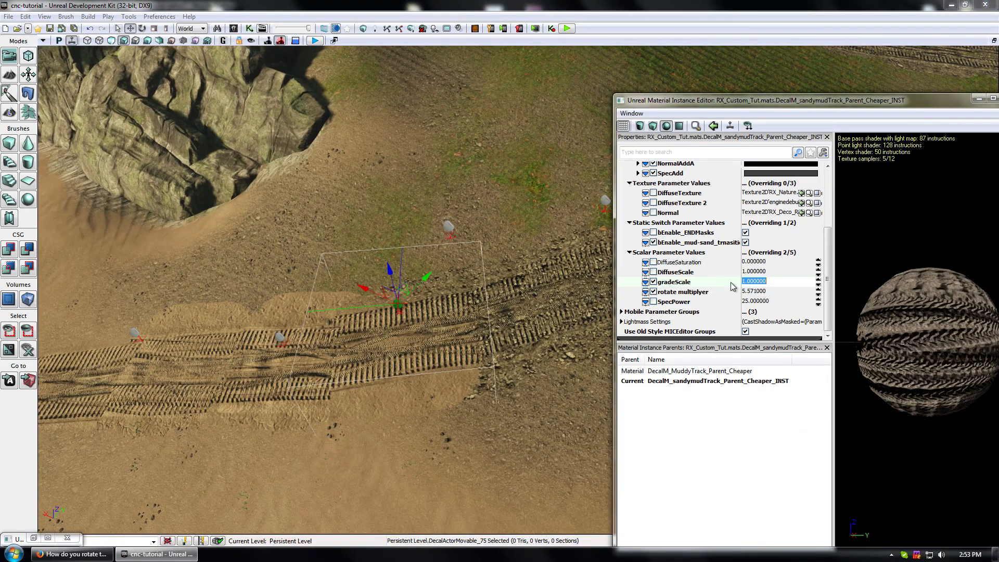
text(2)
click(754, 294)
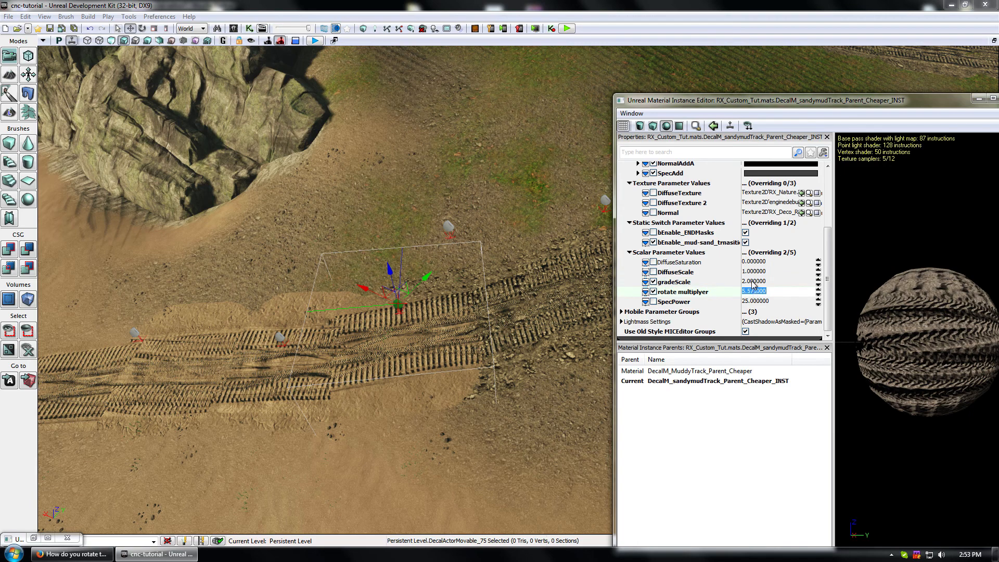
click(755, 281)
text(0.)
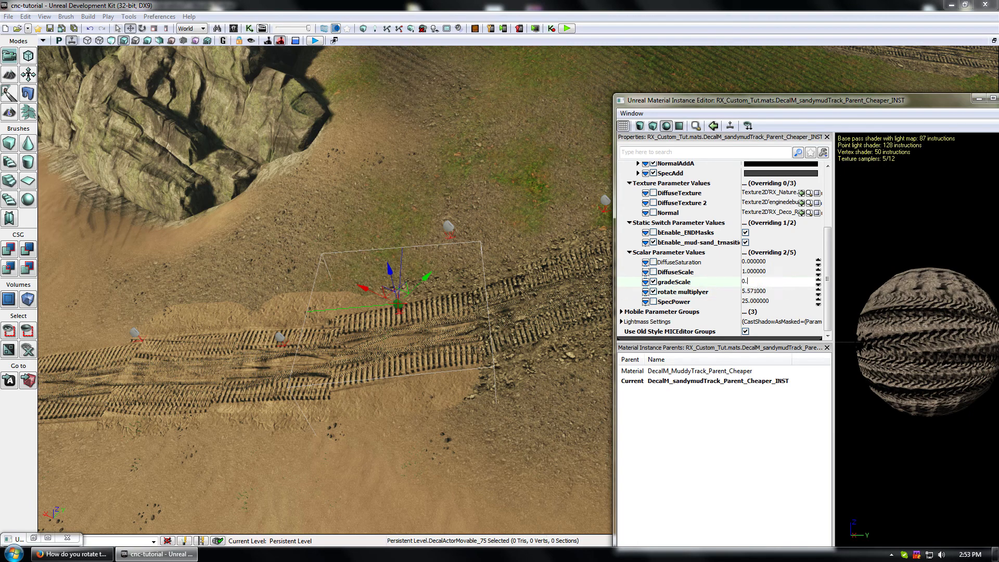
text(6)
key(Tab)
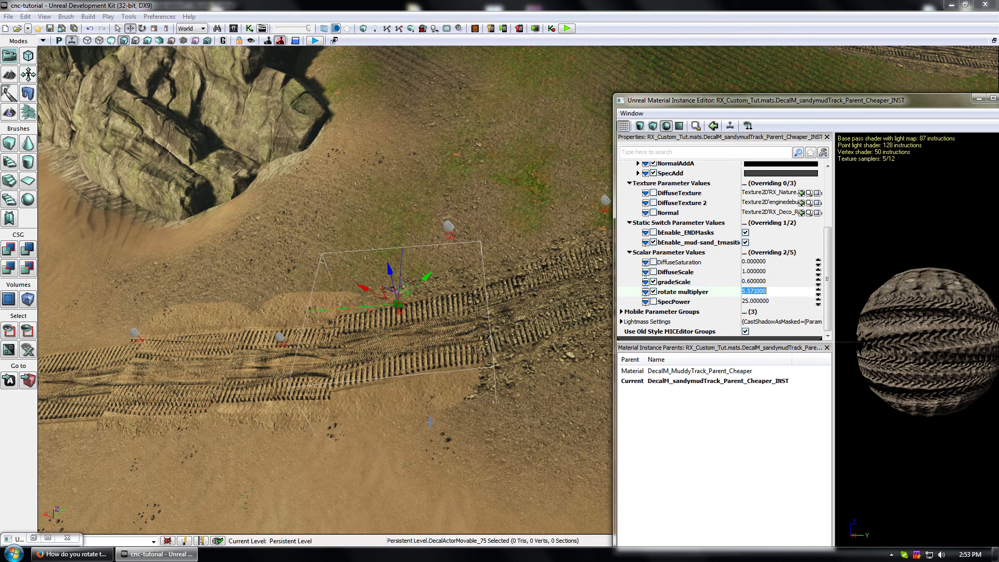
- Try a gradeScale of 0.1, set it to 0.3 and check the decal in the viewport
click(762, 284)
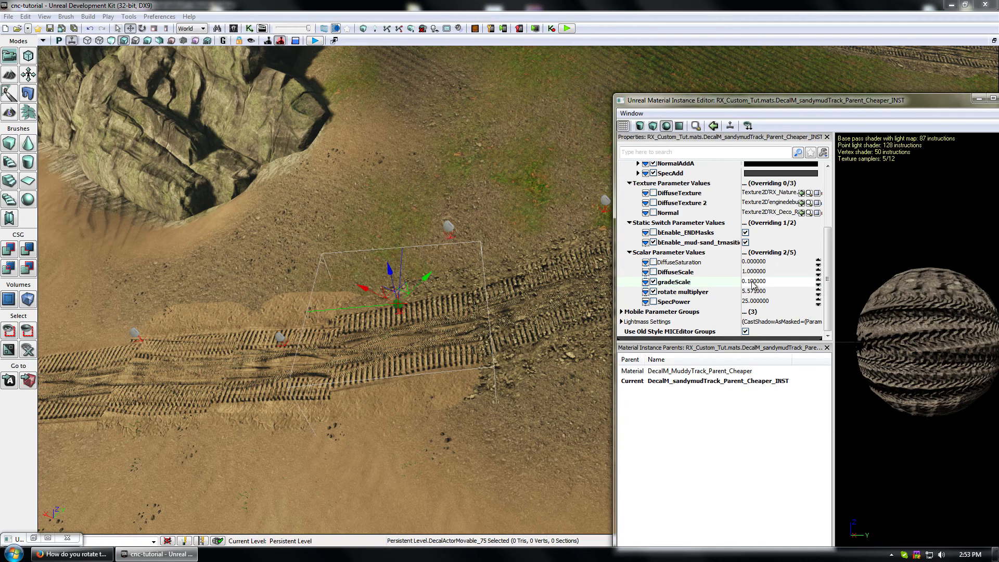
click(762, 271)
click(756, 281)
click(752, 283)
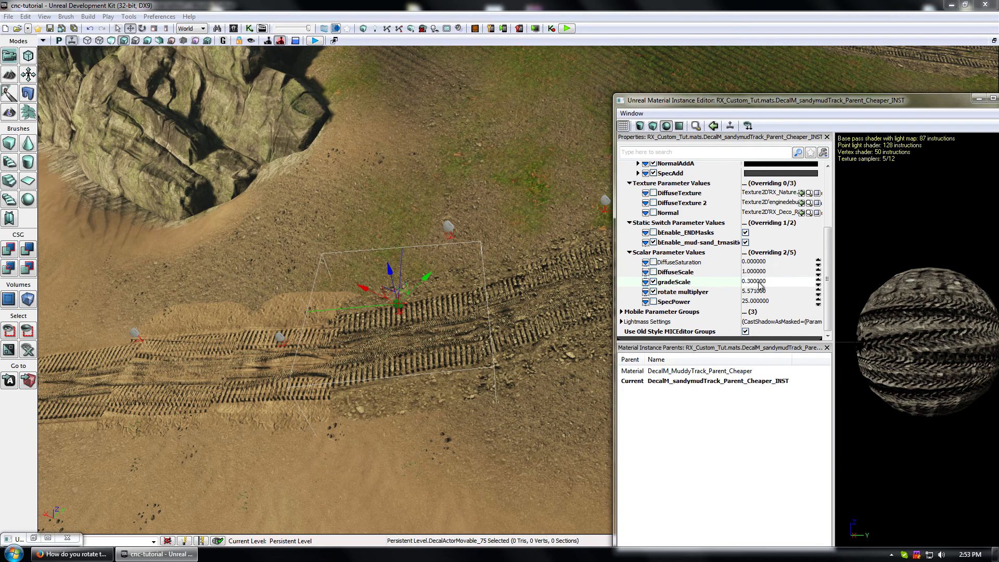
click(760, 272)
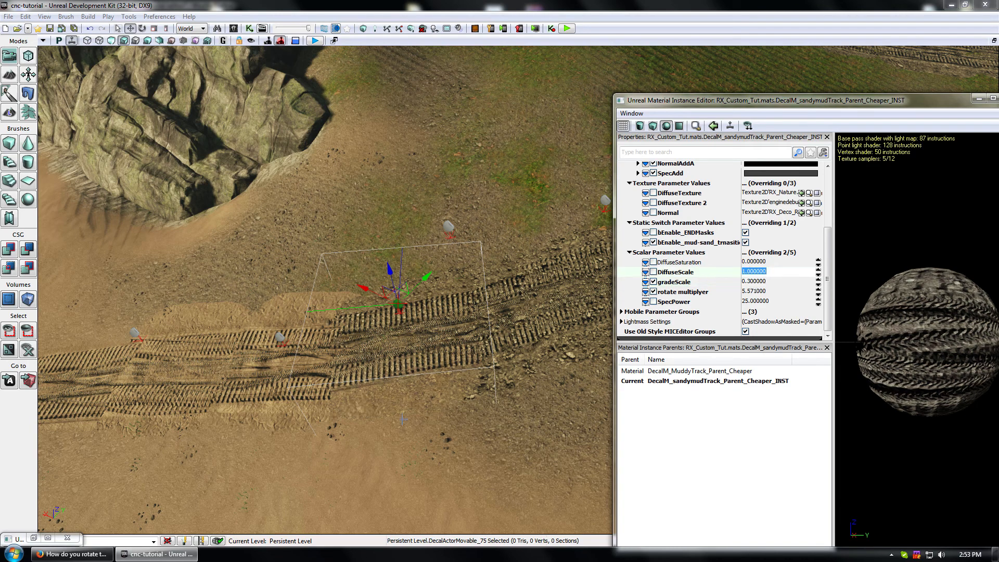
drag(341, 470, 339, 458)
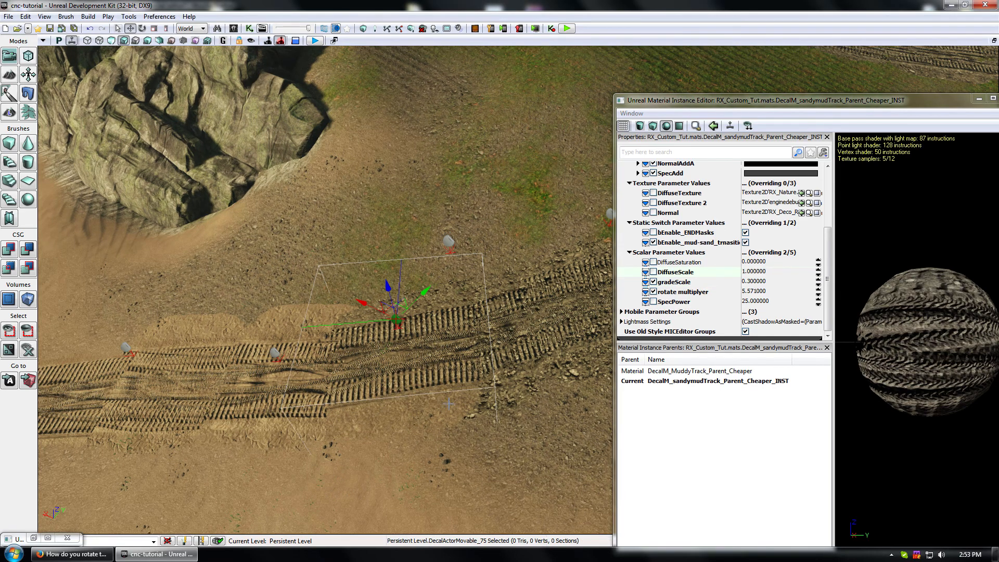
- Set 'rotate multiplyer' to 6.571, deselect the decal and inspect the sand-to-mud transition along the tracks
click(760, 292)
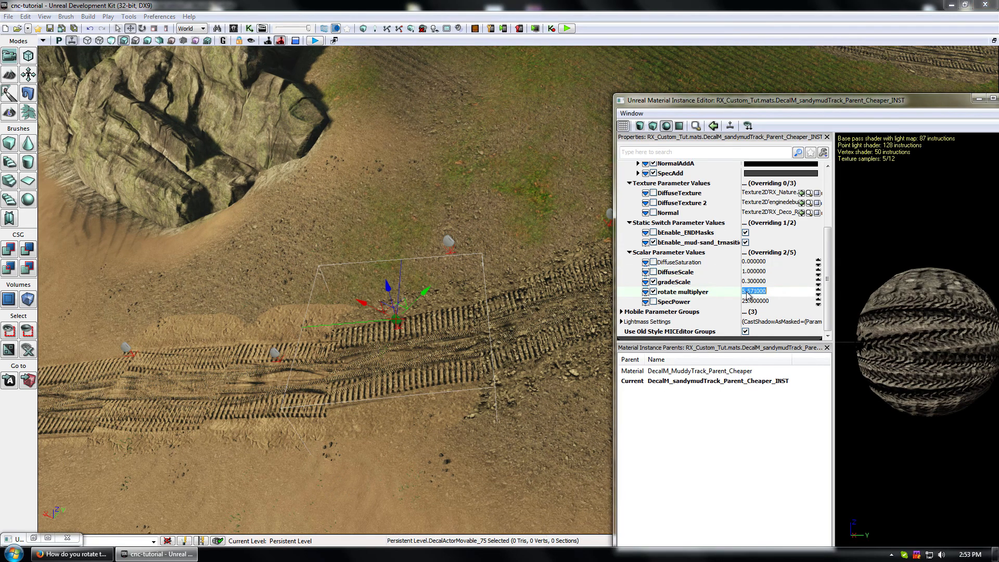
click(745, 292)
text(6)
click(763, 281)
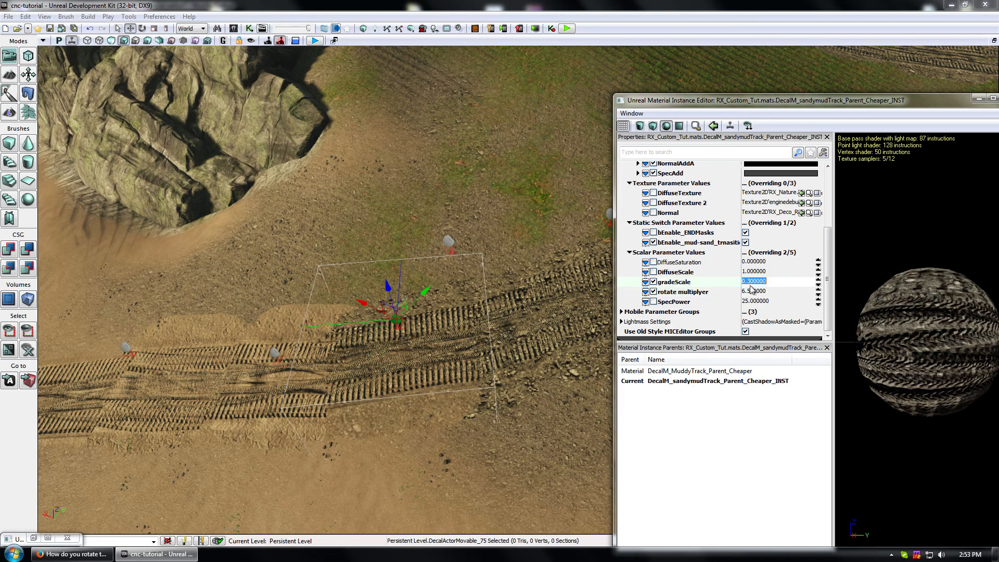
click(538, 317)
right_drag(306, 368, 308, 437)
drag(312, 218, 390, 91)
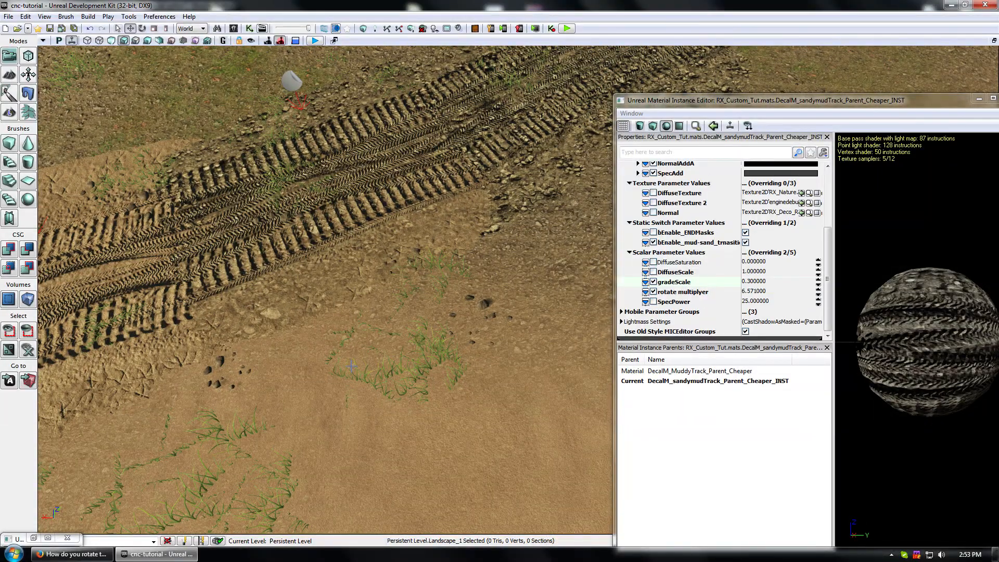
drag(352, 367, 333, 486)
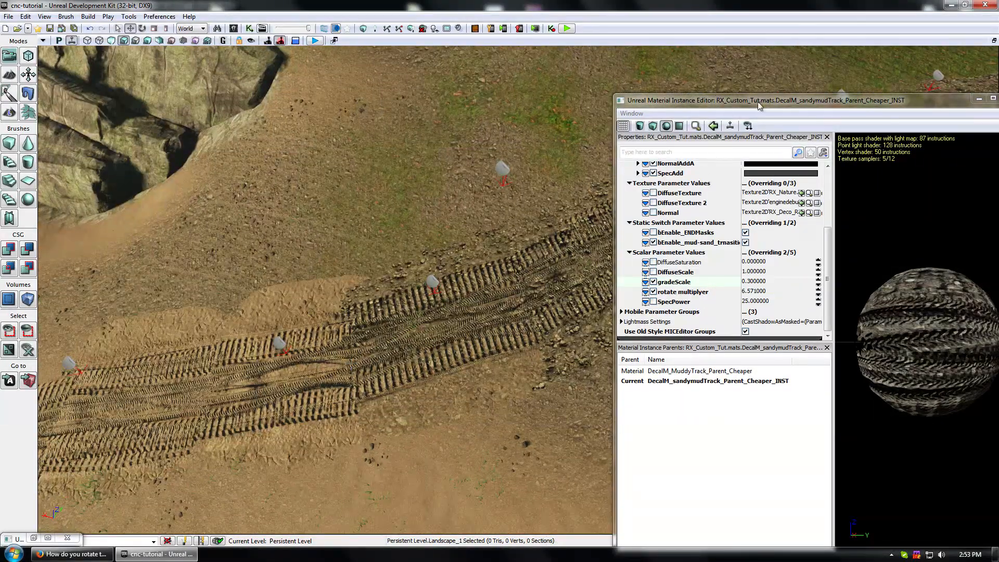
- Toggle the 'rotate multiplyer' and gradeScale overrides to compare the decal, leaving only 'rotate multiplyer' overridden
click(653, 292)
click(653, 281)
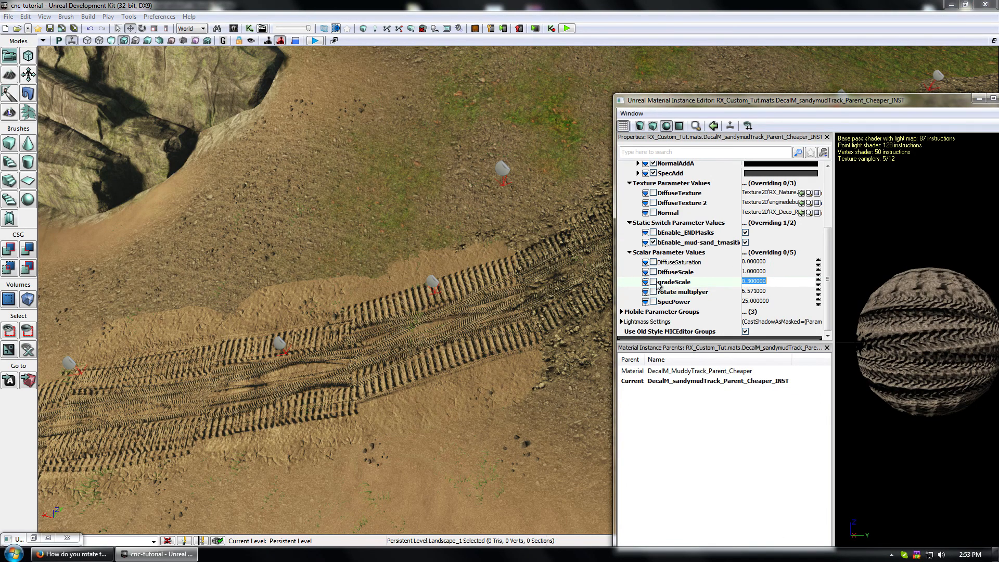
click(653, 292)
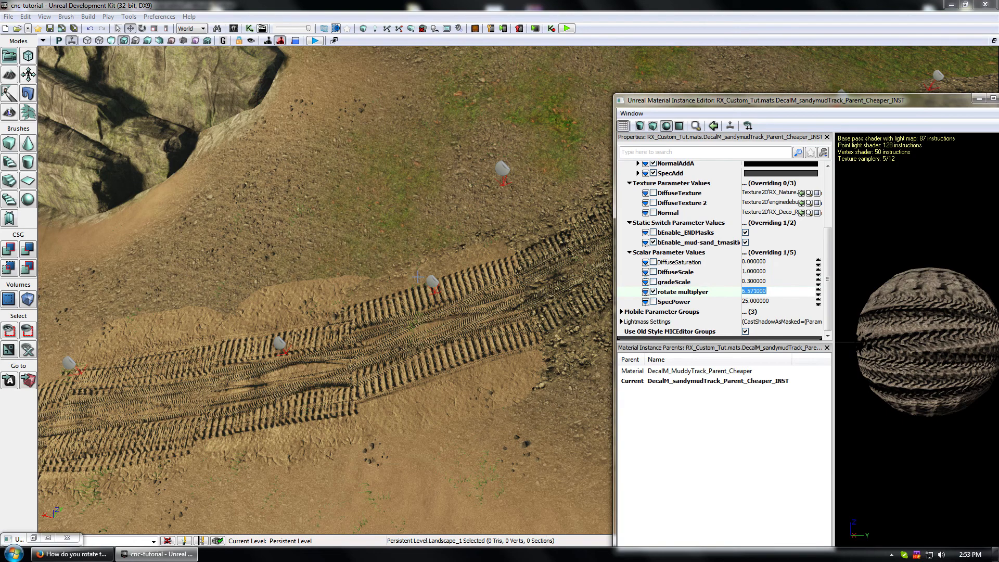
click(653, 282)
click(655, 283)
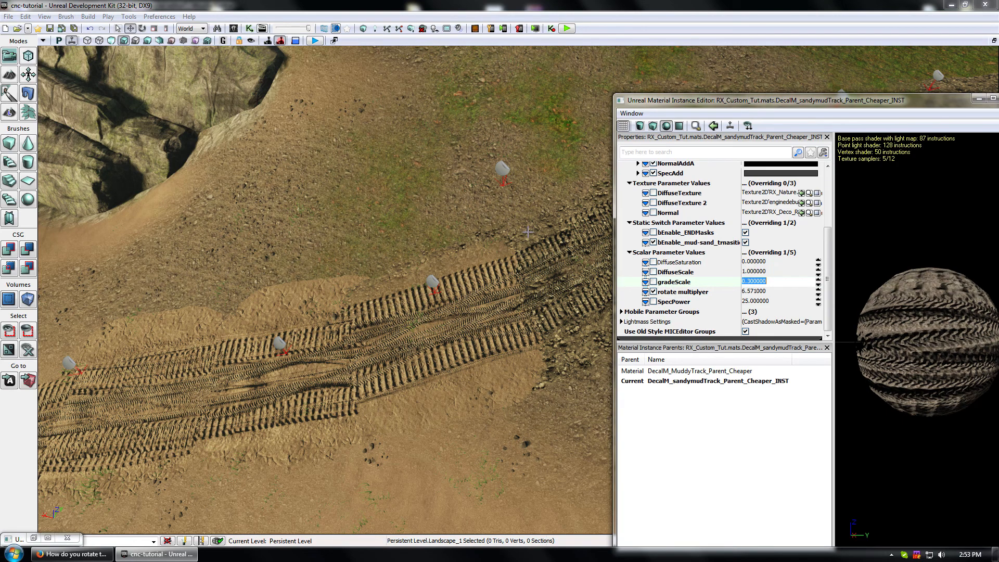
- Try 'rotate multiplyer' values of 4.571 and 5.571 in the sandy-mud material instance
click(745, 292)
click(743, 295)
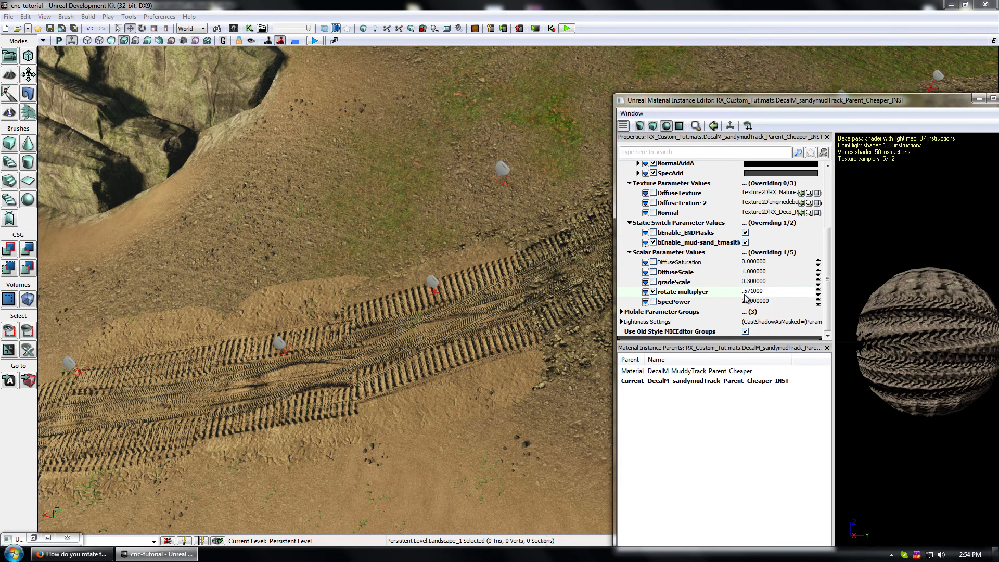
text(4)
click(752, 283)
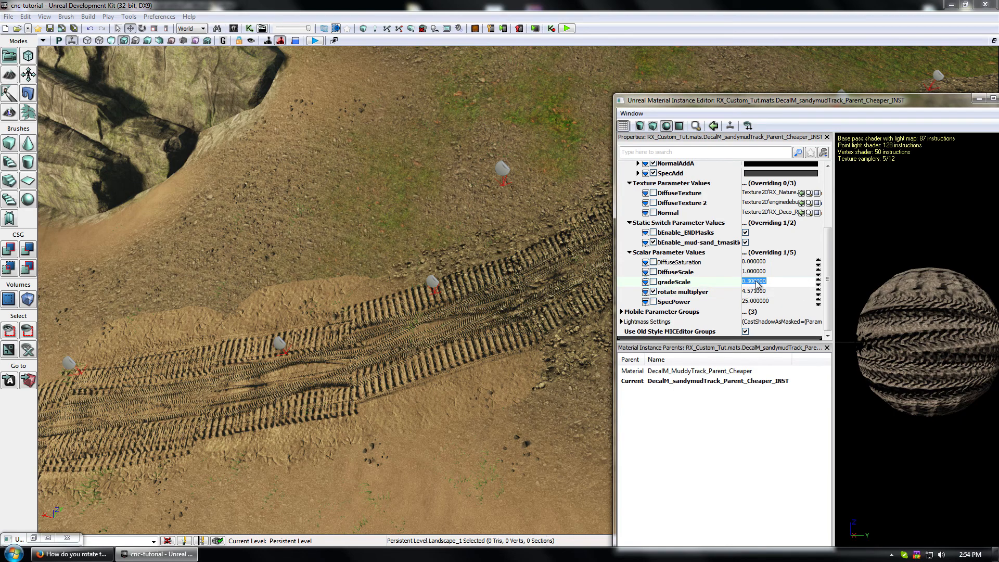
click(749, 291)
click(747, 294)
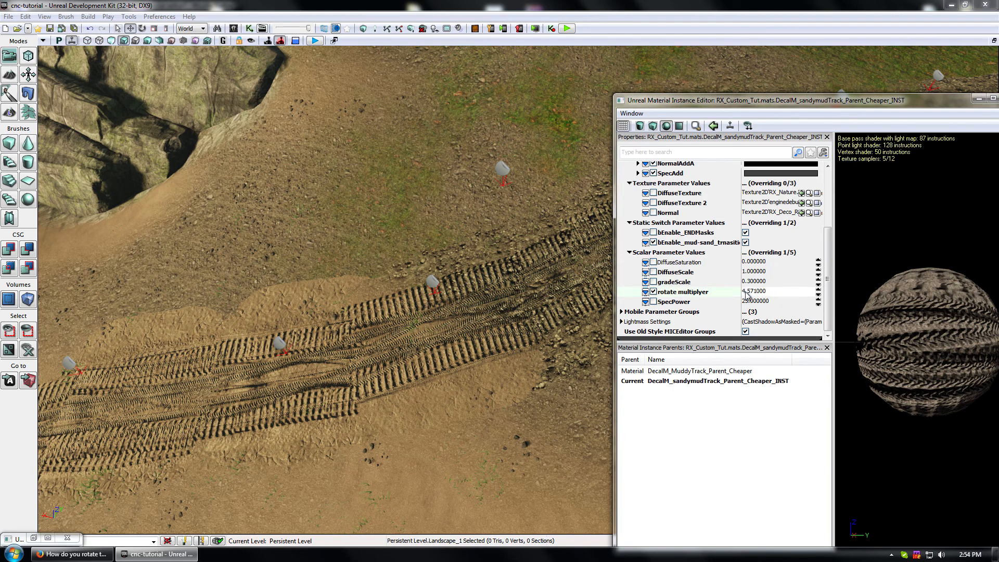
key(BackSpace)
text(5)
click(748, 284)
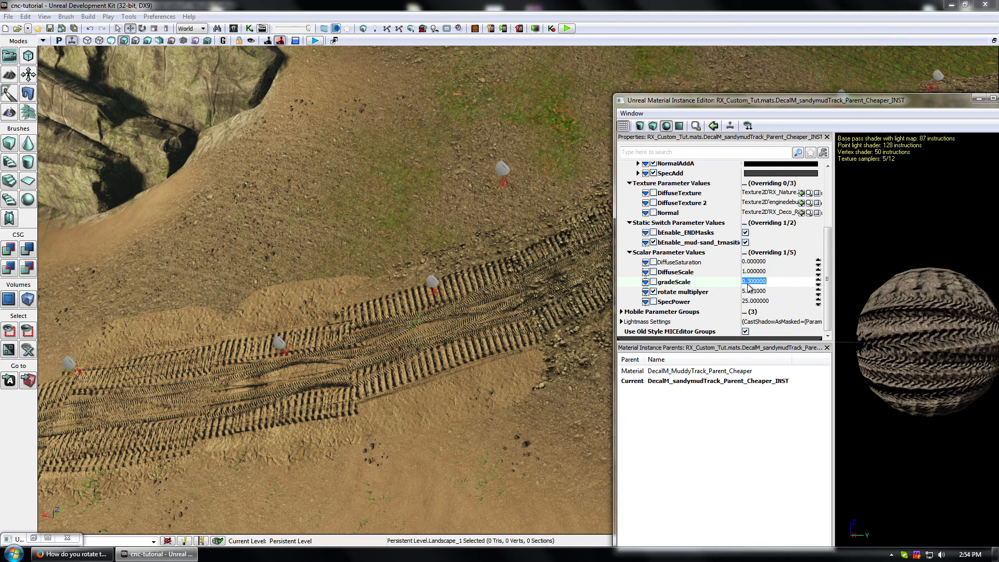
- Round the 'rotate multiplyer' parameter to exactly 5
click(749, 292)
double_click(749, 293)
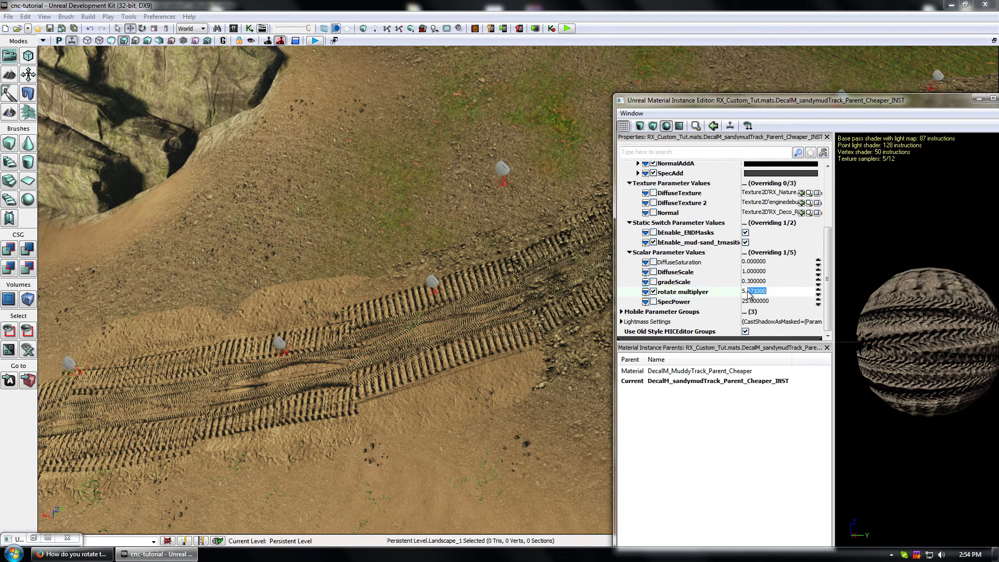
text(0)
click(752, 283)
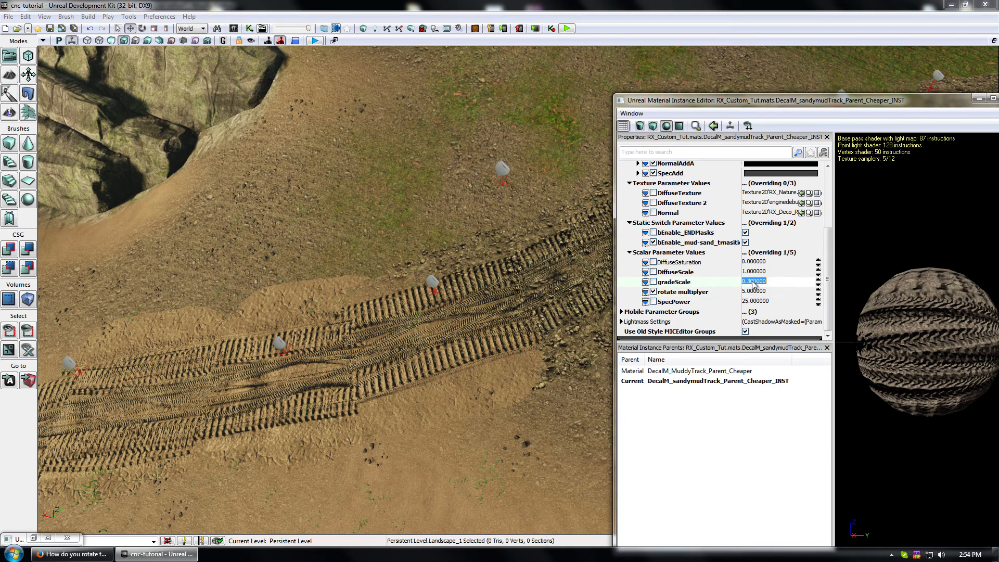
- Try a 'rotate multiplyer' of 6 and return the parameter to 5
click(749, 292)
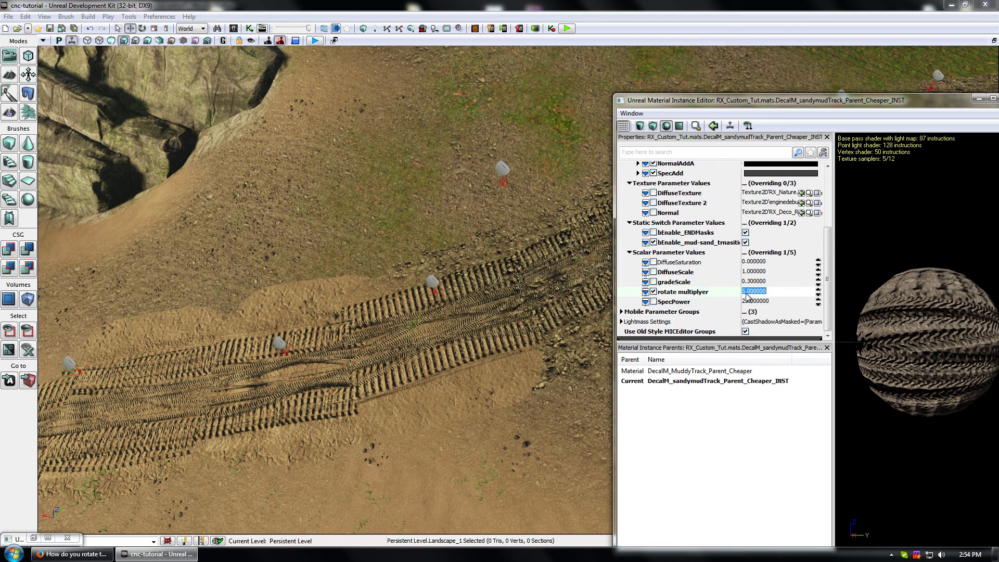
click(745, 295)
key(BackSpace)
text(6)
click(759, 282)
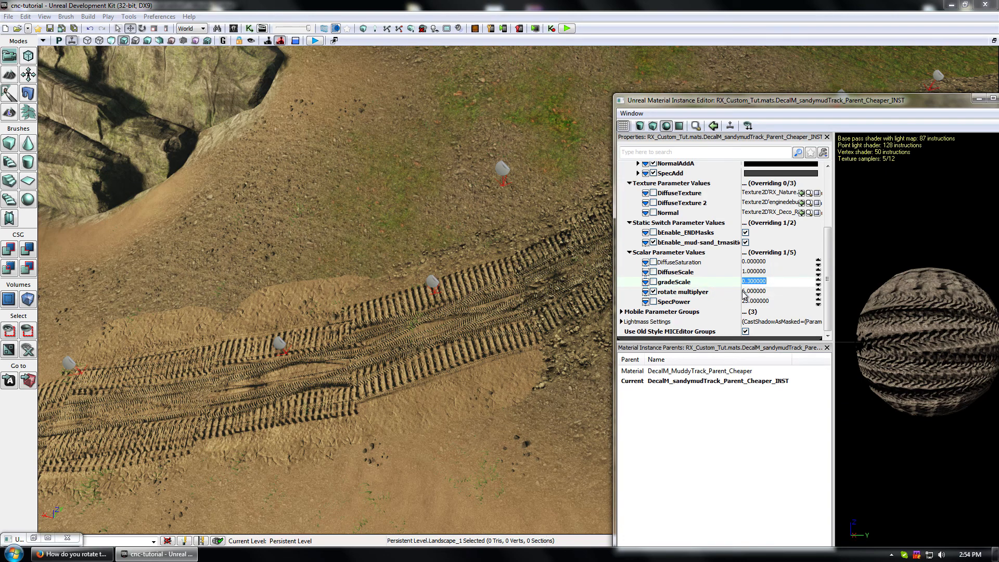
click(746, 294)
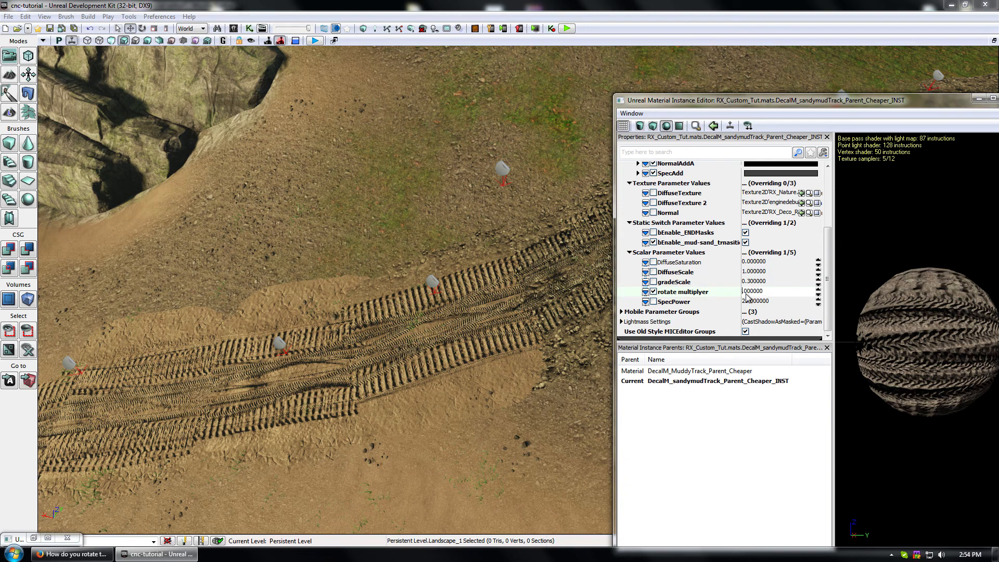
click(757, 283)
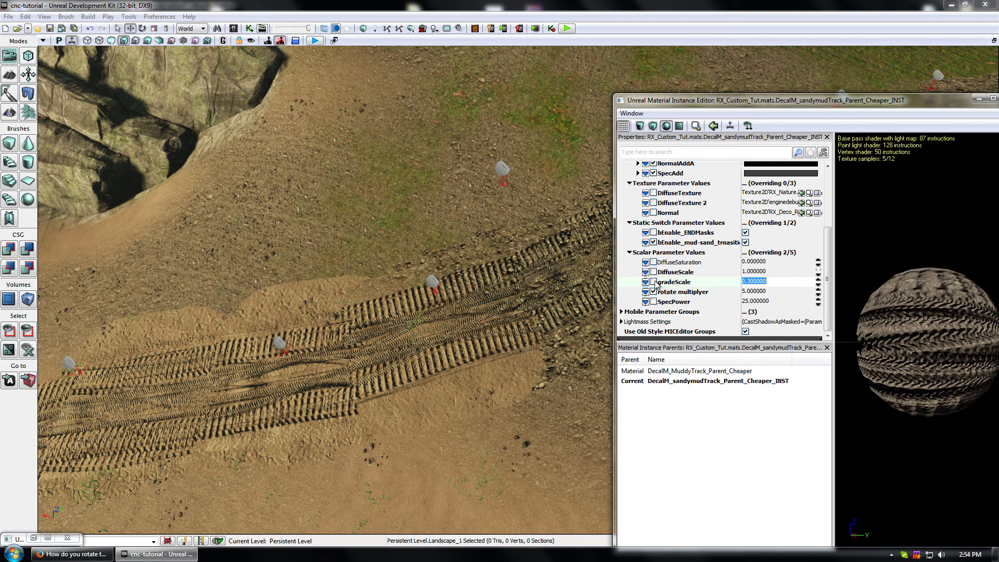
- Compare the decal with the gradeScale override on and off, leave it overridden and set gradeScale to 0.5
click(653, 282)
click(653, 282)
click(654, 282)
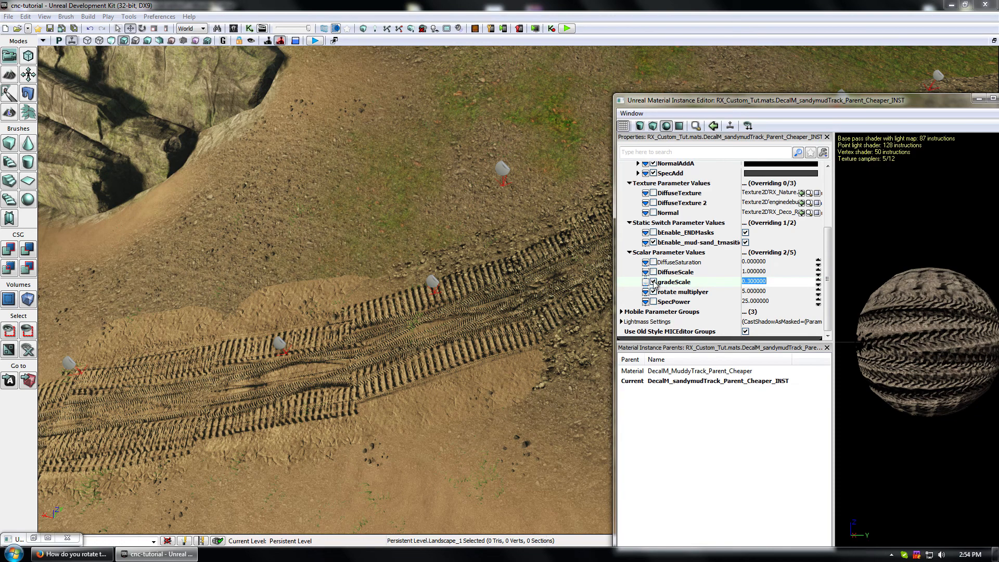
click(755, 271)
click(752, 281)
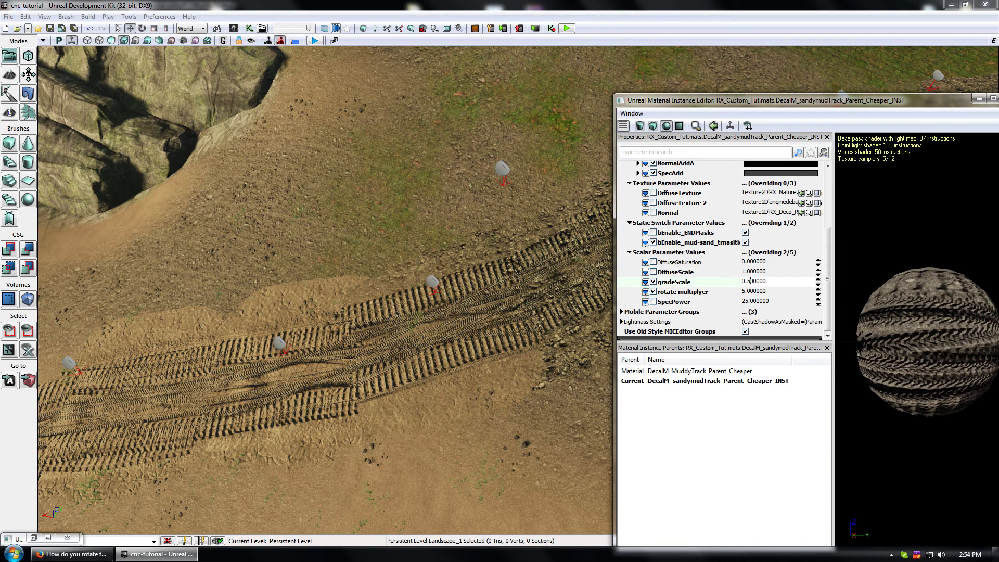
click(756, 273)
- Close the material instance editor and examine the sand-to-mud transition along the tire tracks from several angles
drag(451, 311, 450, 312)
drag(473, 377, 481, 374)
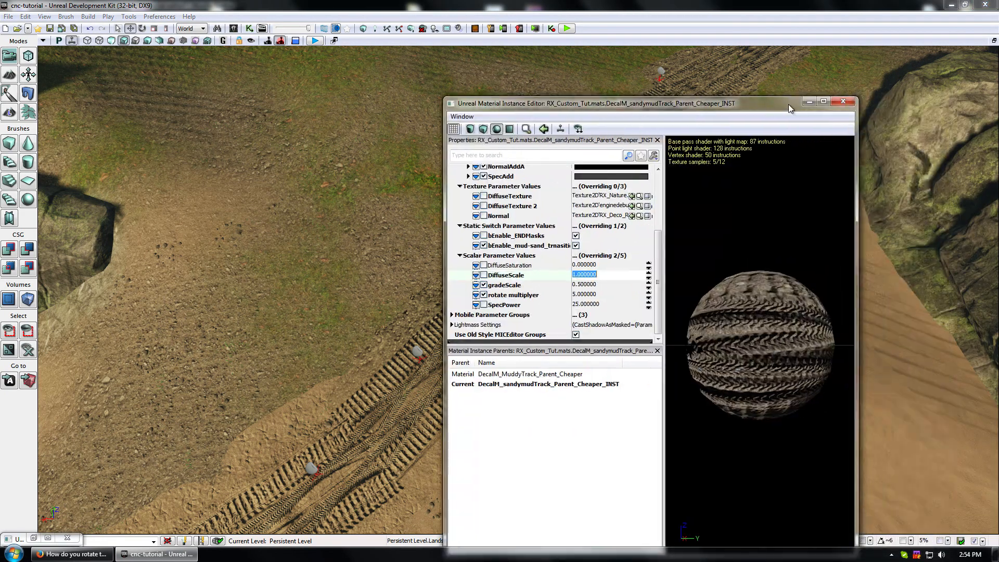
drag(938, 102, 768, 105)
click(843, 104)
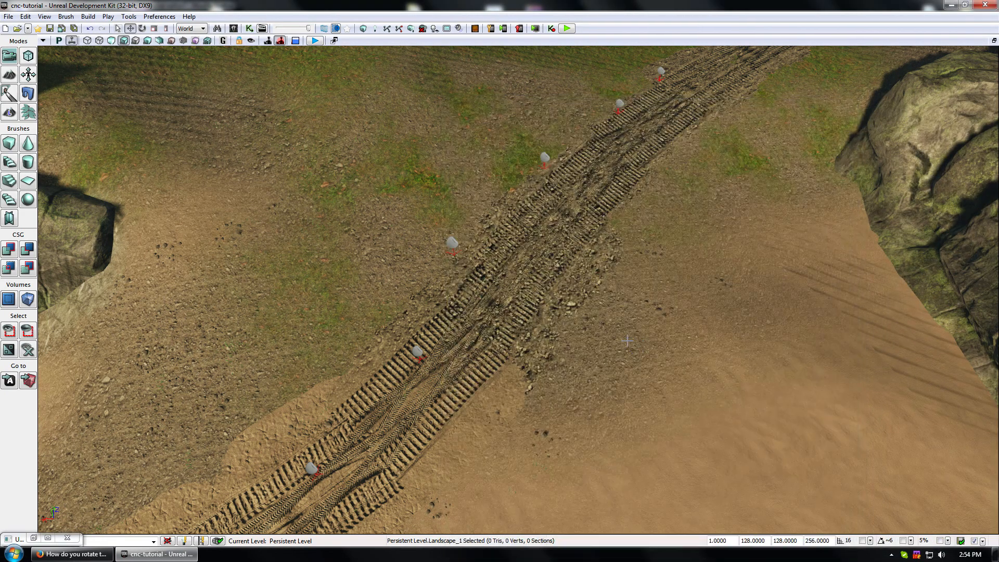
drag(555, 322, 561, 226)
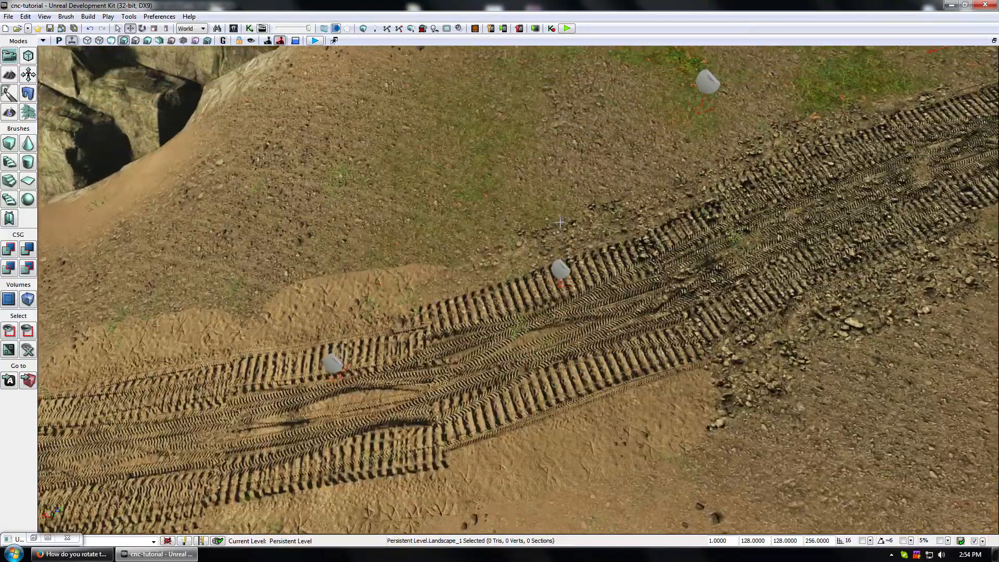
right_drag(561, 226, 562, 278)
drag(563, 278, 524, 351)
right_drag(524, 351, 447, 317)
right_drag(653, 287, 654, 340)
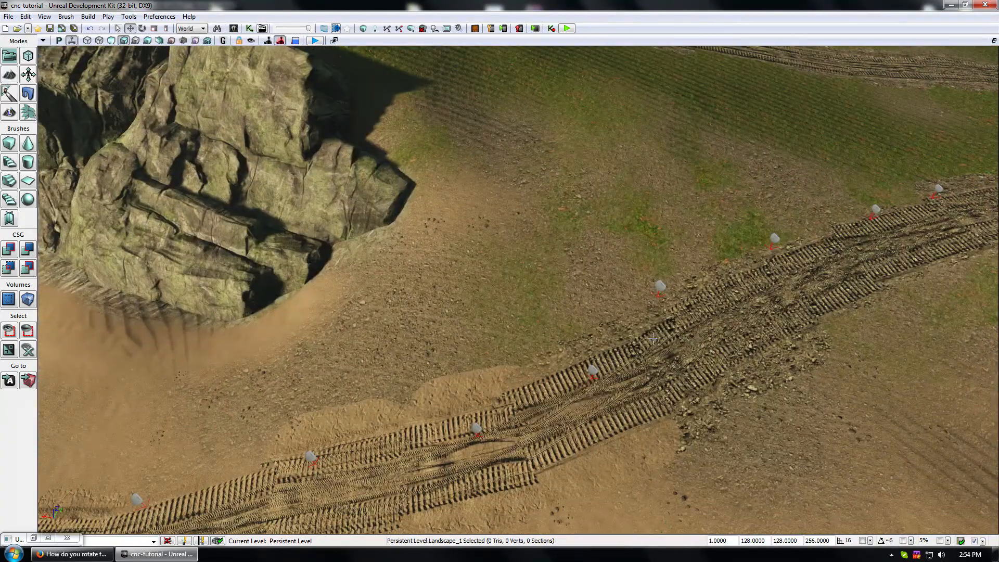
mouse_move(645, 377)
mouse_down()
mouse_move(688, 371)
mouse_move(692, 405)
mouse_move(654, 371)
mouse_up()
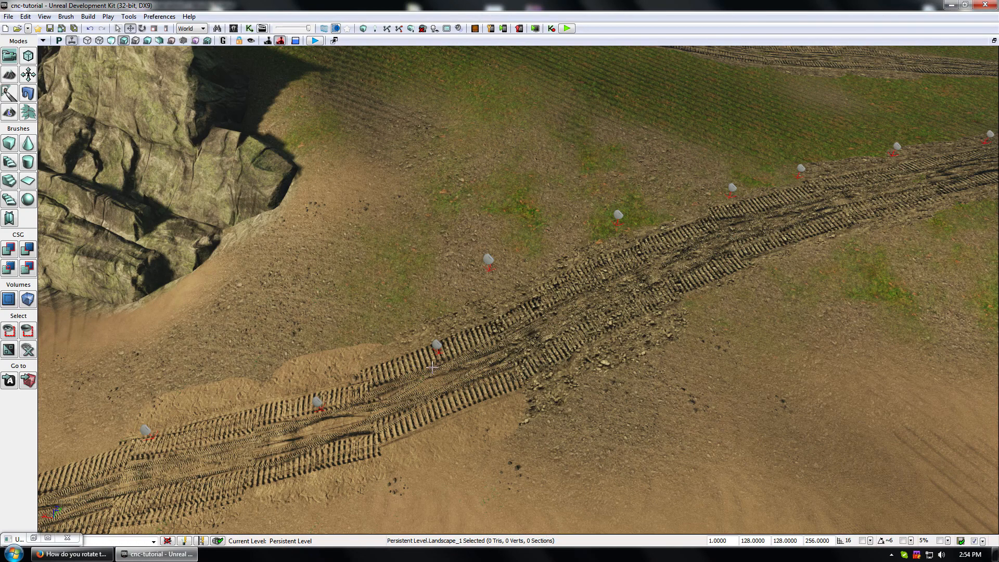
- Open the material instance used by the track decal at the sand-to-mud transition and clear its gradeScale and 'rotate multiplyer' overrides
double_click(437, 345)
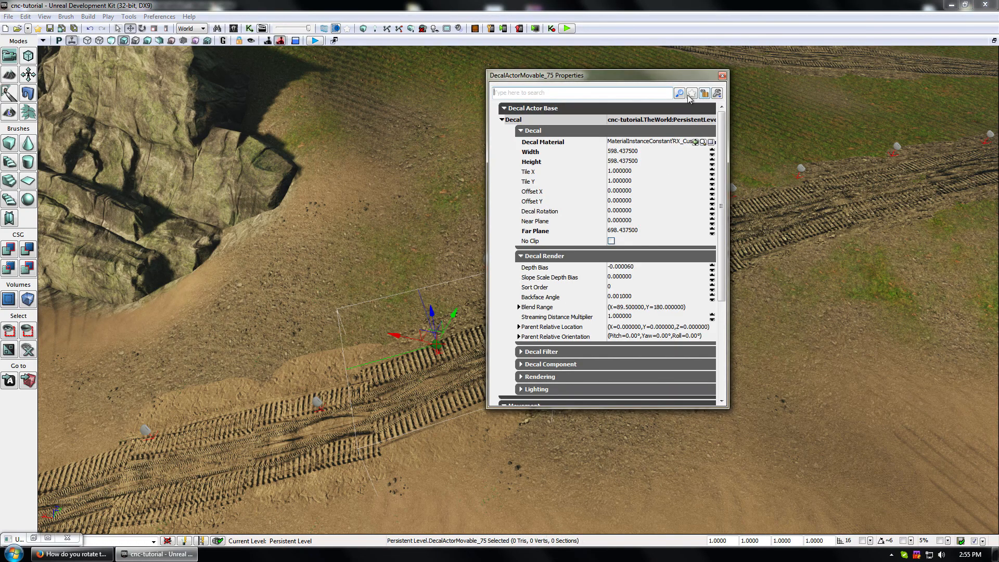
click(722, 77)
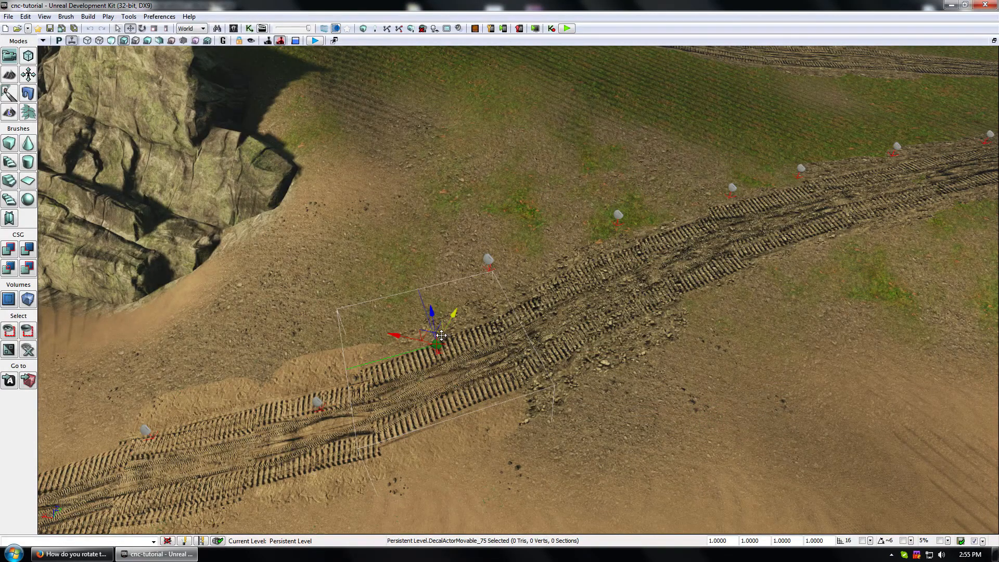
double_click(441, 336)
click(703, 141)
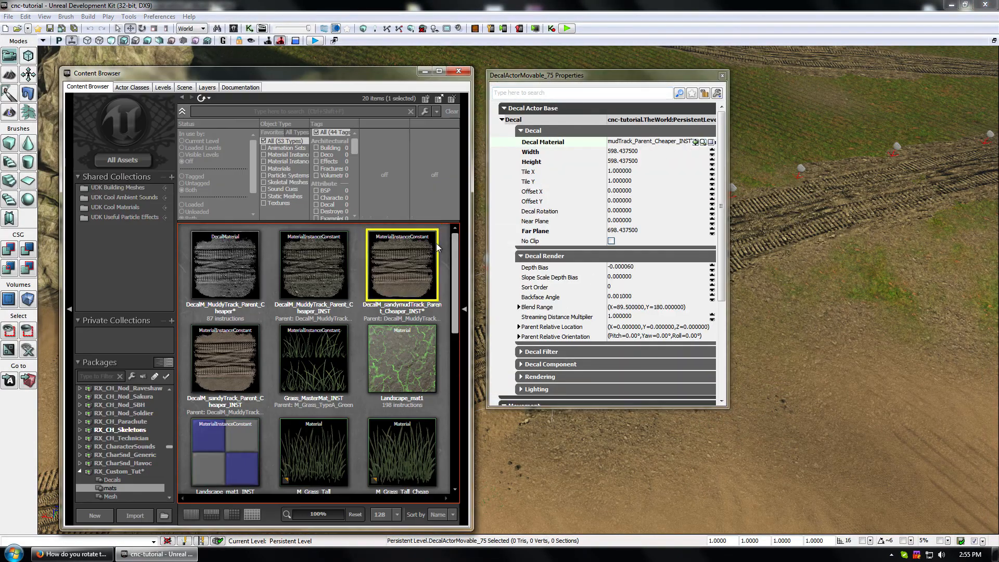
double_click(415, 264)
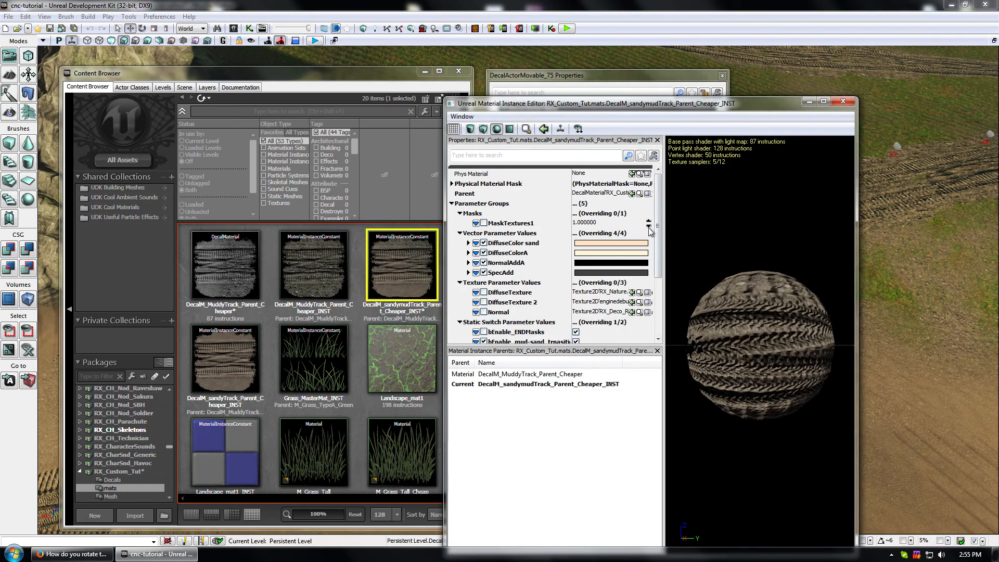
scroll(649, 231, down, 3)
click(490, 337)
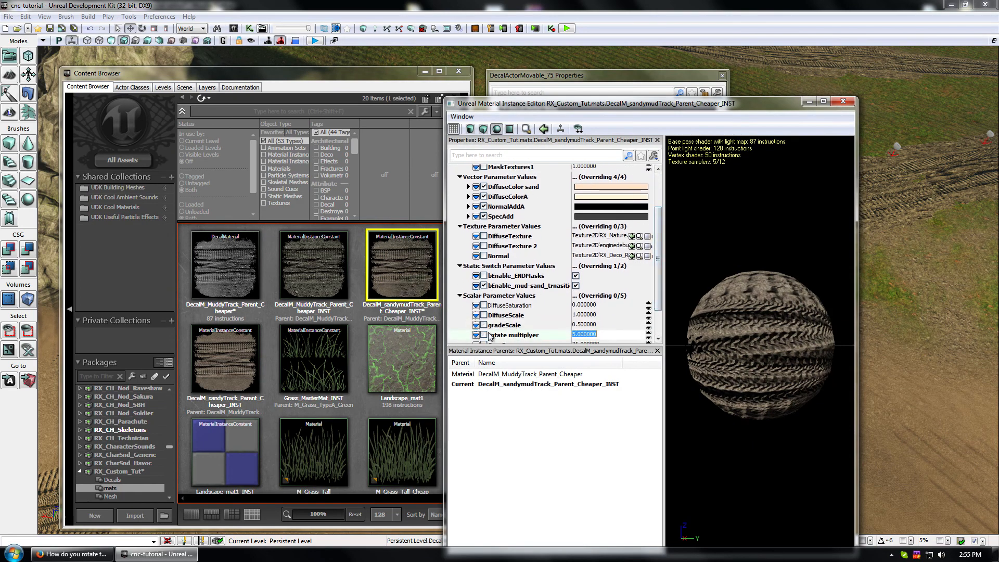
click(842, 101)
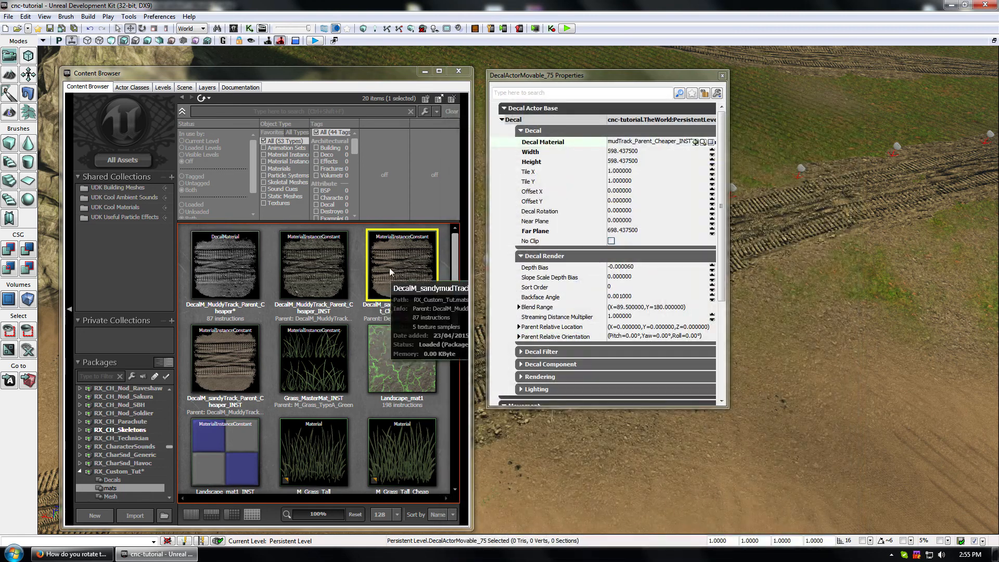
- Create a new material instance constant from DecalM_sandymudTrack_Parent_Cheaper_INST in package RX_Custom_Tut, grouping decals, named sand-mud_track_01
right_click(396, 263)
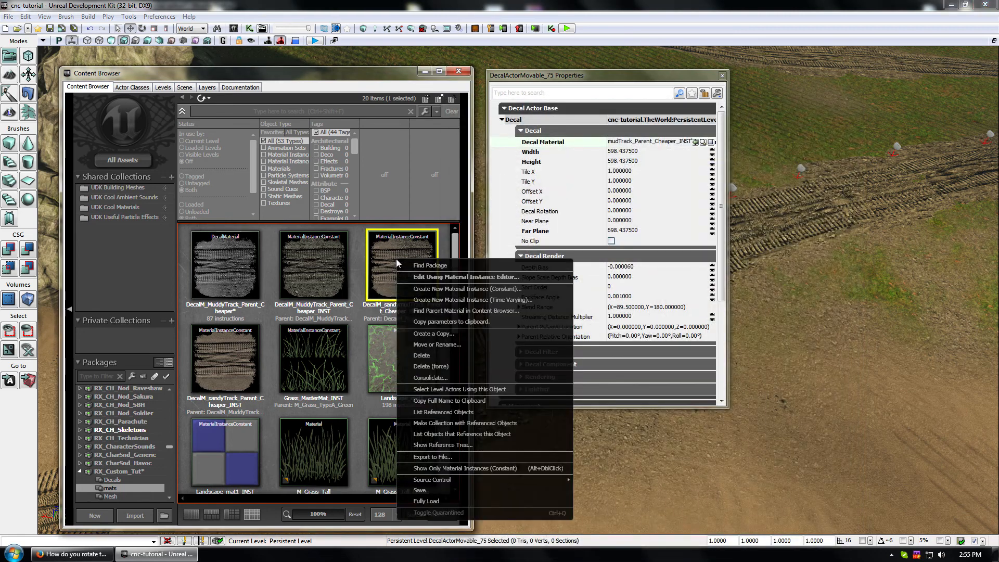
click(489, 289)
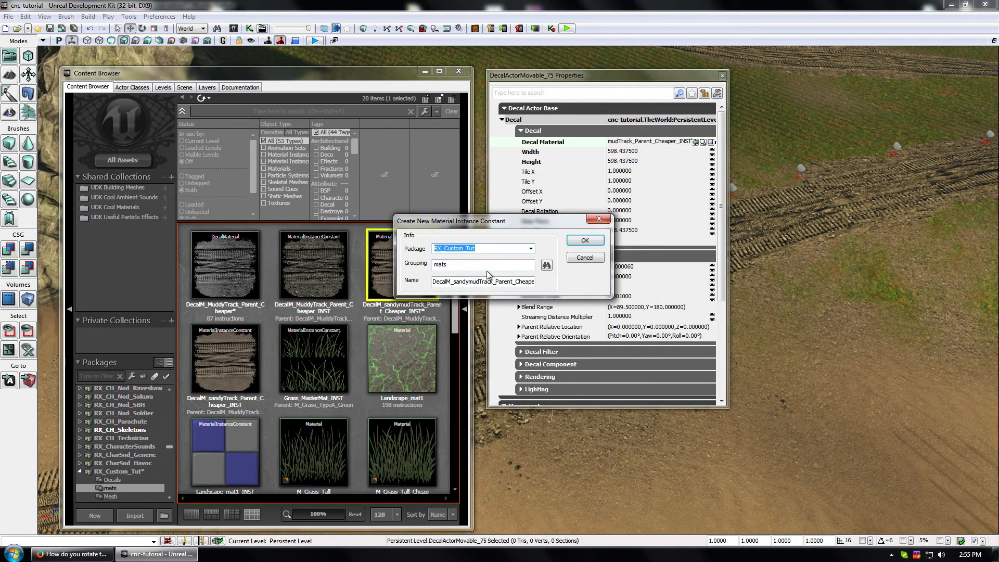
double_click(450, 262)
text(decal)
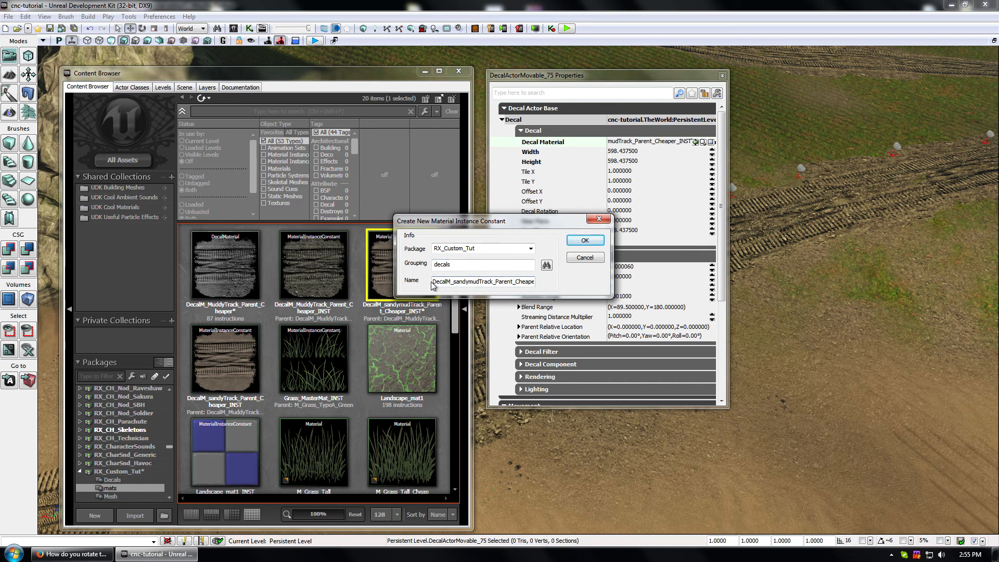
drag(433, 281, 536, 281)
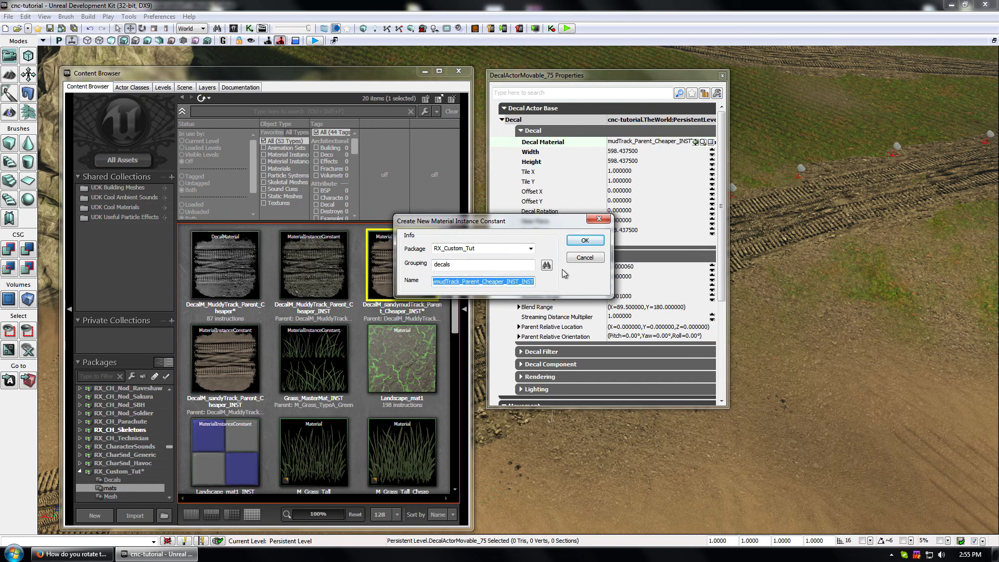
text(sand-mud_)track)
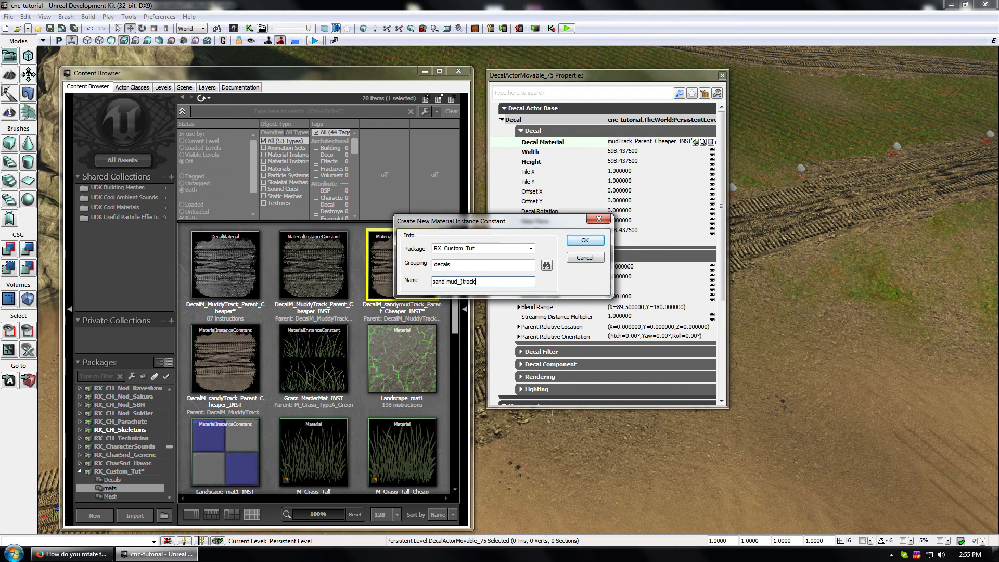
key(BackSpace)
key(BackSpace)
key(BackSpace)
key(BackSpace)
key(BackSpace)
click(585, 241)
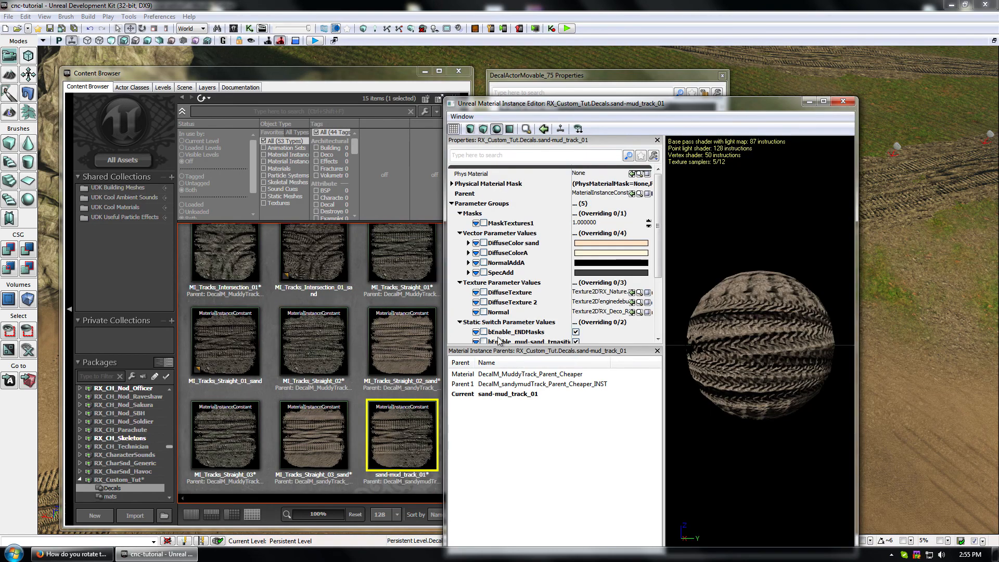
- Close the Content Browser and assign sand-mud_track_01 as the selected decal's Decal Material
drag(658, 214, 658, 258)
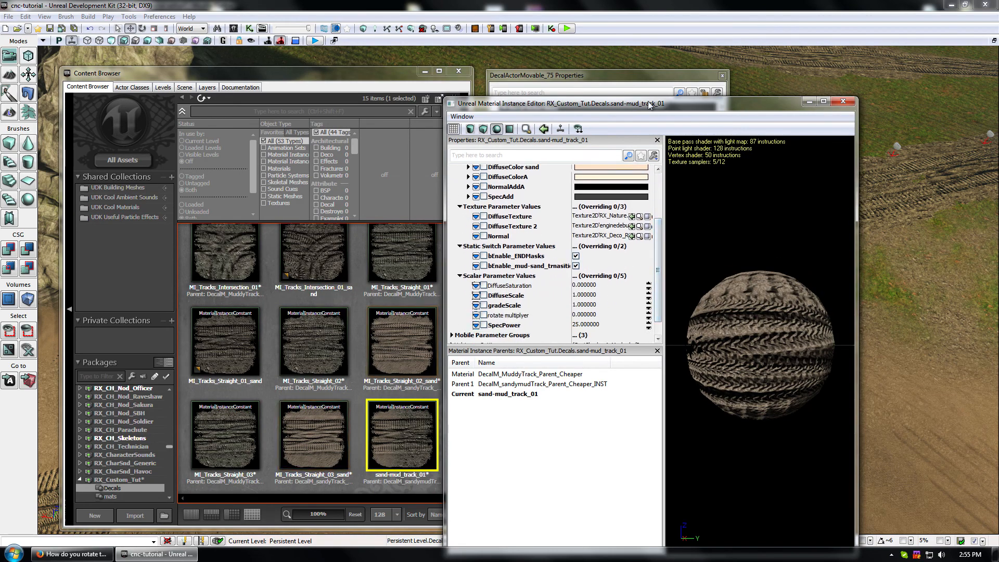
click(459, 70)
drag(622, 75, 291, 77)
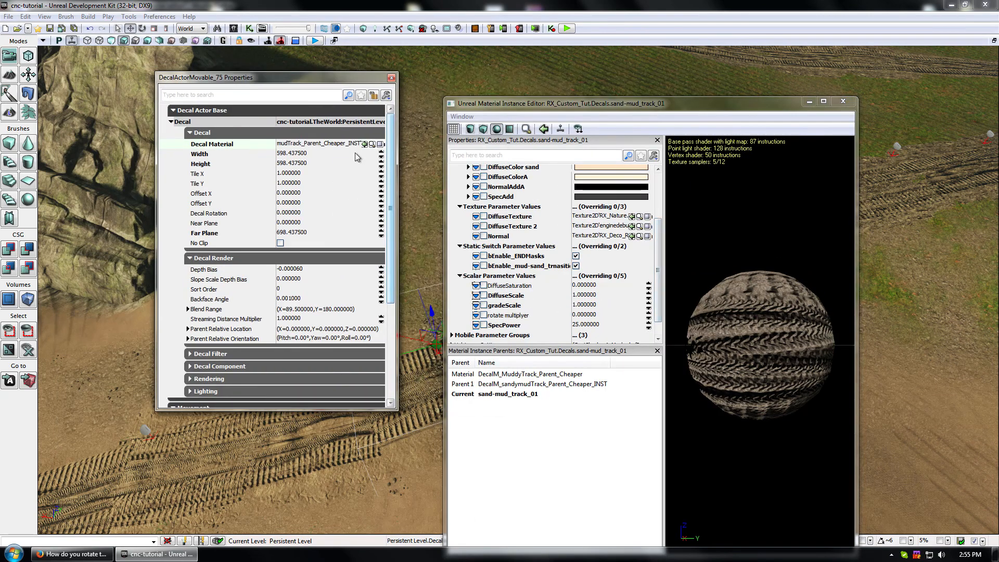
click(364, 144)
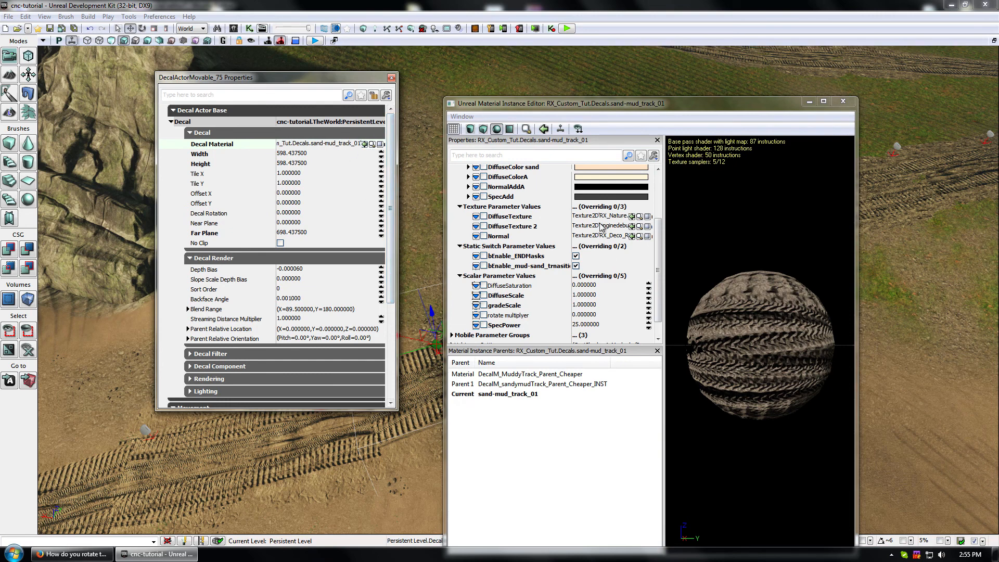
- Override two scalar parameters in sand-mud_track_01, setting 'rotate multiplyer' to 5 and gradeScale to 0.5
click(484, 306)
click(484, 315)
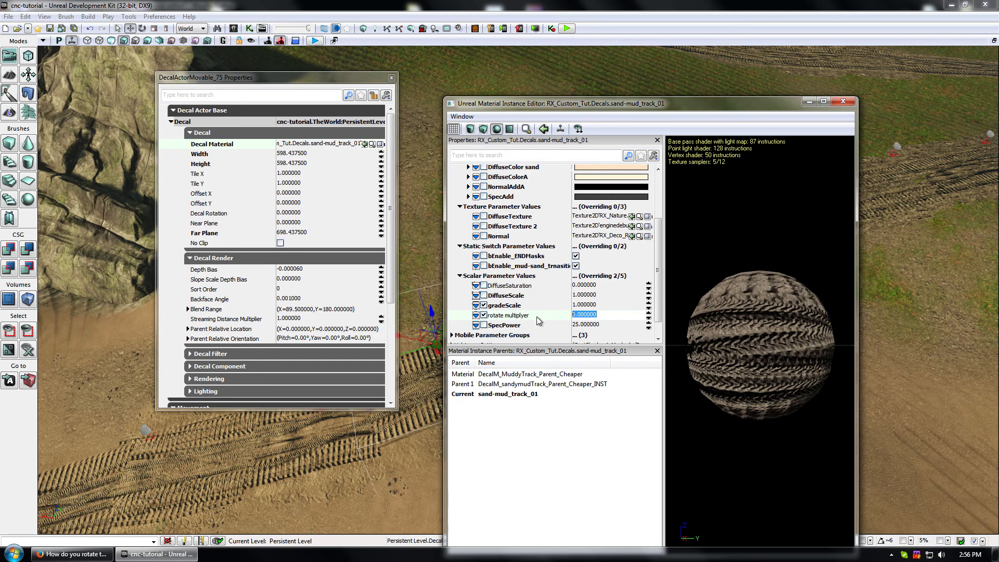
text(5)
click(597, 305)
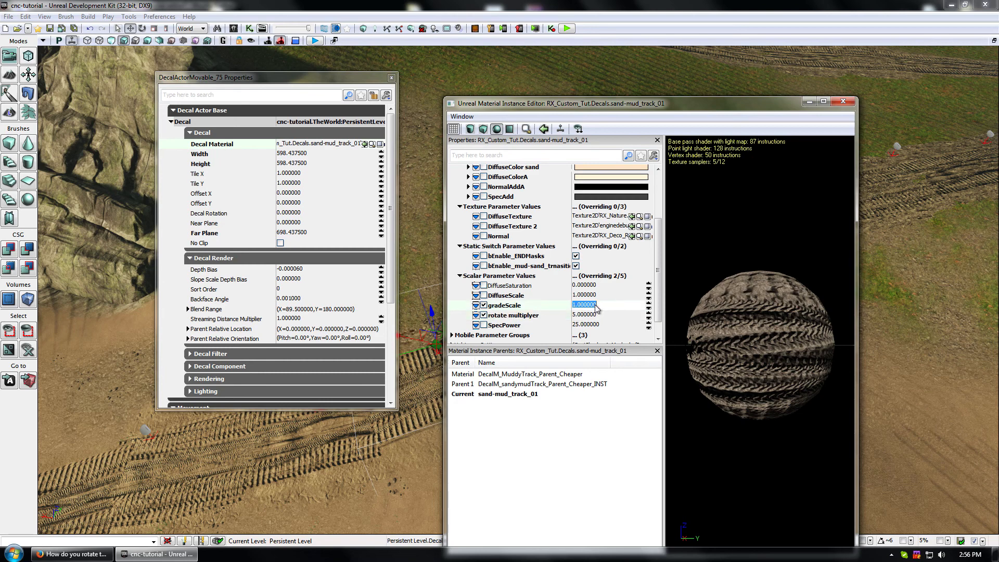
text(0.5)
click(588, 295)
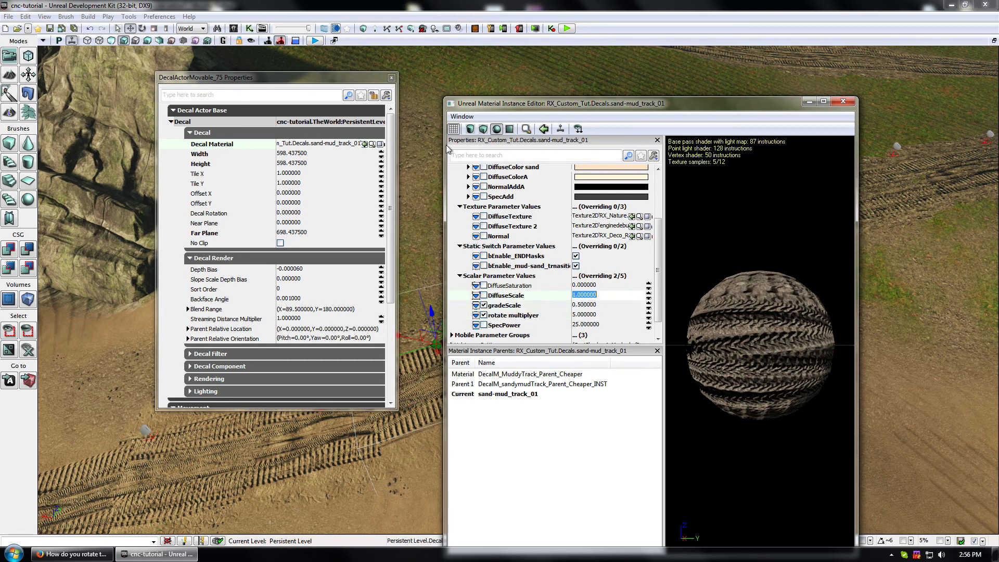
- Move the two floating windows aside and assign sand-mud_track_01 as the Decal Material of the neighbouring track decal on the sand side
drag(353, 79, 294, 82)
drag(748, 105, 866, 101)
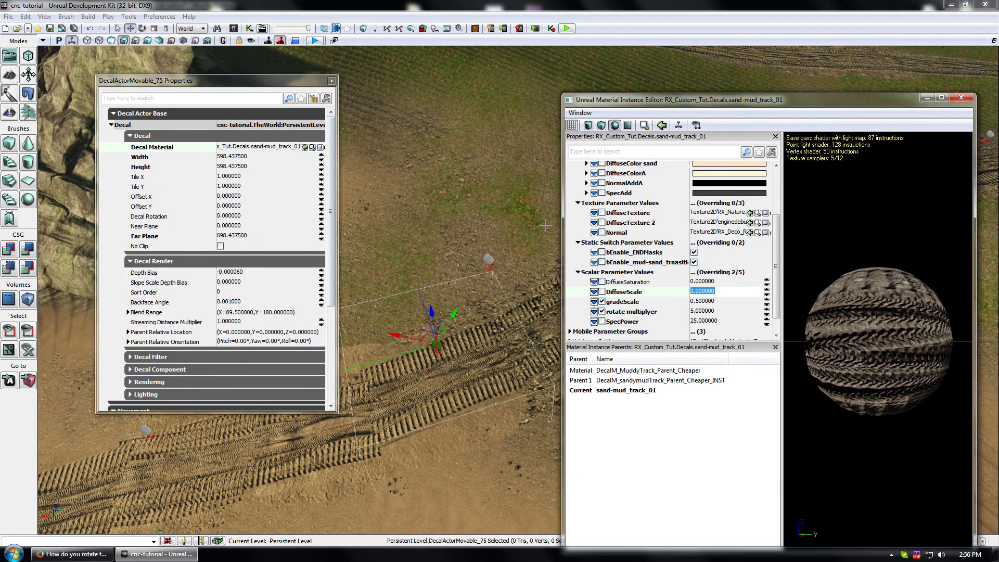
mouse_move(548, 227)
mouse_down()
mouse_move(548, 255)
mouse_move(548, 227)
mouse_up()
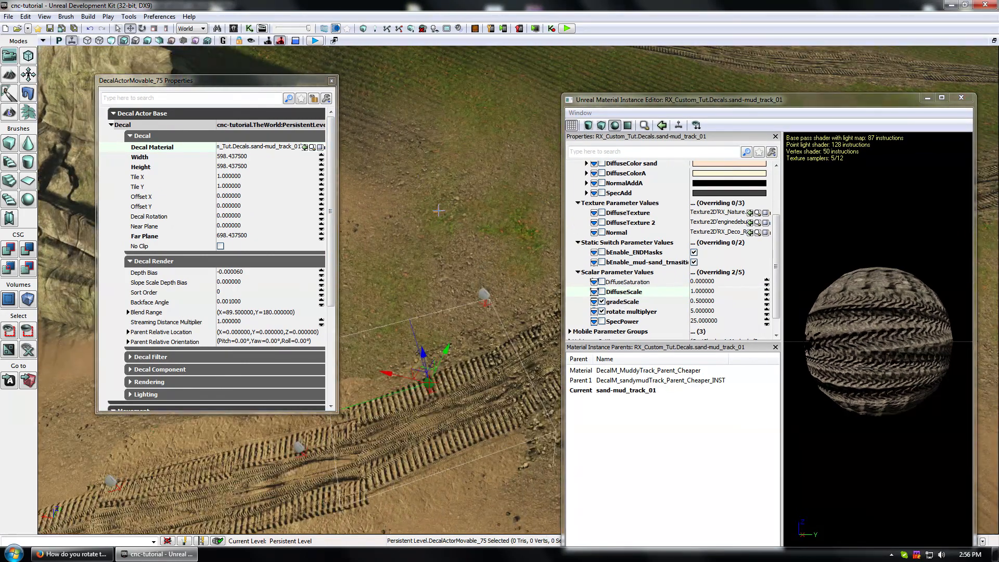
drag(510, 401, 489, 401)
click(452, 317)
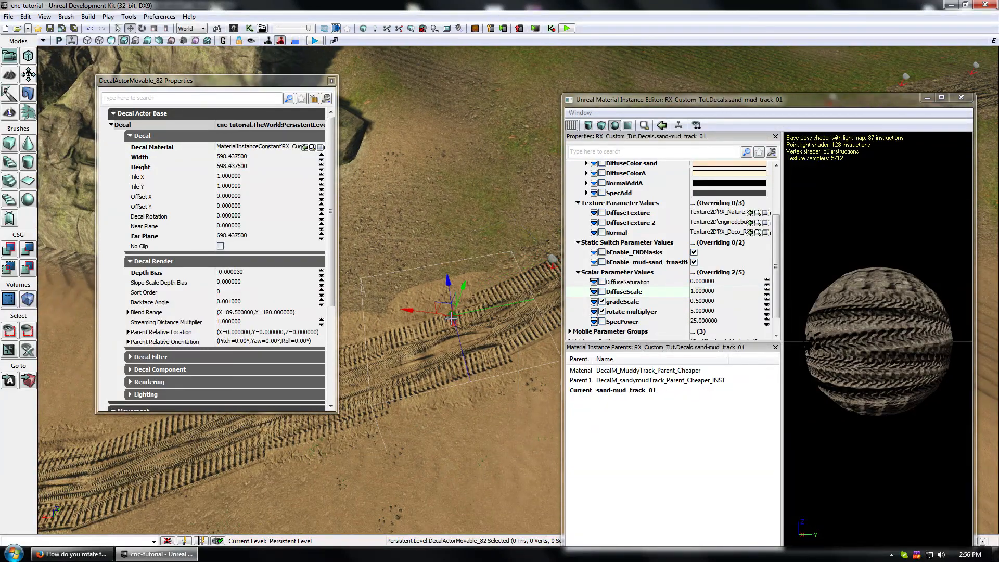
click(304, 147)
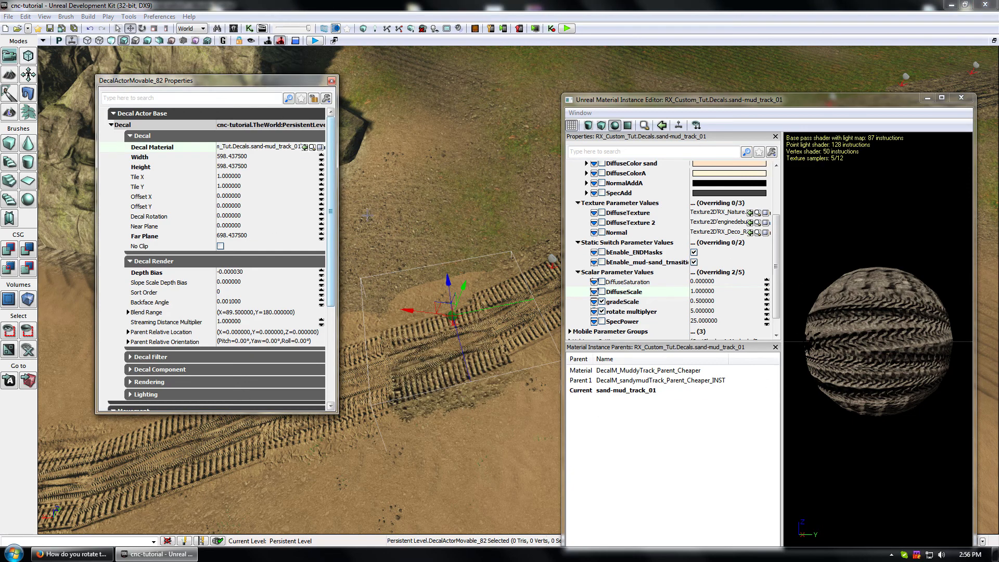
- Move and rotate the neighbouring decal until its tracks line up with the adjacent ones, and close its properties
mouse_move(441, 208)
right_down()
mouse_move(463, 198)
mouse_move(479, 161)
mouse_move(458, 208)
mouse_move(443, 208)
right_up()
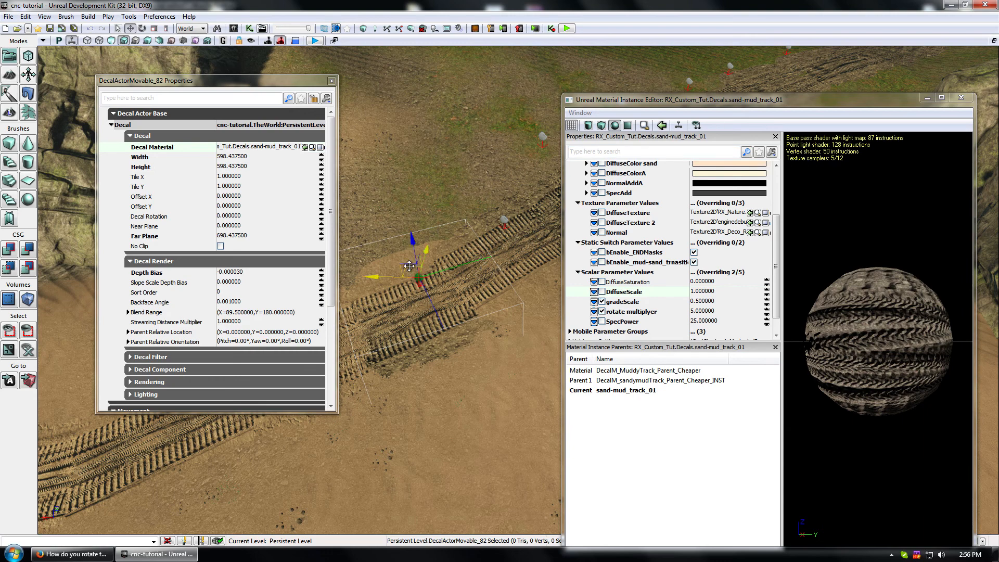
drag(410, 271, 402, 261)
key(space)
drag(424, 306, 352, 298)
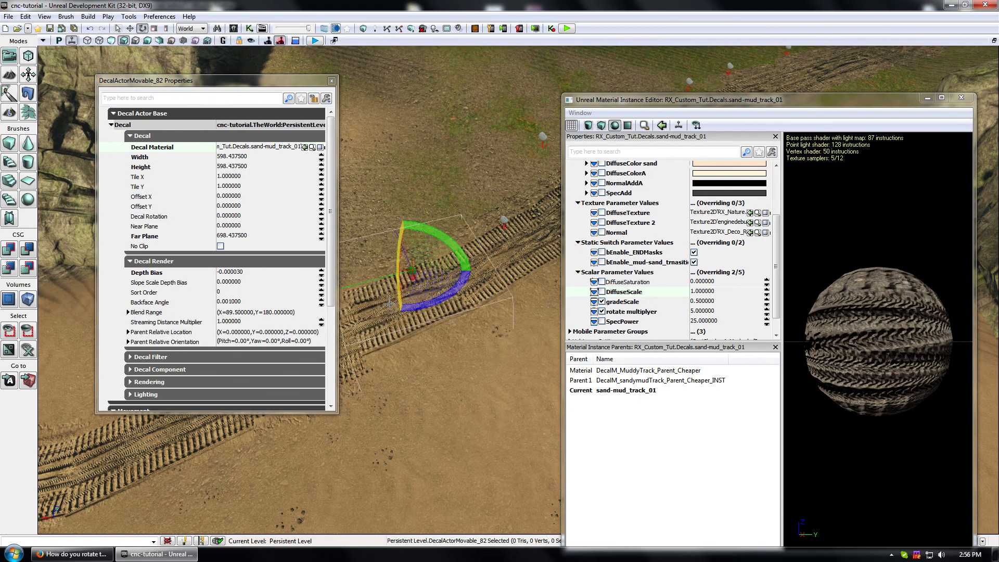
key(space)
key(space)
key(space)
drag(431, 304, 440, 300)
key(space)
key(space)
mouse_move(404, 262)
mouse_down()
mouse_move(391, 274)
mouse_move(400, 263)
mouse_move(415, 275)
mouse_up()
click(375, 208)
click(332, 81)
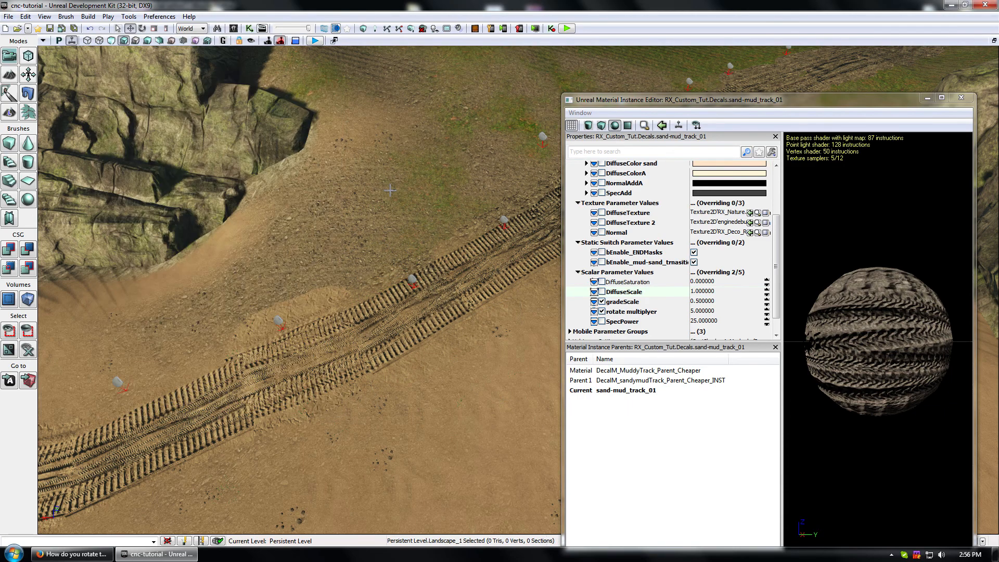
- Select the original transition decal and set 'rotate multiplyer' to 4.6 in sand-mud_track_01
drag(270, 260, 313, 250)
right_drag(313, 250, 477, 270)
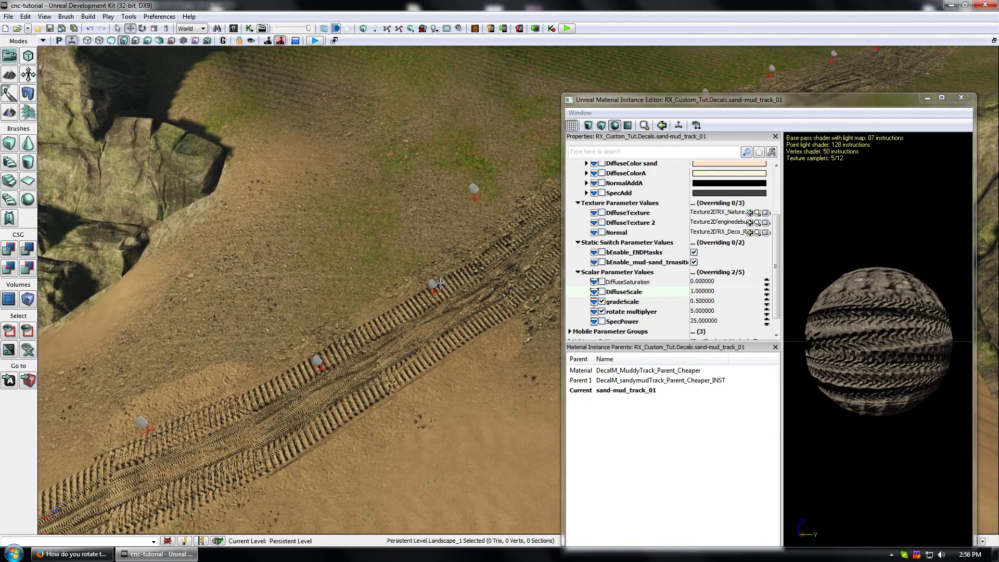
click(432, 284)
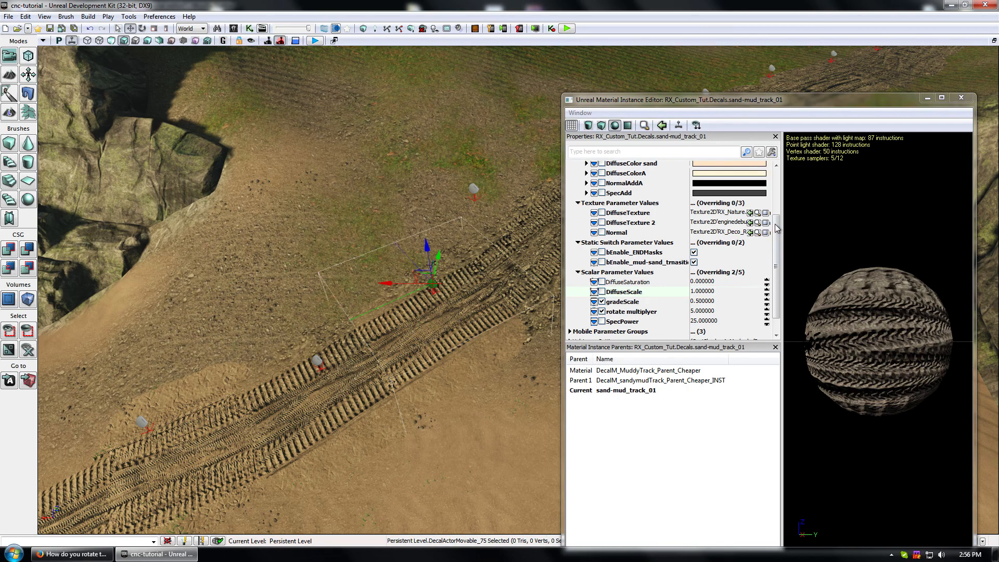
scroll(704, 289, down, 1)
click(707, 292)
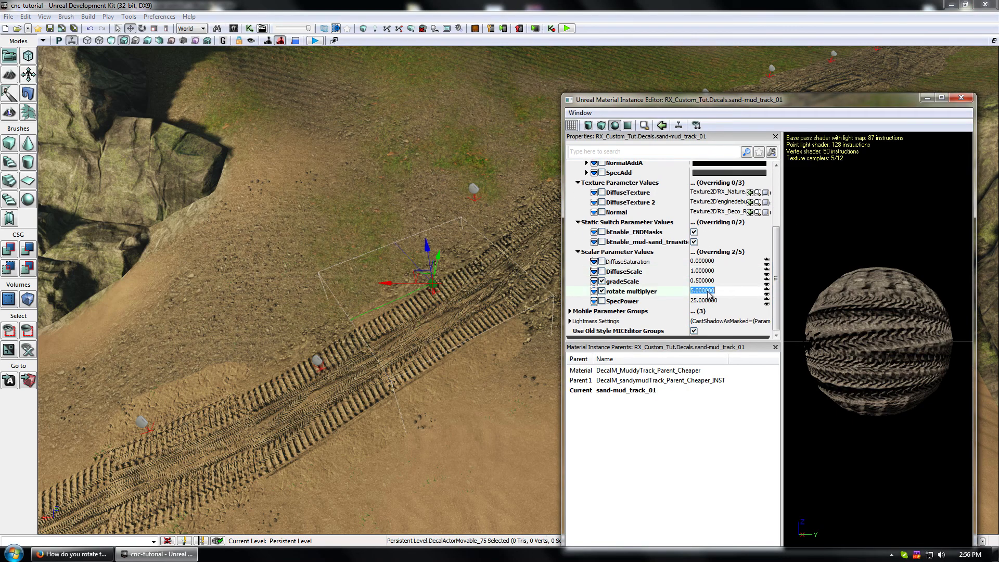
text(4.6)
click(706, 281)
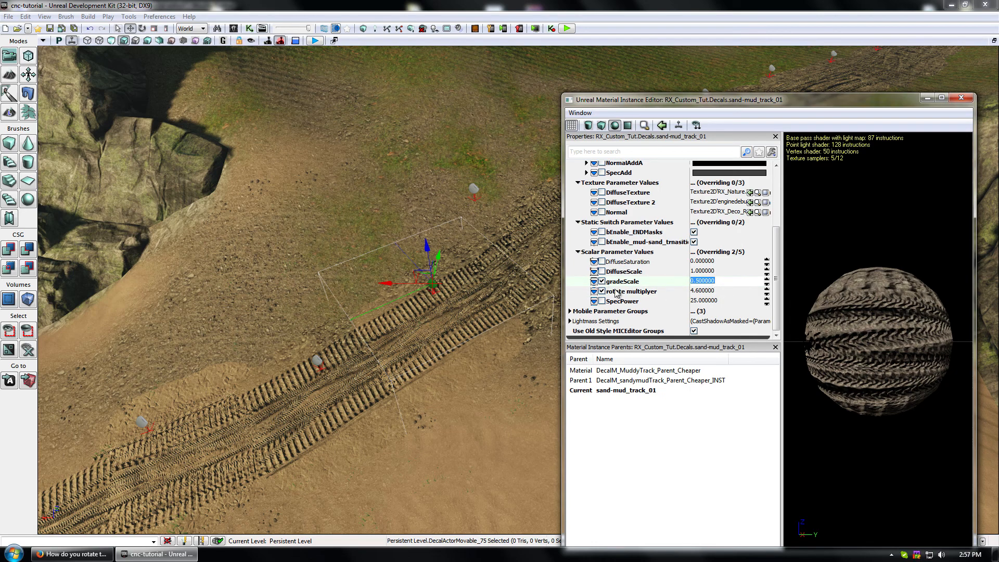
- Set 'rotate multiplyer' to 6 in sand-mud_track_01, keeping its override enabled
click(604, 291)
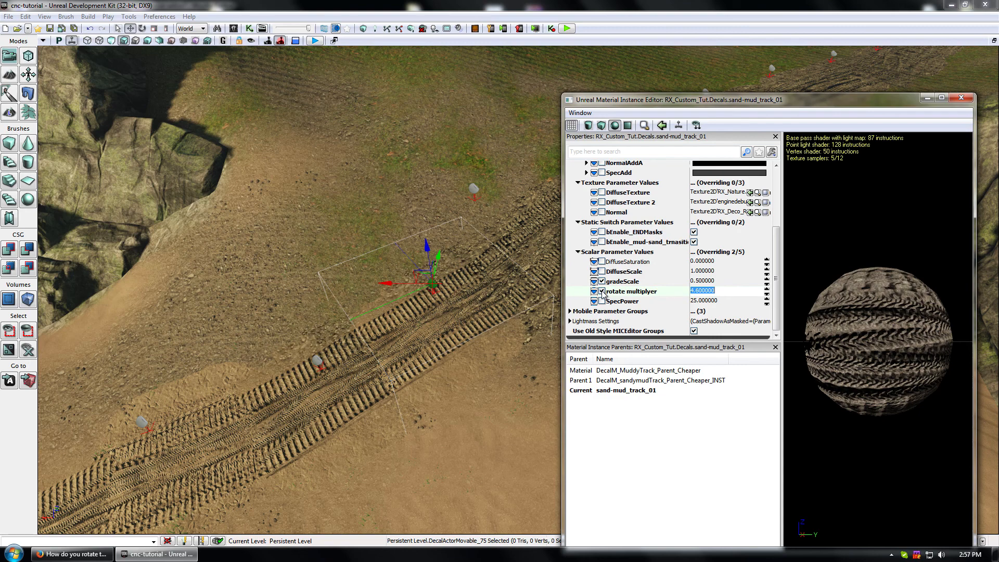
click(697, 291)
click(625, 293)
text(6)
click(702, 301)
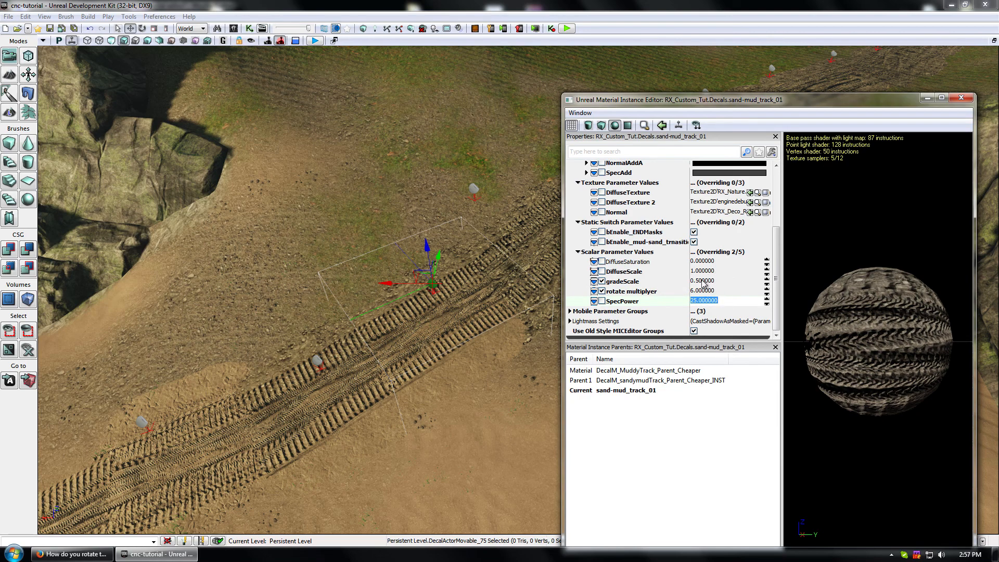
- Try gradeScale values of 0.4 and 0.2 in sand-mud_track_01
click(702, 281)
text(0.)
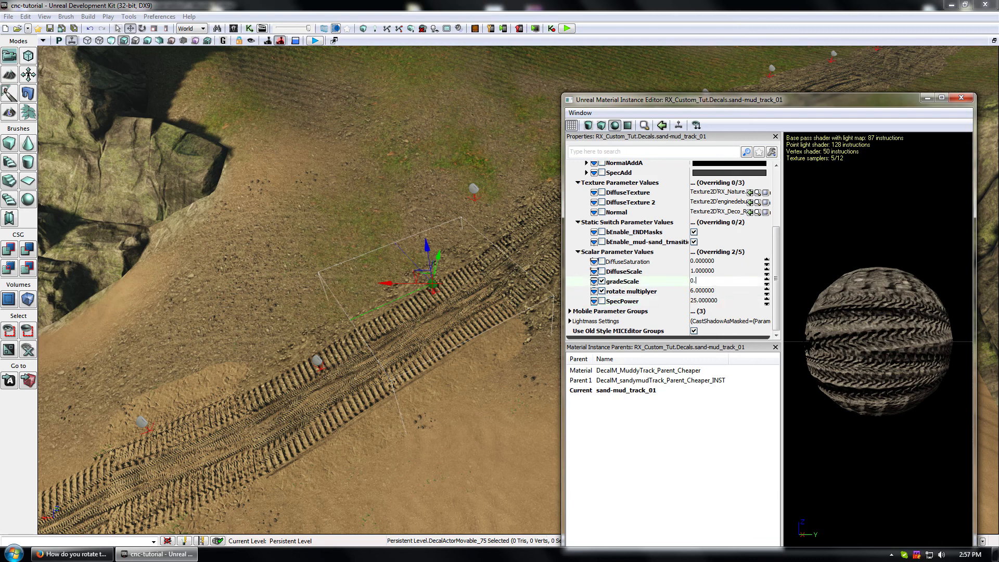
text(4)
click(718, 271)
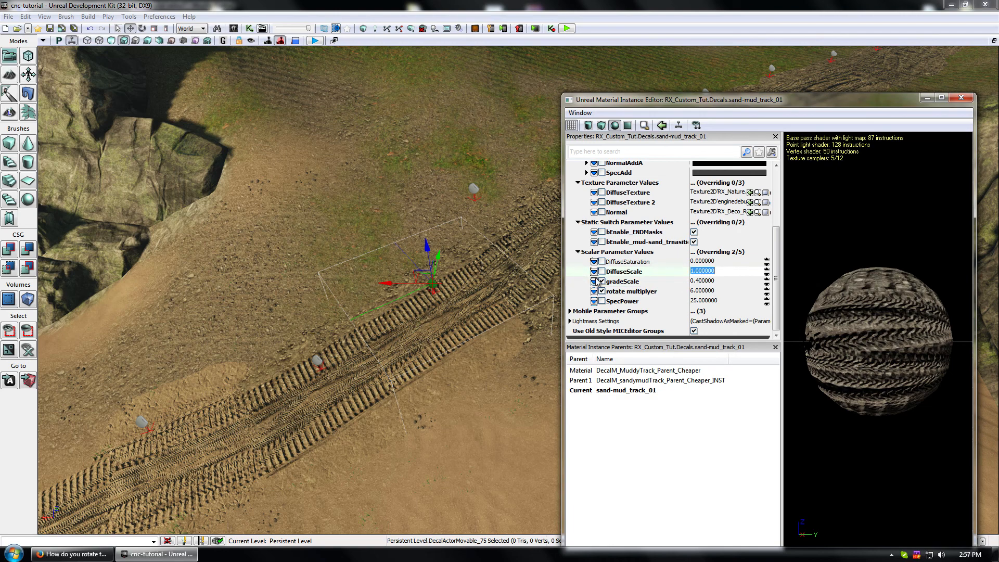
click(606, 282)
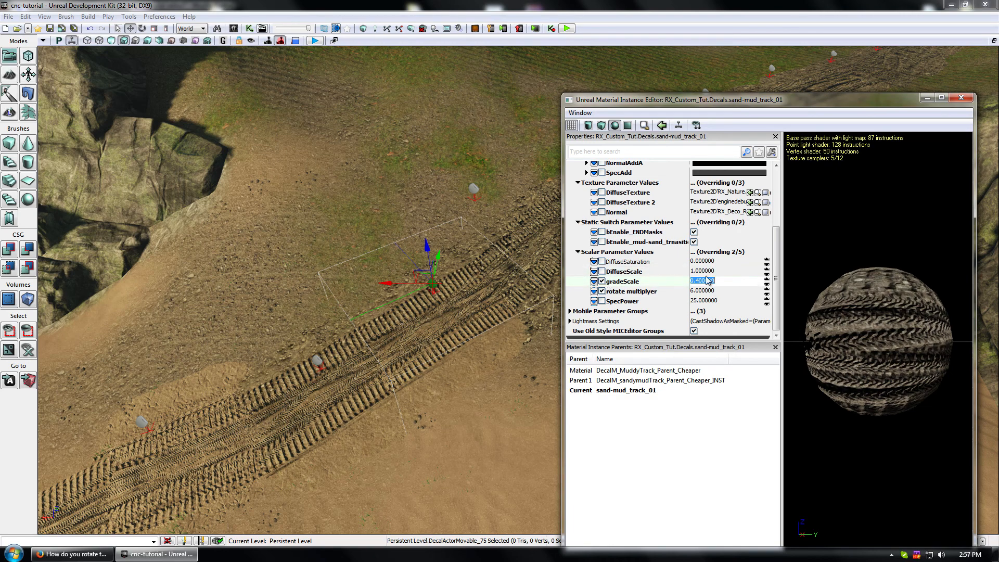
click(697, 282)
click(714, 272)
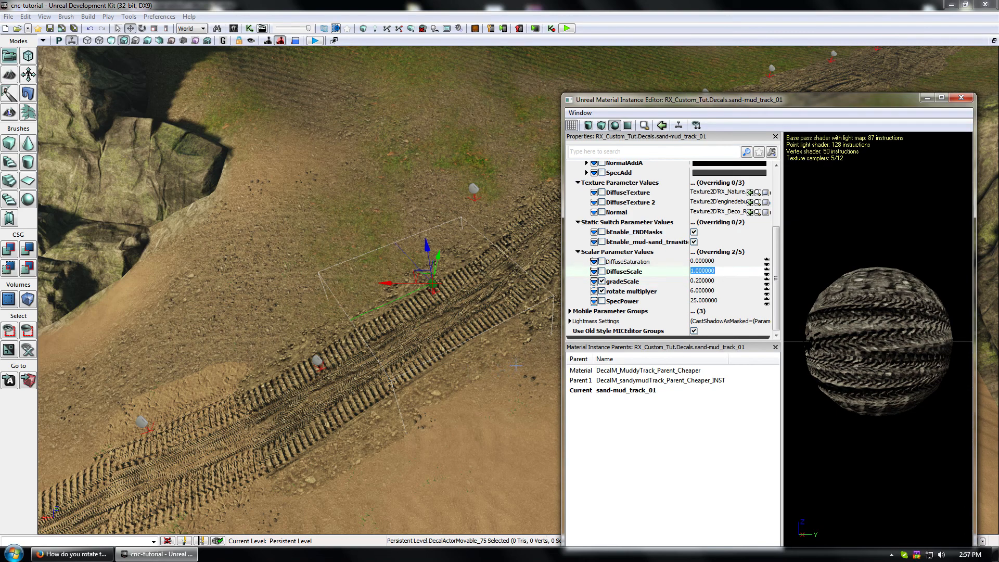
- Set gradeScale to 0.3 in sand-mud_track_01 and inspect the sand-to-mud blend along the track
click(702, 281)
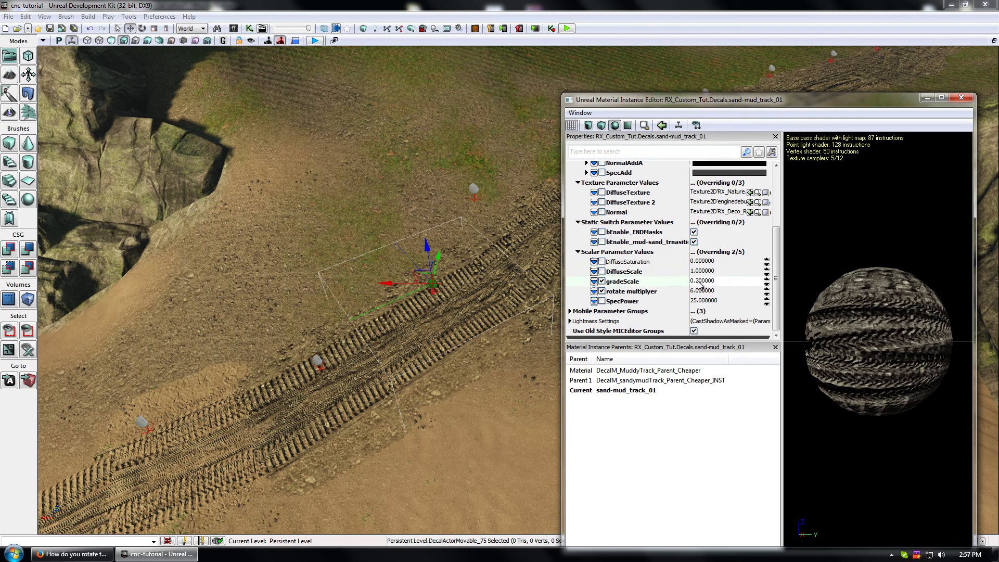
click(710, 272)
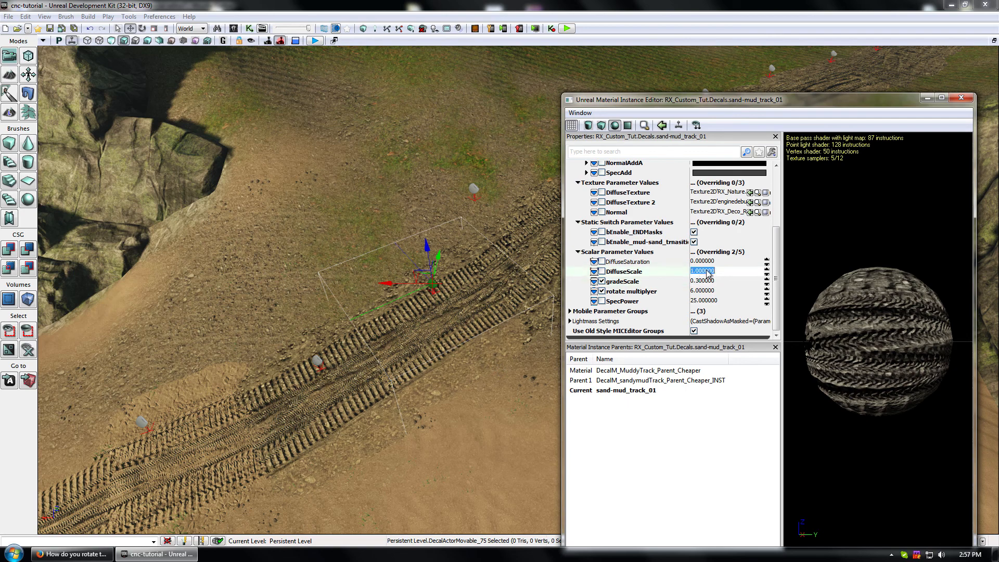
right_drag(511, 313, 546, 315)
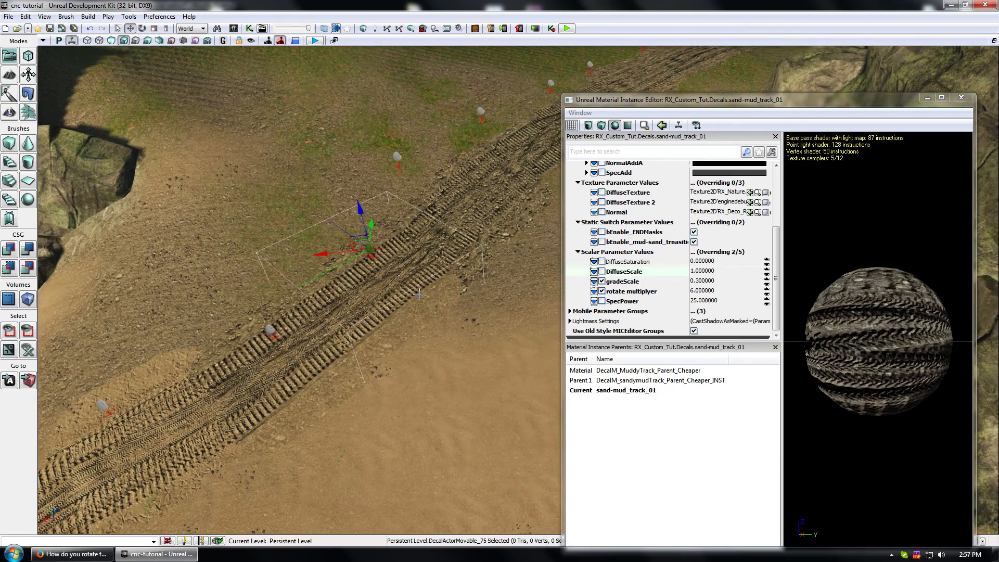
drag(479, 300, 452, 303)
drag(152, 358, 158, 406)
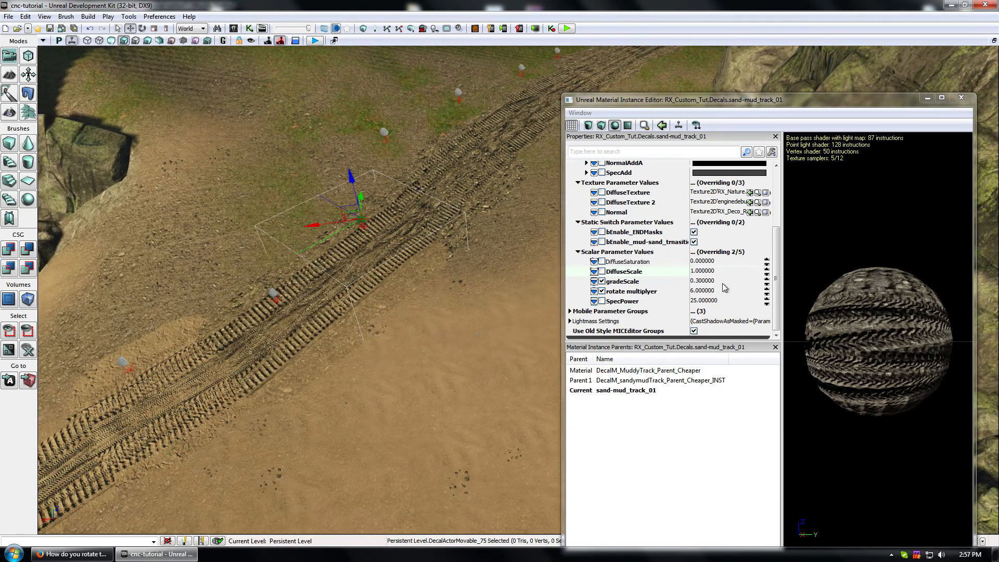
click(700, 283)
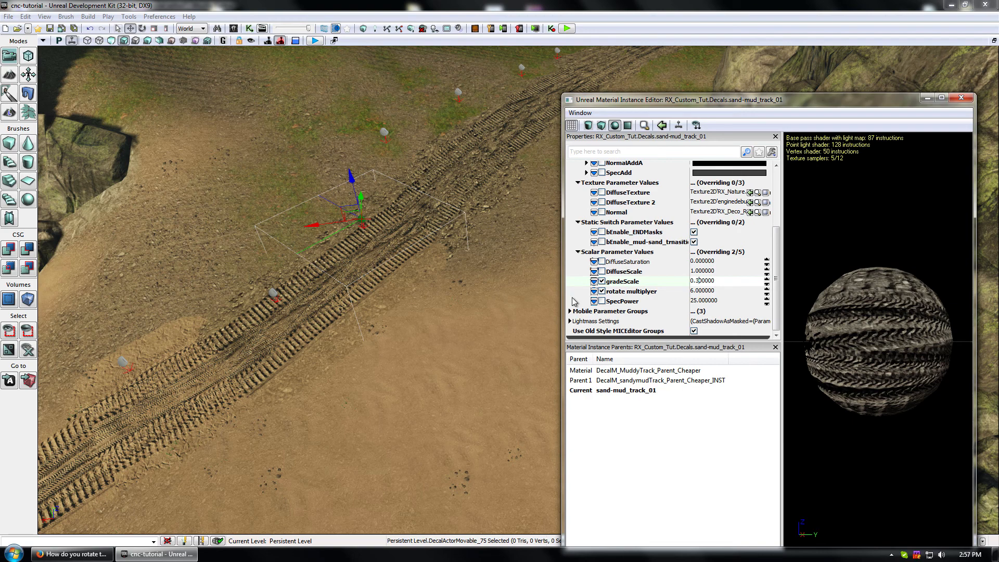
- Find the neighbouring decal's material in the Content Browser and copy sand-mud_track_01 as sand-mud_track_02 in package RX_Custom_Tut, grouping Decals
double_click(272, 294)
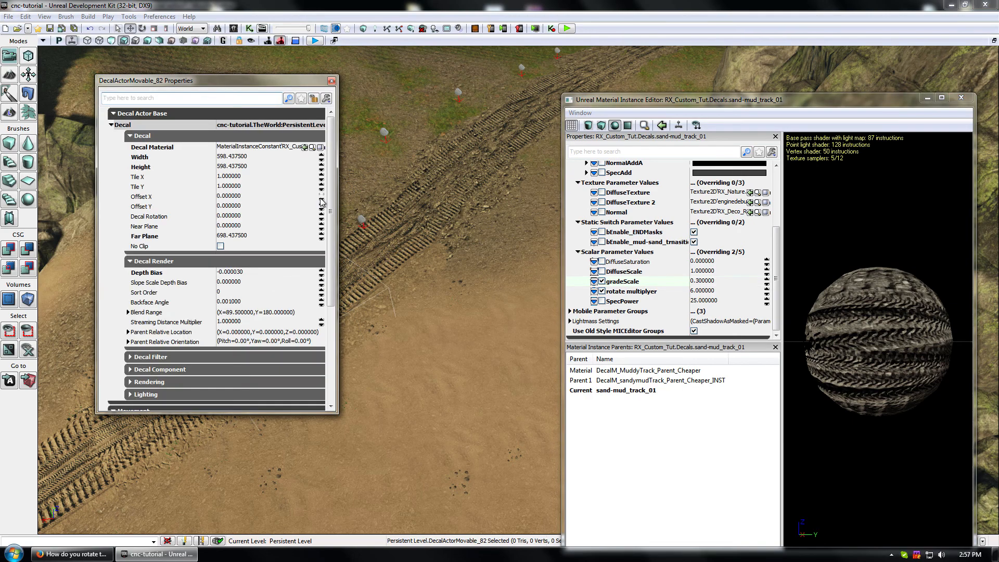
click(318, 150)
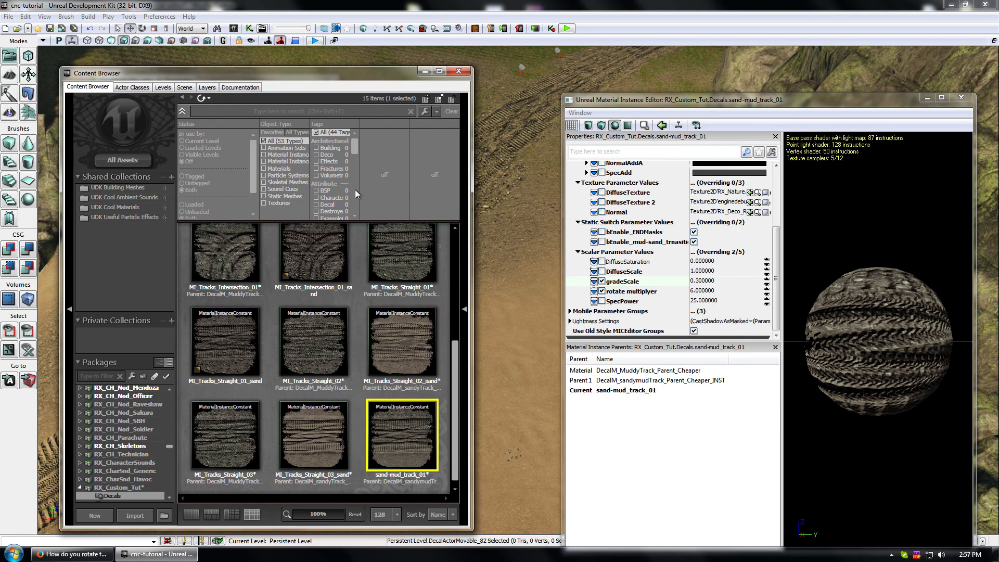
right_click(402, 432)
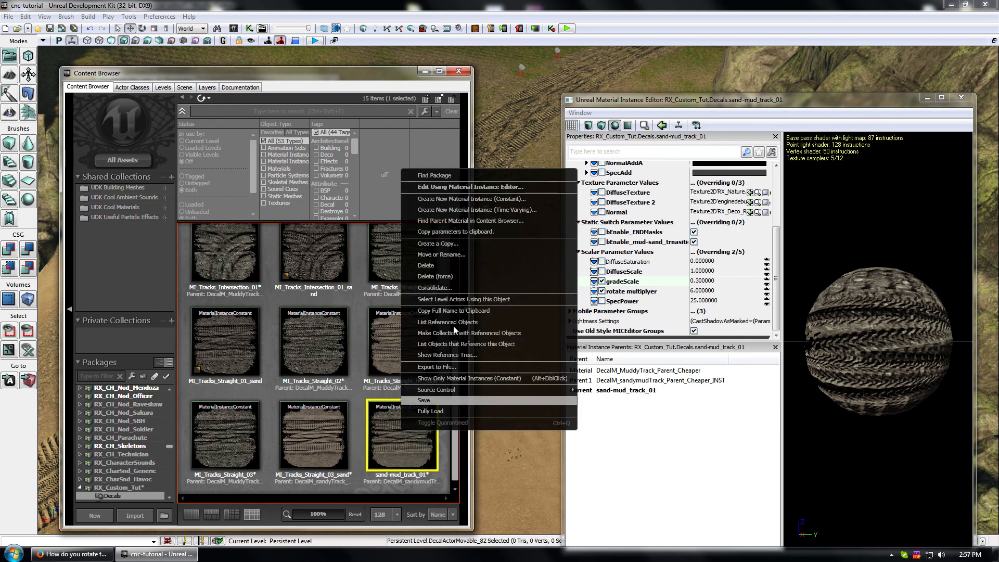
click(481, 243)
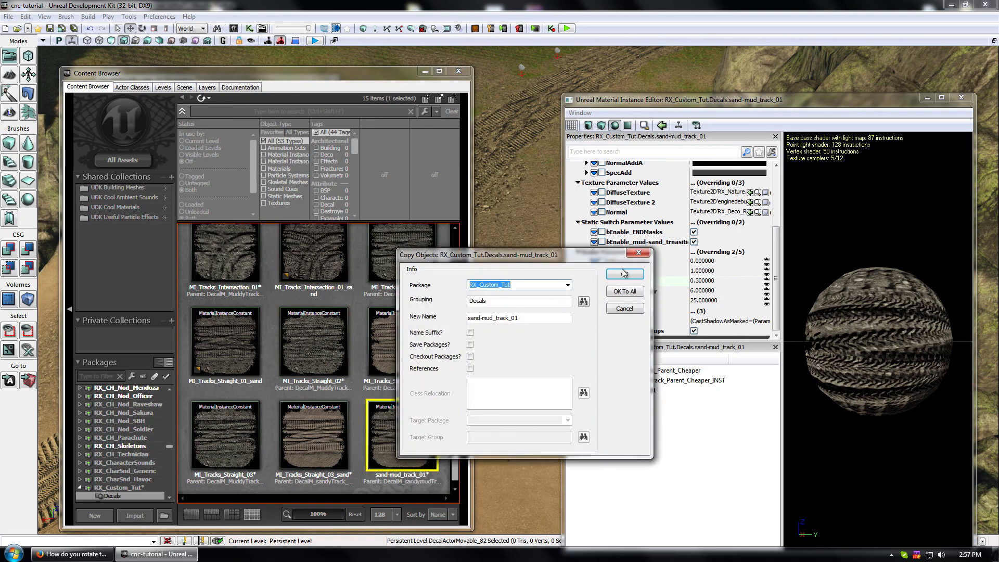
click(527, 319)
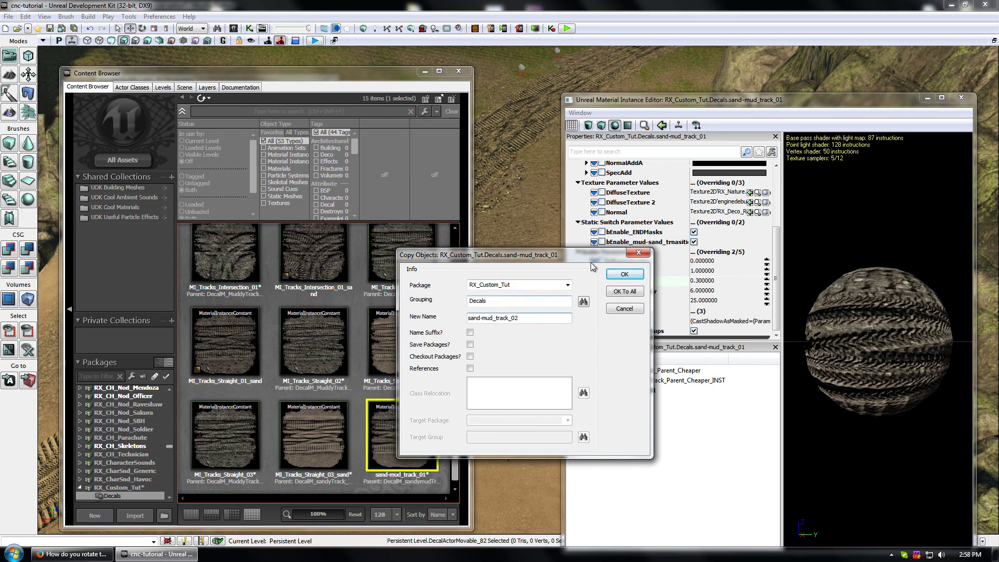
click(625, 275)
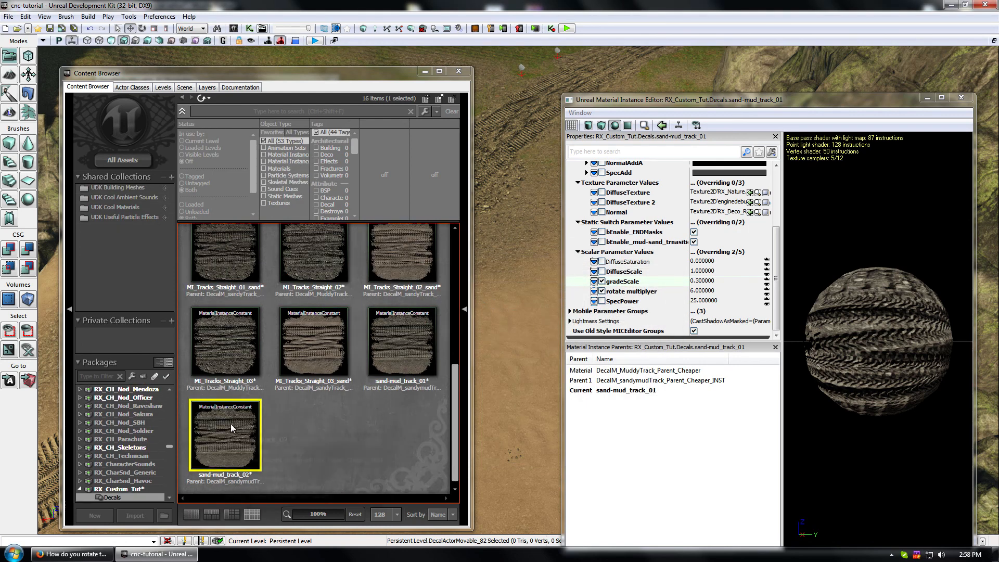
- Open sand-mud_track_02 in the Material Instance Editor and assign it as the neighbouring decal's Decal Material
double_click(225, 434)
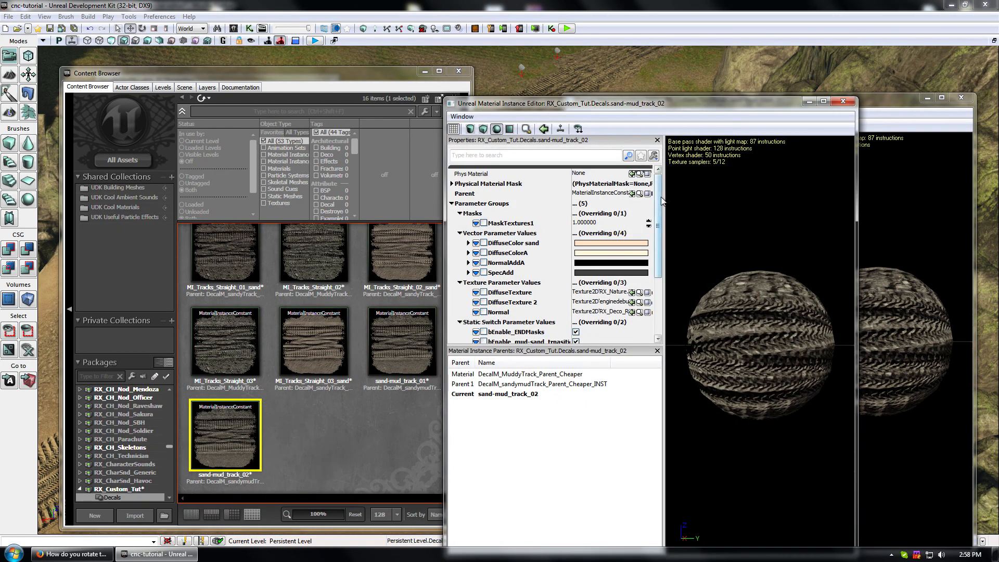
click(424, 71)
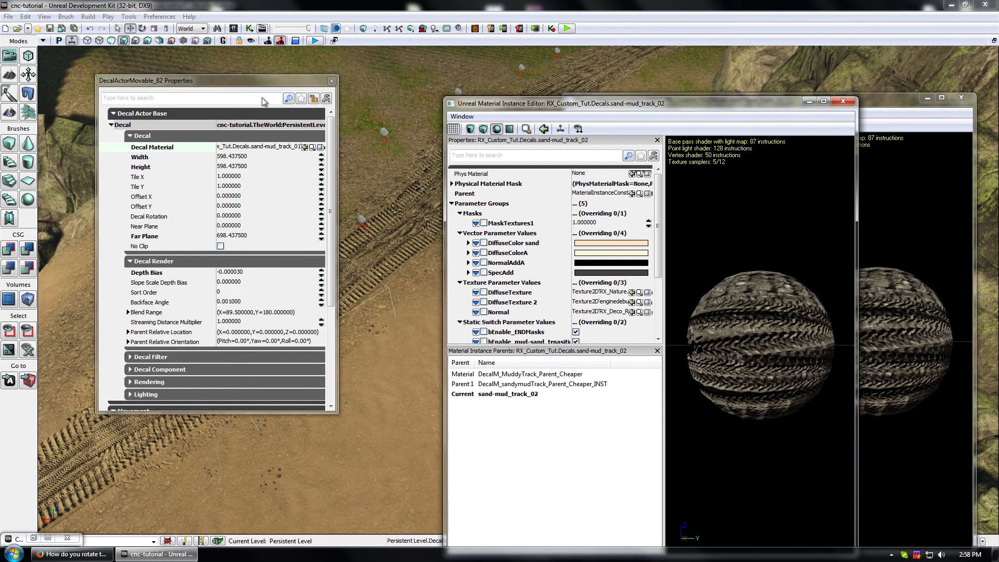
click(331, 81)
double_click(270, 290)
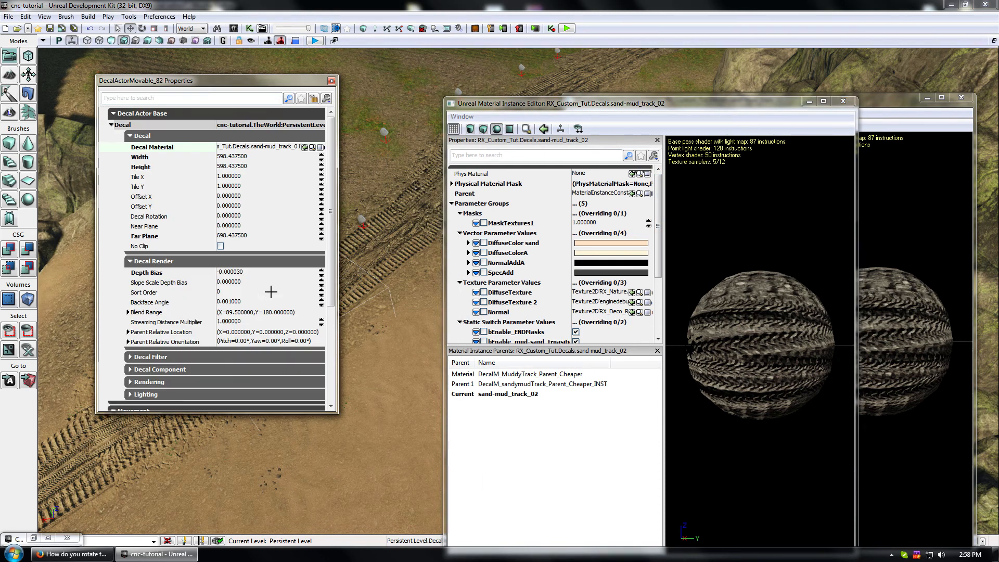
click(304, 148)
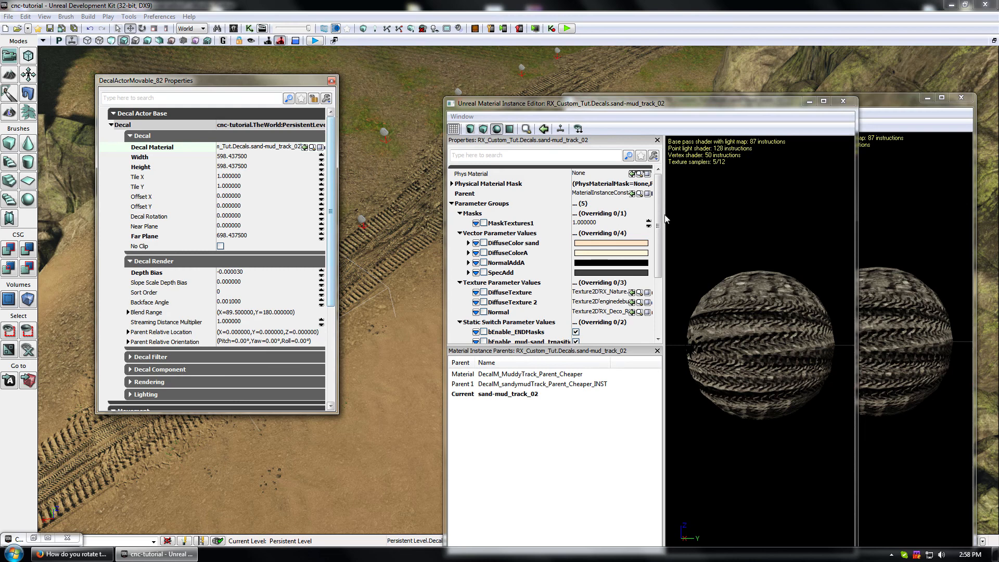
drag(775, 108, 820, 115)
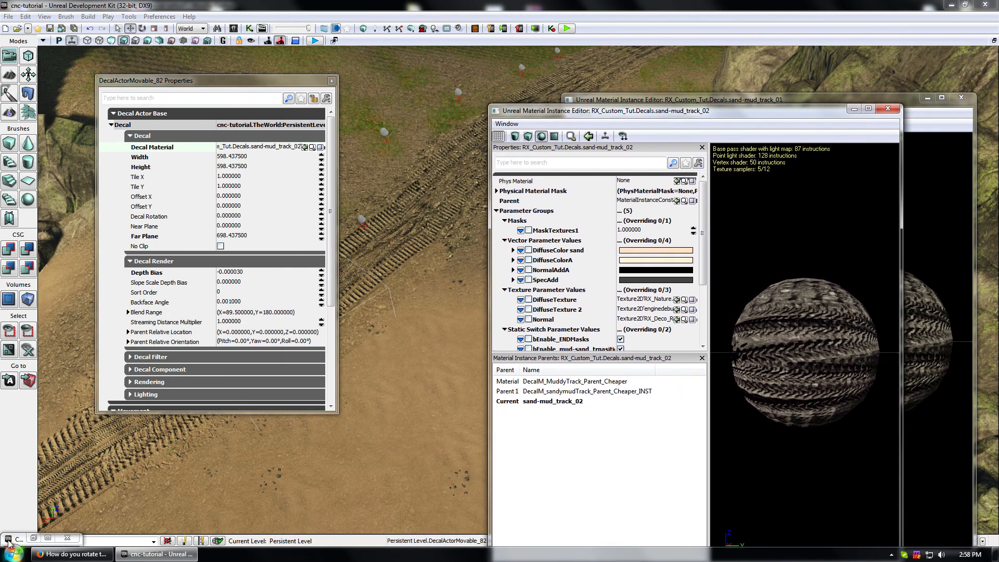
- Check the track material instances in the Content Browser and override the bEnable_ENDMasks static switch in sand-mud_track_02
click(32, 538)
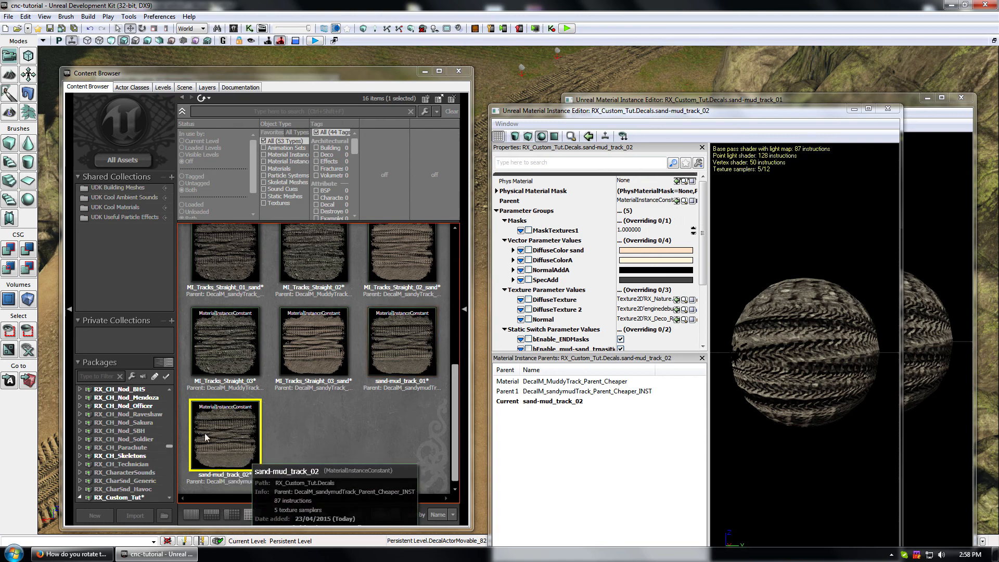
drag(451, 408, 460, 269)
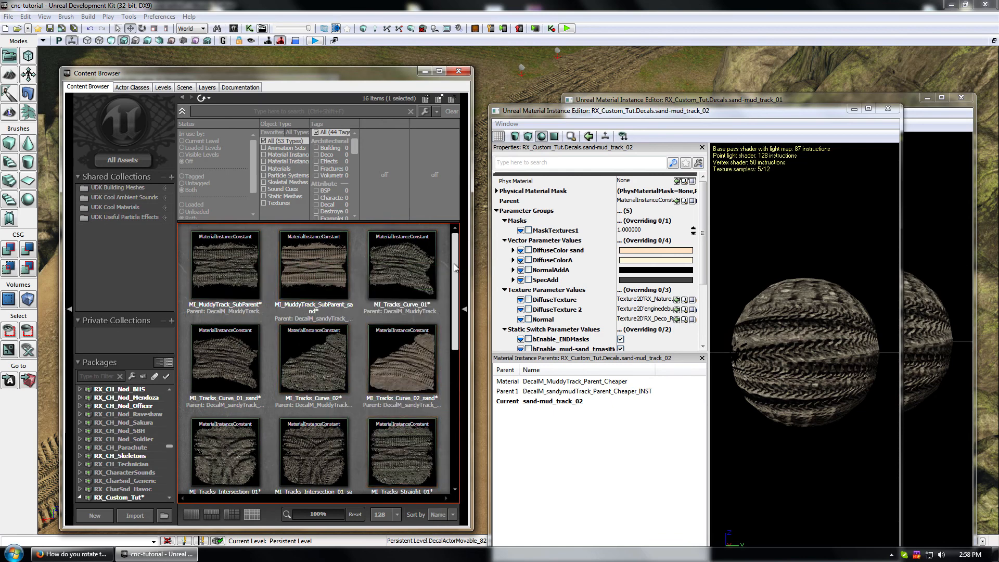
drag(454, 268, 453, 358)
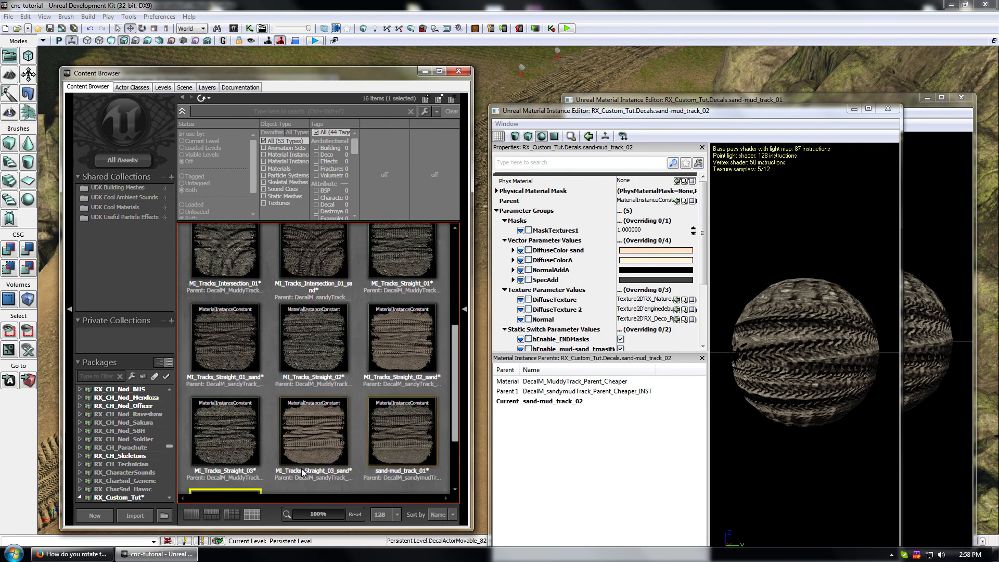
drag(703, 234, 702, 295)
click(528, 244)
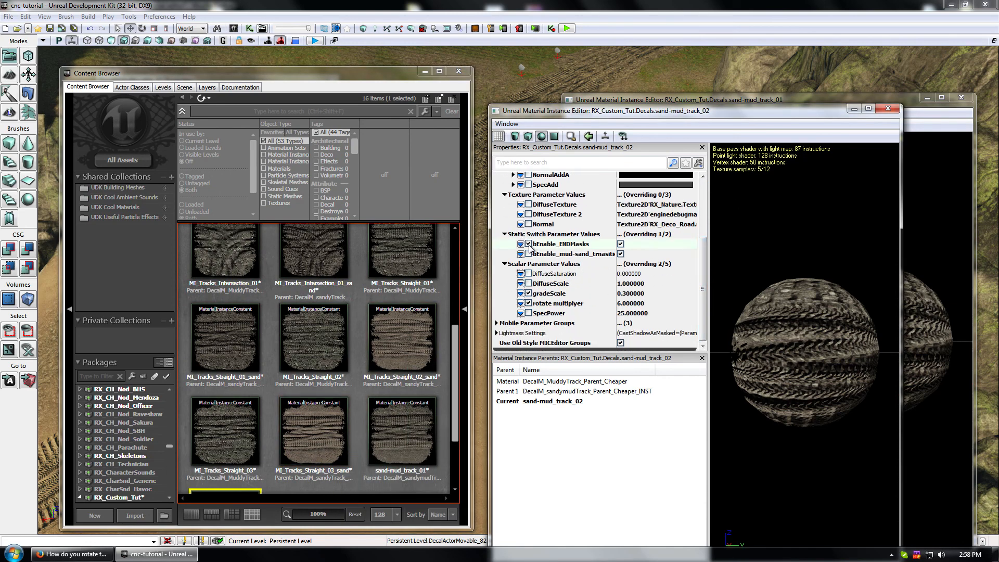
click(458, 70)
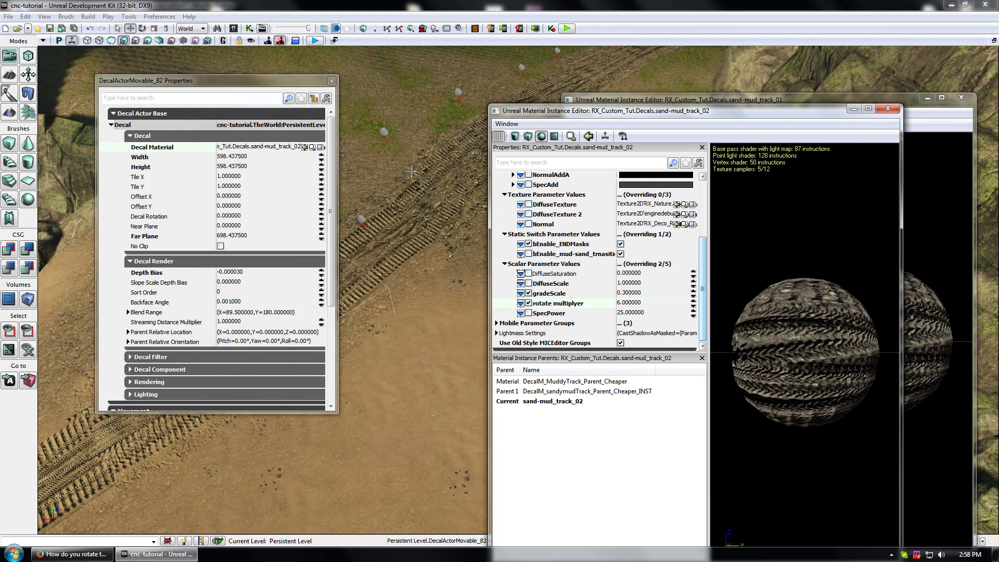
click(332, 82)
right_drag(333, 119, 306, 129)
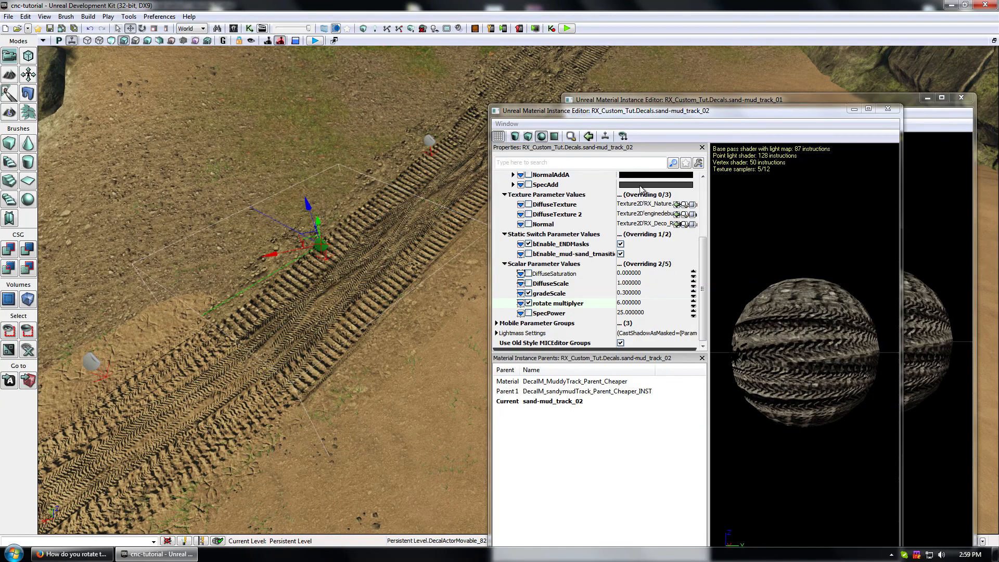
- Turn off the bEnable_ENDMasks value in sand-mud_track_02, keeping the gradeScale override enabled
click(701, 283)
click(528, 292)
click(529, 293)
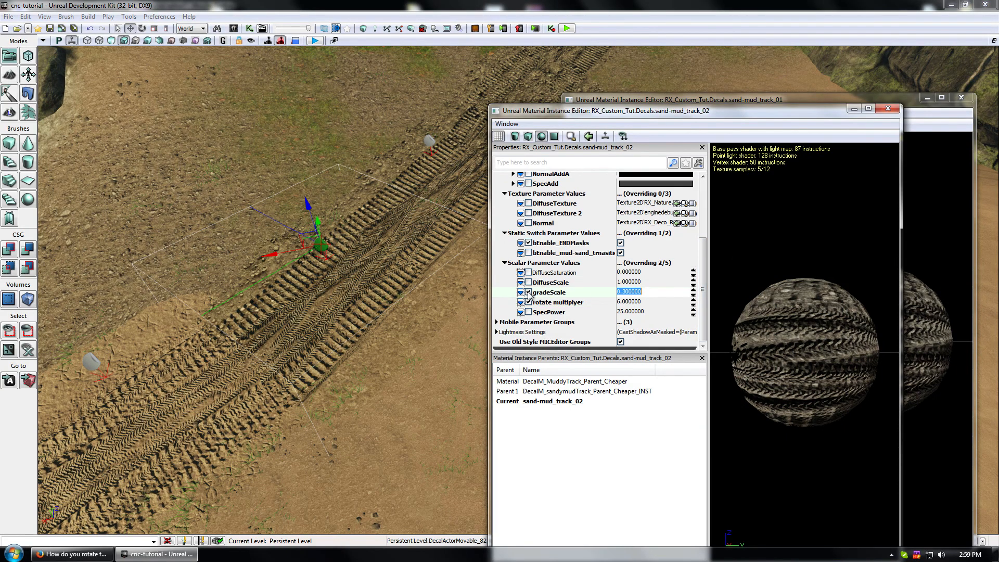
mouse_move(704, 265)
mouse_down()
mouse_move(705, 247)
mouse_move(704, 259)
mouse_up()
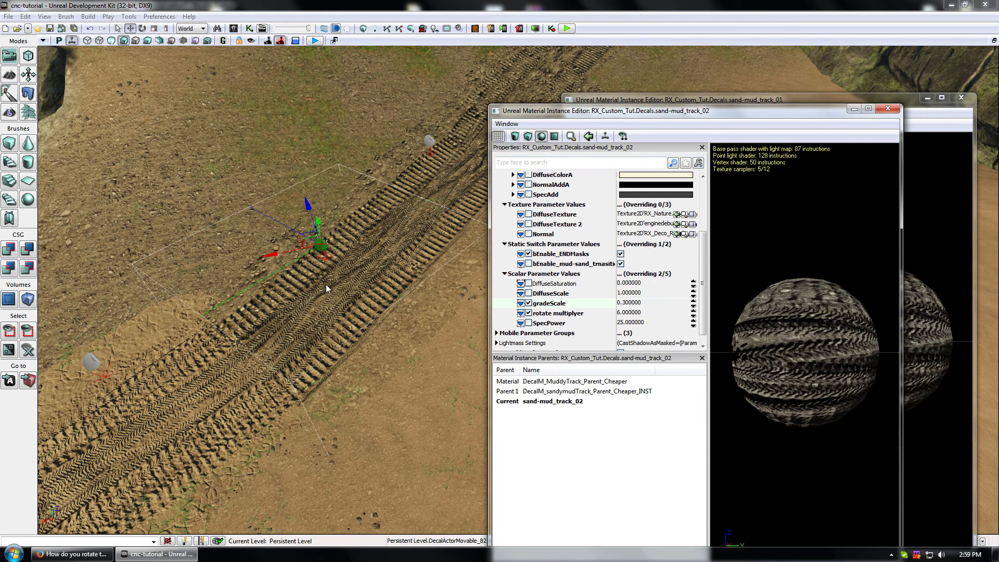
click(245, 262)
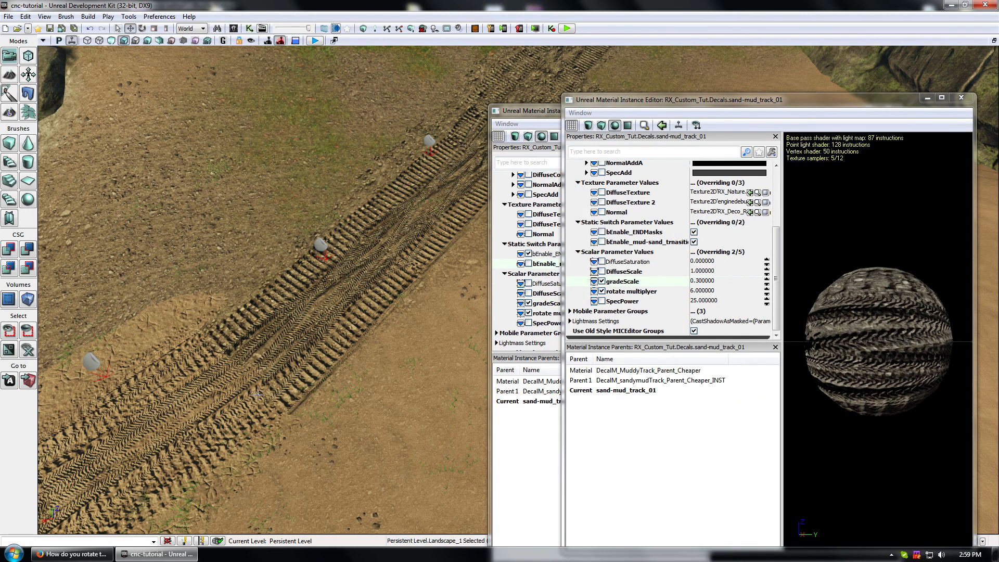
- Close both material instance editors and reopen sand-mud_track_02 from the Decal Material of the transition decal
right_drag(347, 214, 364, 245)
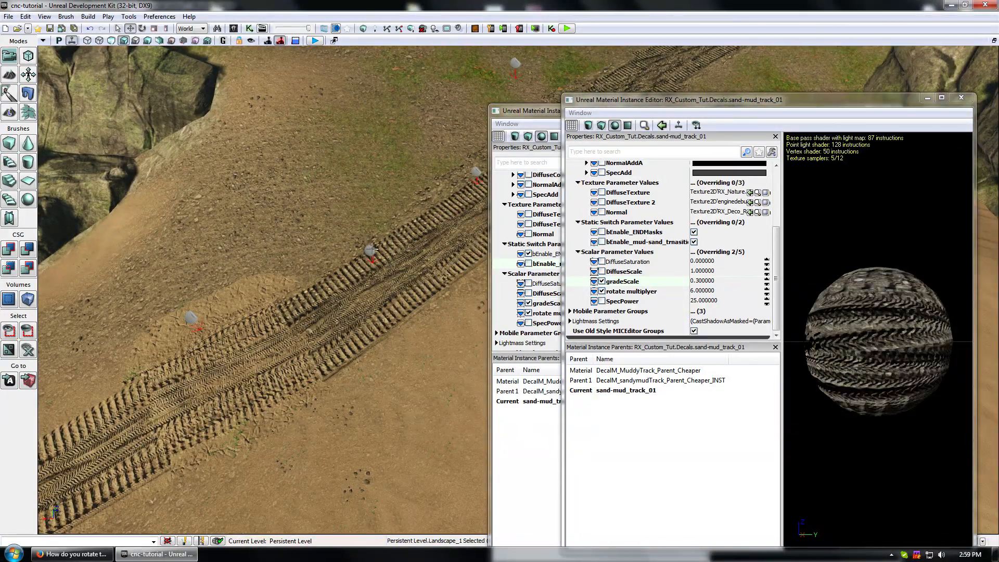
click(371, 250)
click(961, 97)
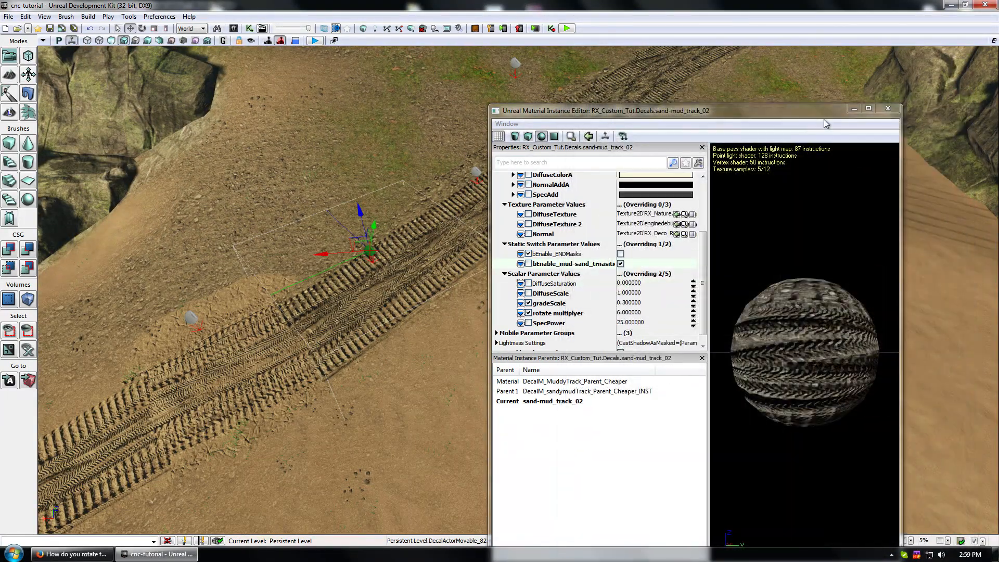
click(887, 109)
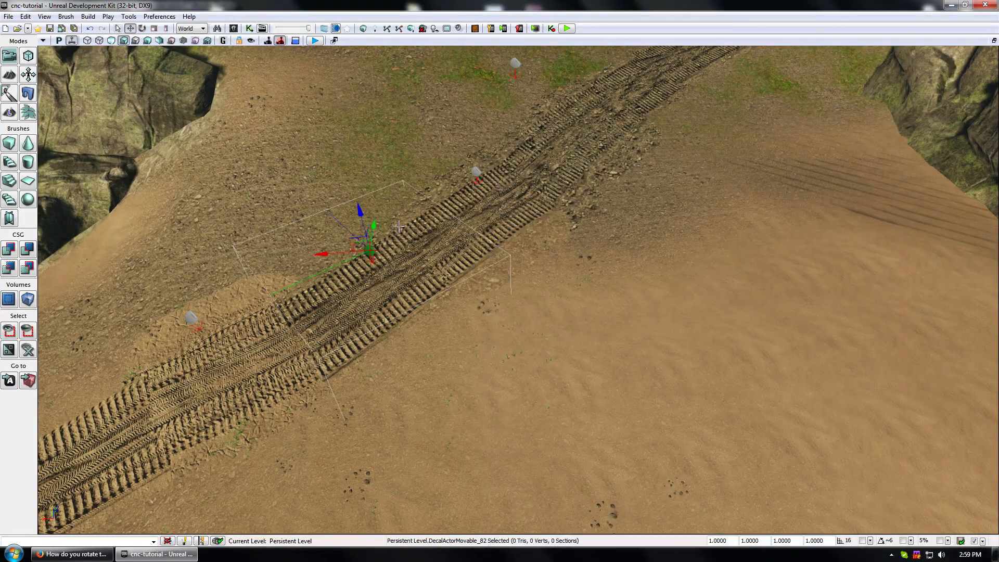
double_click(341, 250)
click(312, 147)
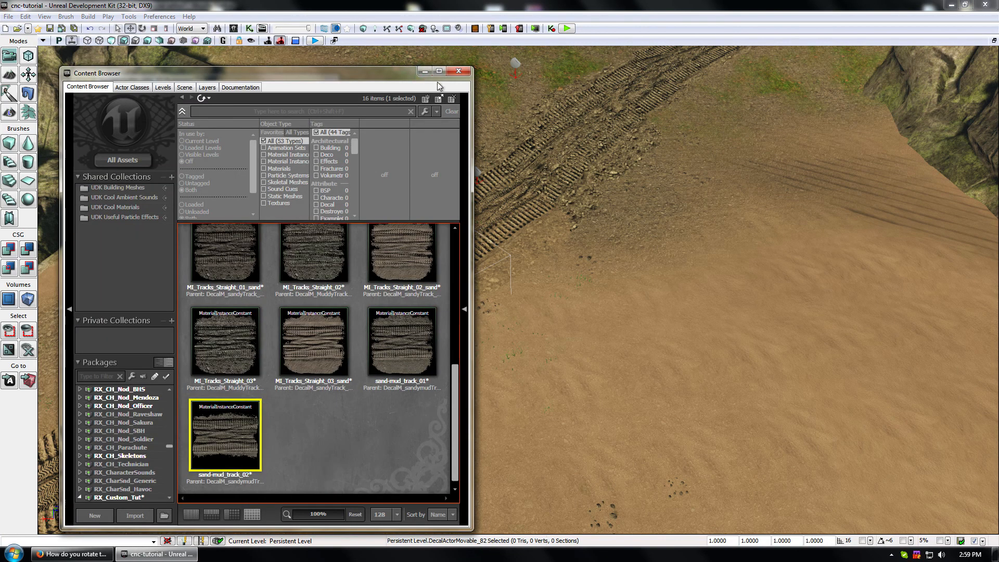
double_click(213, 469)
click(458, 70)
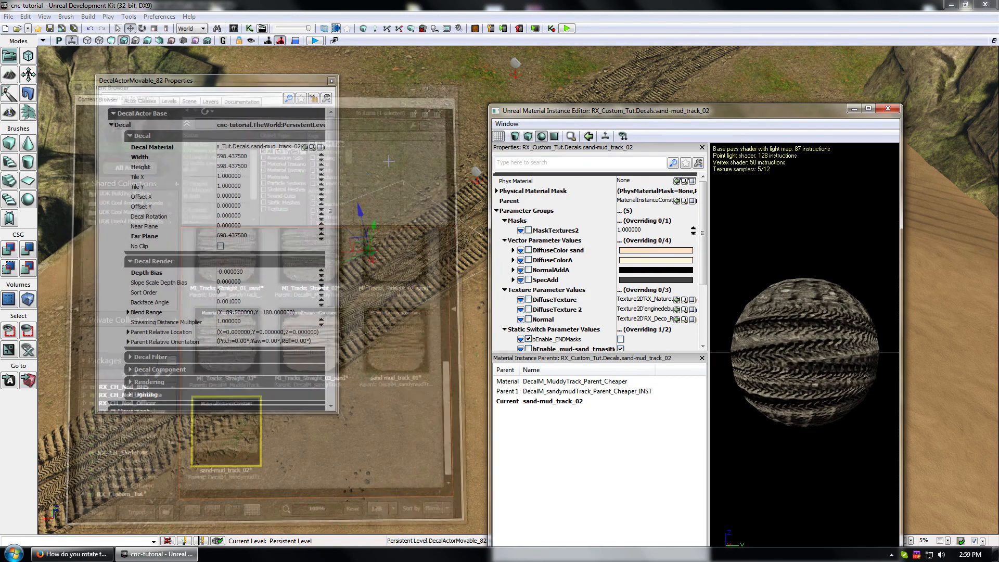
click(336, 78)
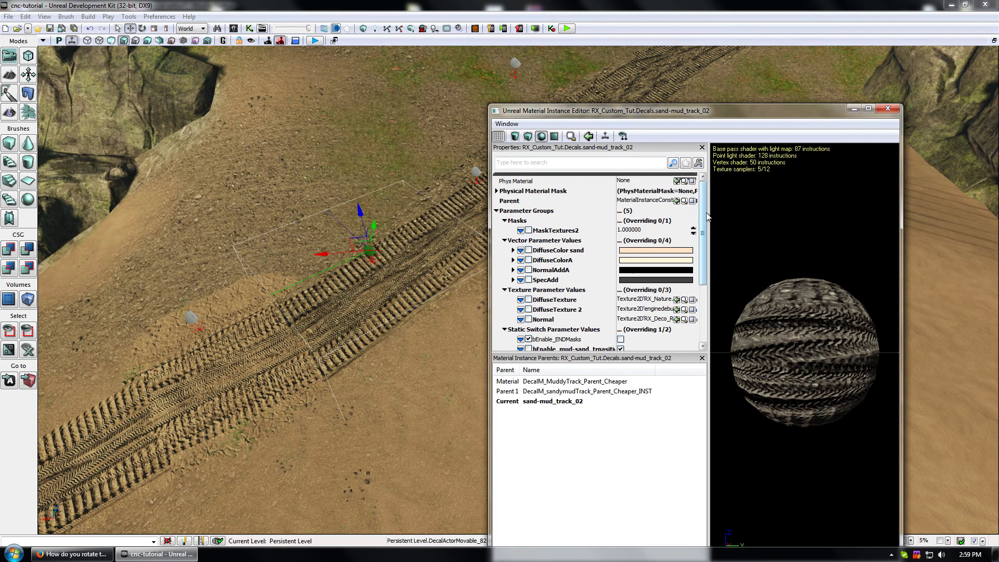
- Set gradeScale to 0.5 in sand-mud_track_02 and inspect the blend along the track
drag(704, 212, 703, 274)
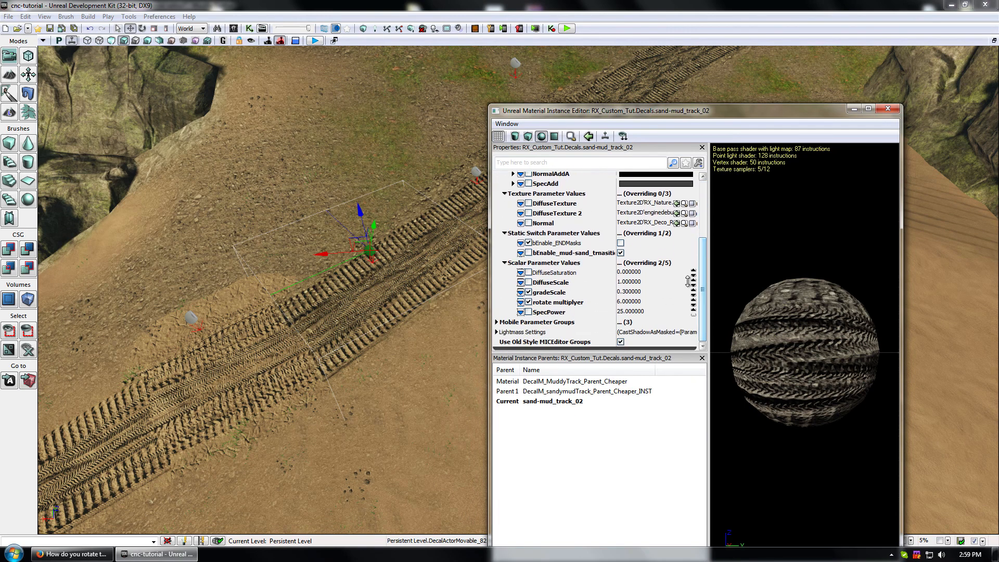
click(528, 293)
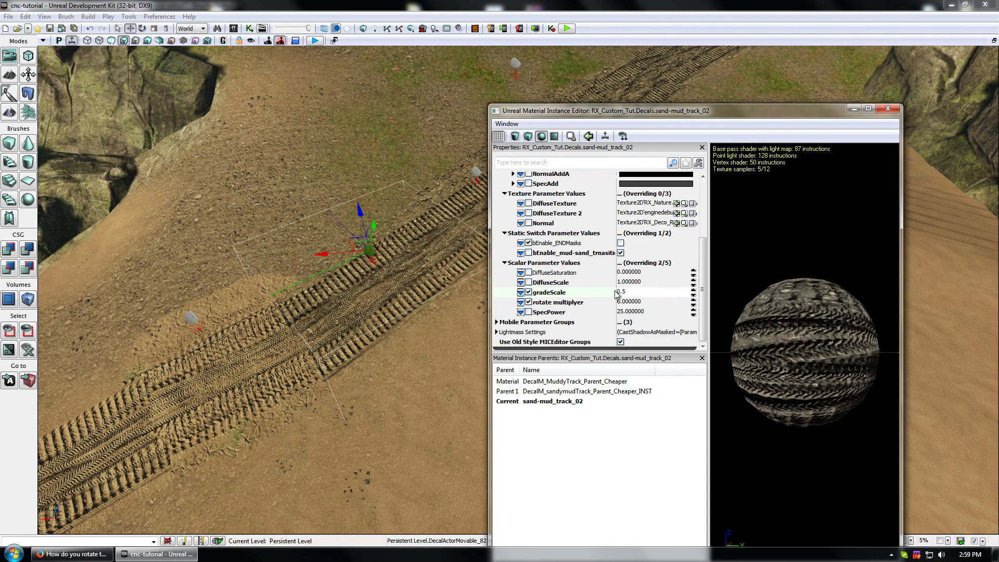
click(629, 282)
drag(382, 321, 503, 422)
click(397, 362)
right_drag(397, 362, 309, 191)
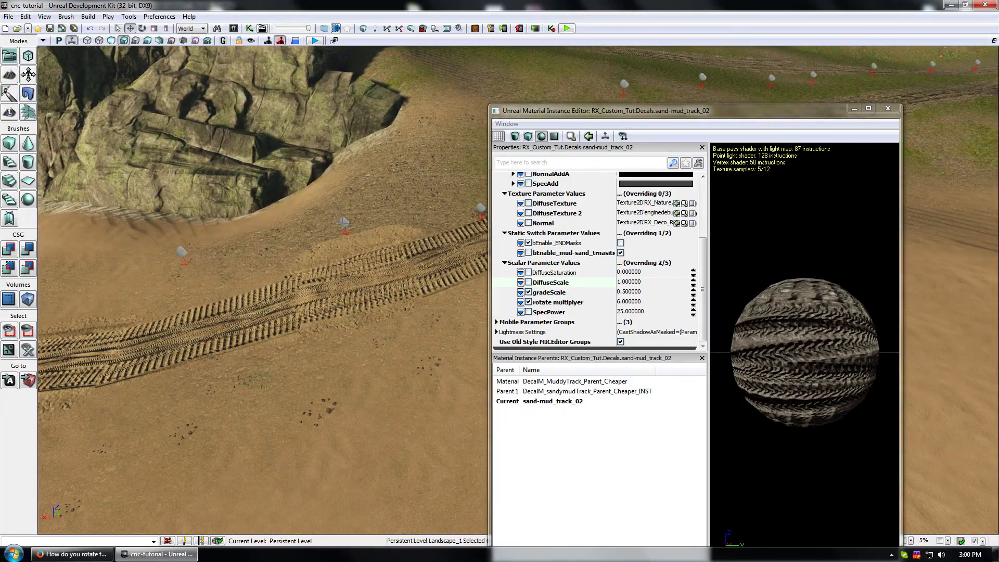
- Select the adjoining decal on the sand side, check the Parent of sand-mud_track_02, and close its editor
click(344, 222)
scroll(698, 277, up, 4)
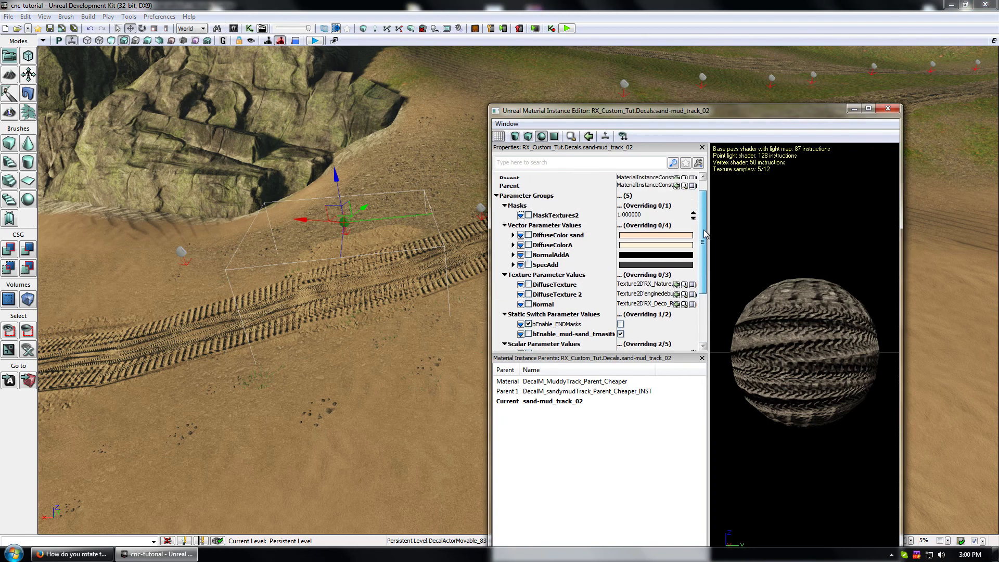
click(660, 202)
right_click(659, 203)
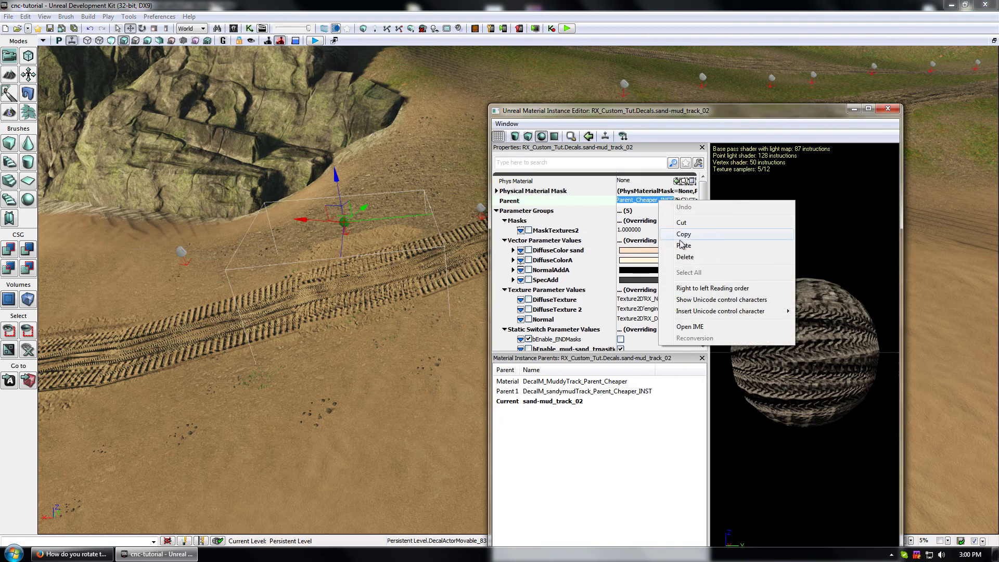
click(645, 109)
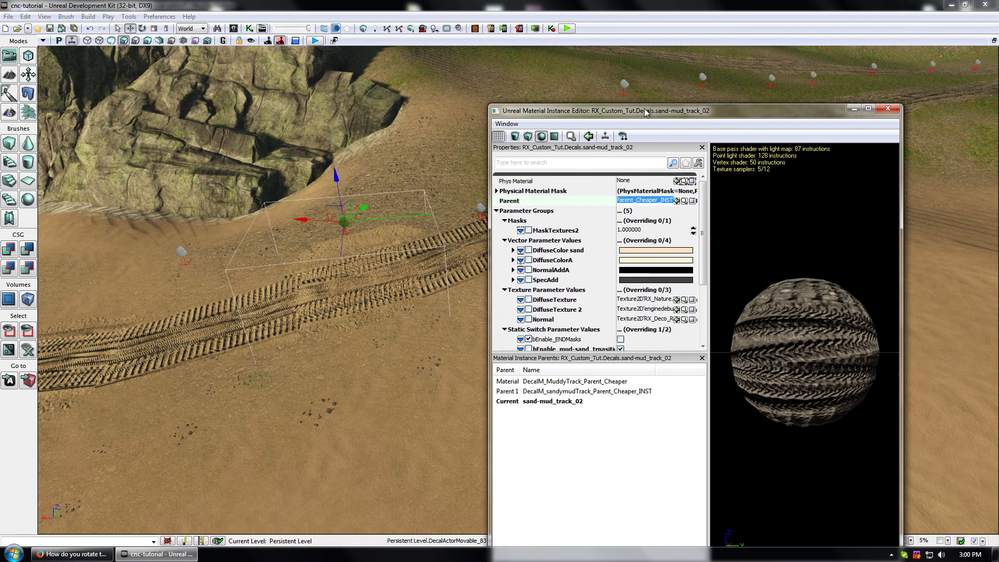
click(888, 108)
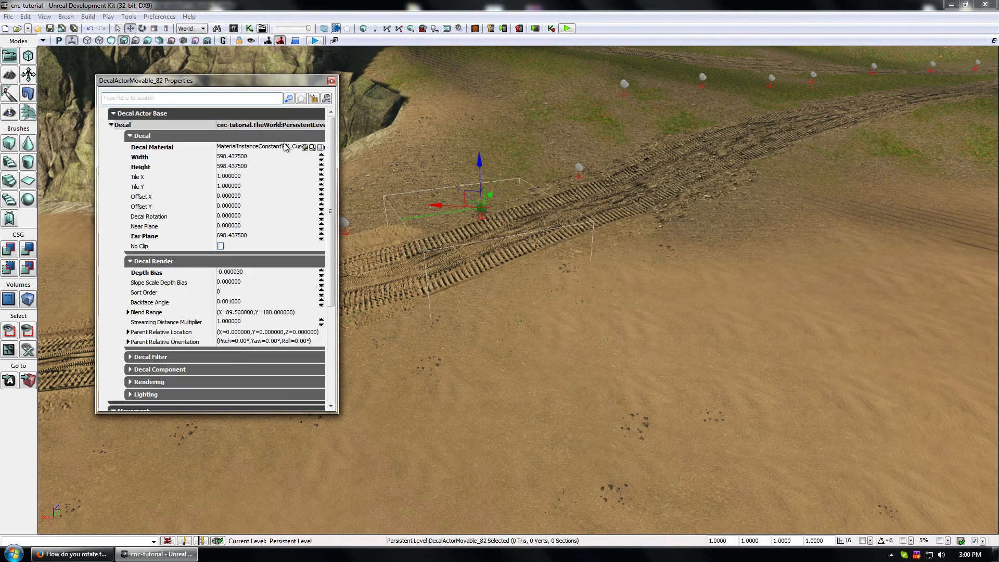
- Locate sand-mud_track_02 in the Content Browser and try it as the adjoining sand-side decal's Decal Material
click(287, 147)
click(314, 150)
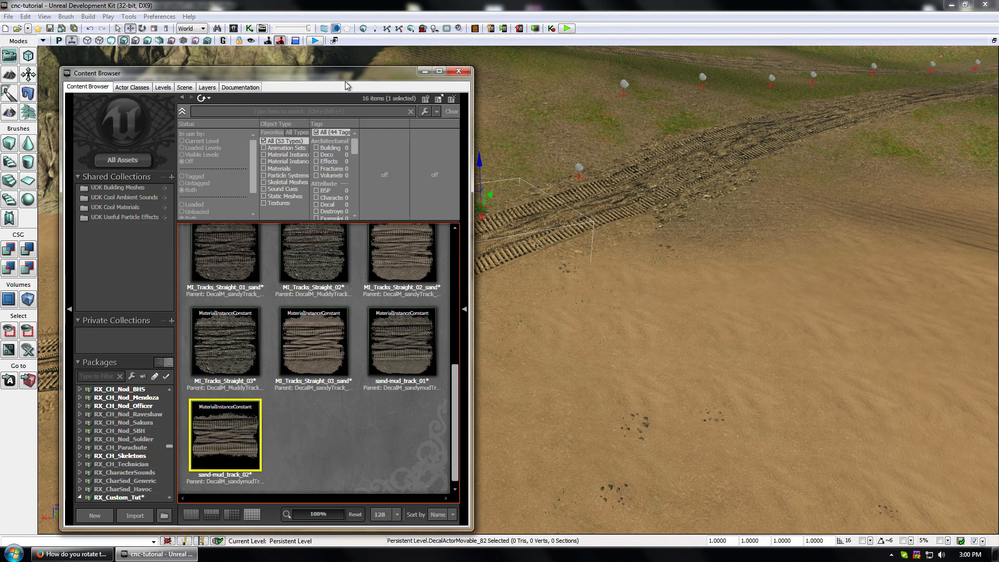
click(439, 71)
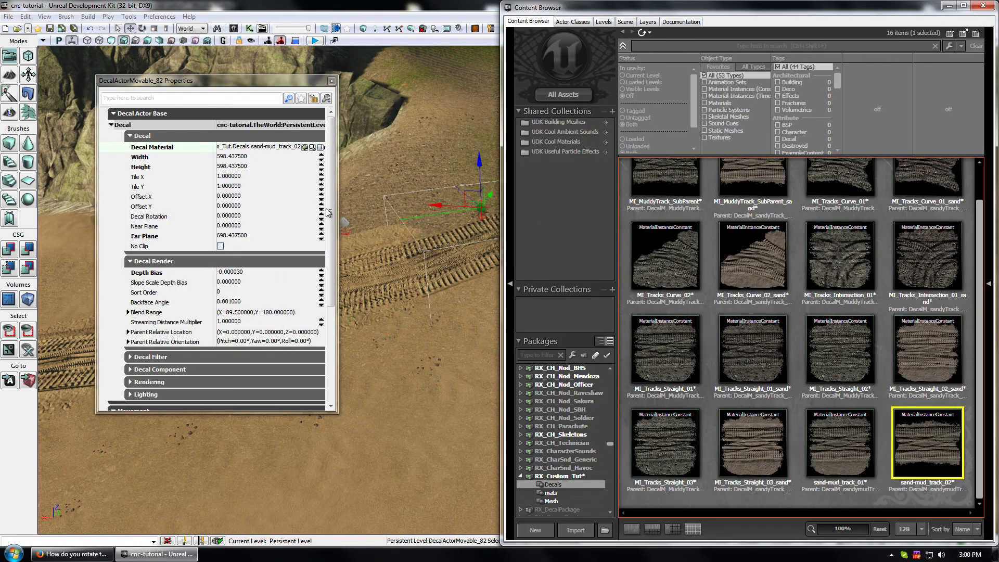
click(359, 219)
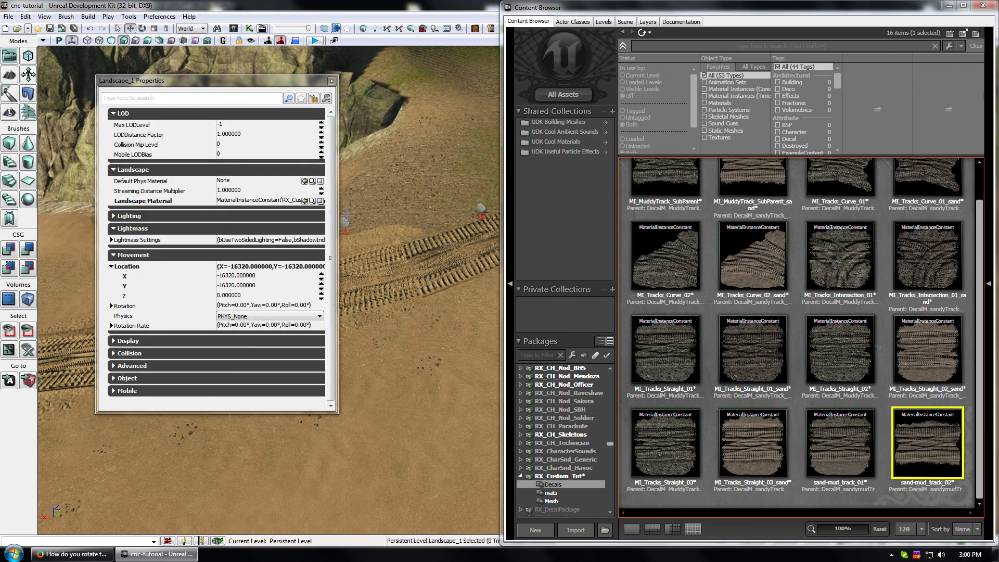
click(343, 223)
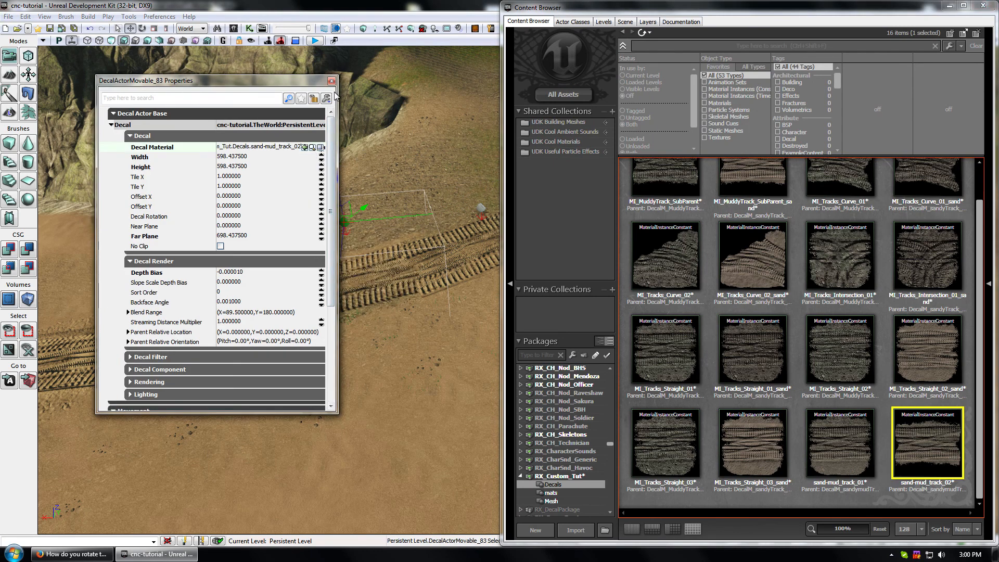
click(331, 82)
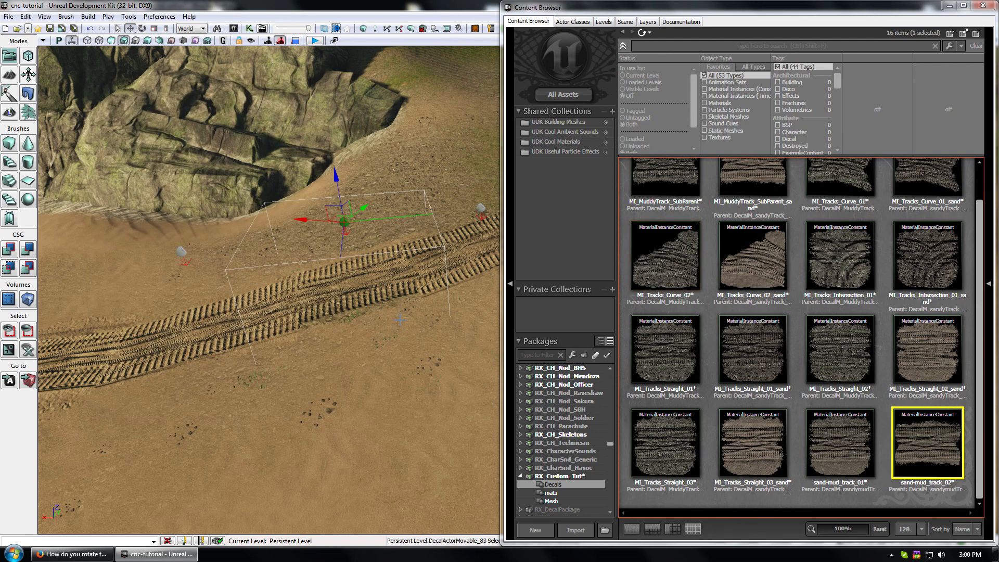
- Find sand-mud_track_01 through the mud-side decal's properties and assign it as the sand-side decal's Decal Material
middle_drag(399, 319, 414, 232)
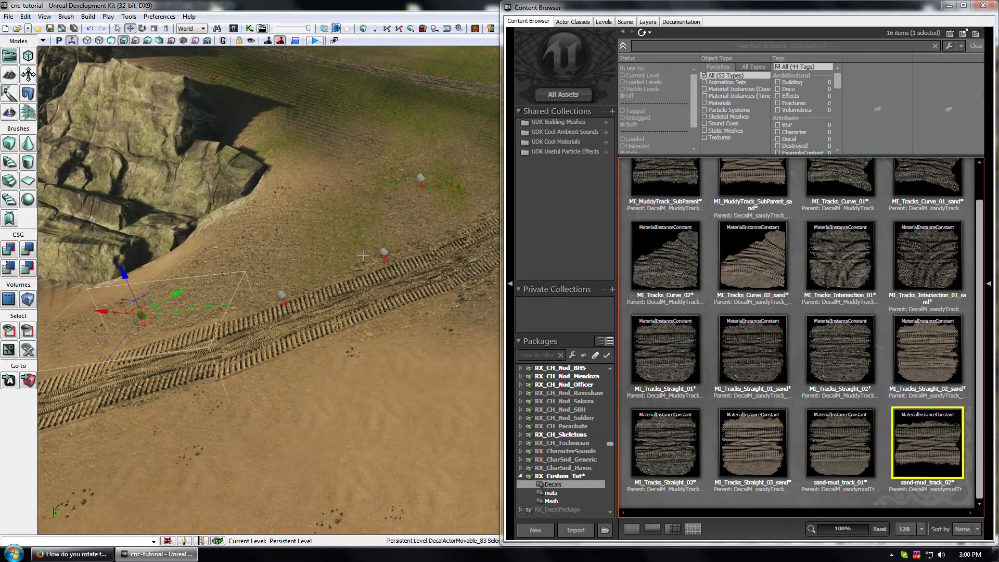
double_click(384, 253)
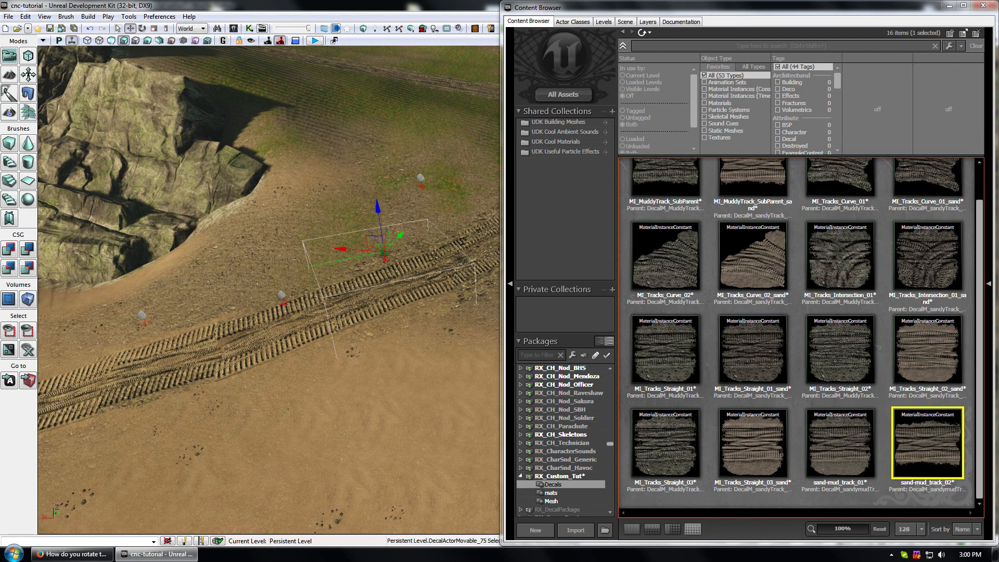
click(312, 148)
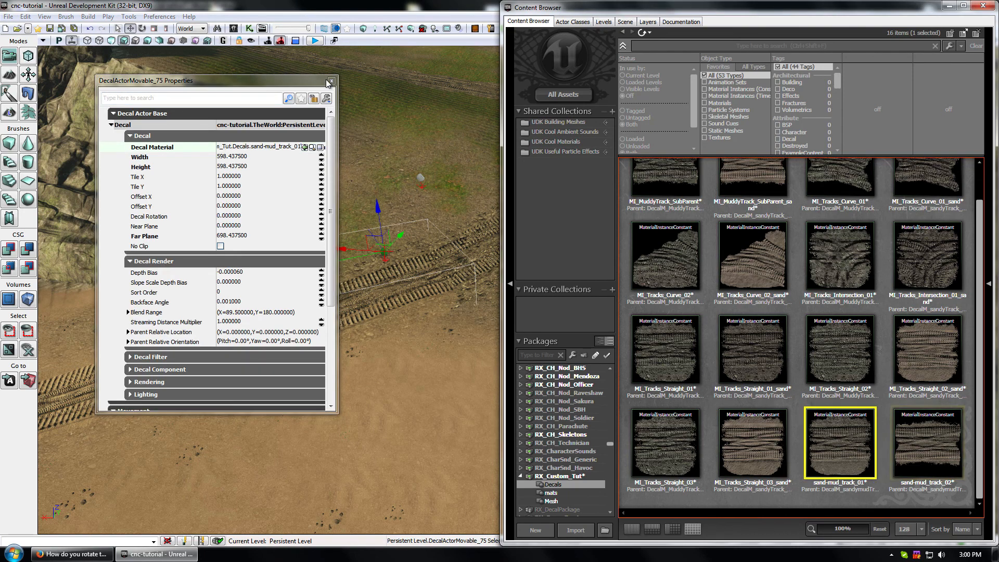
click(331, 81)
double_click(139, 318)
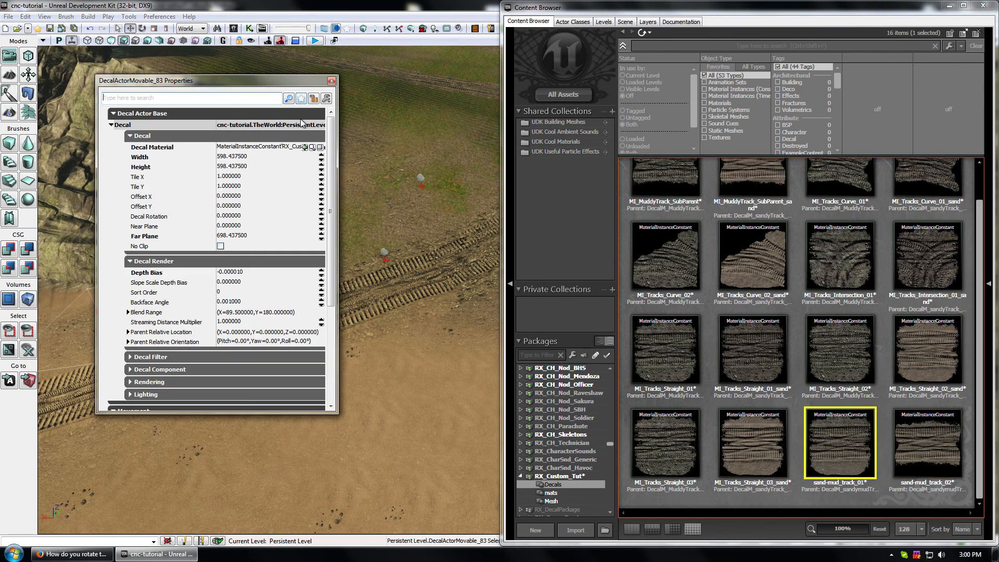
click(332, 80)
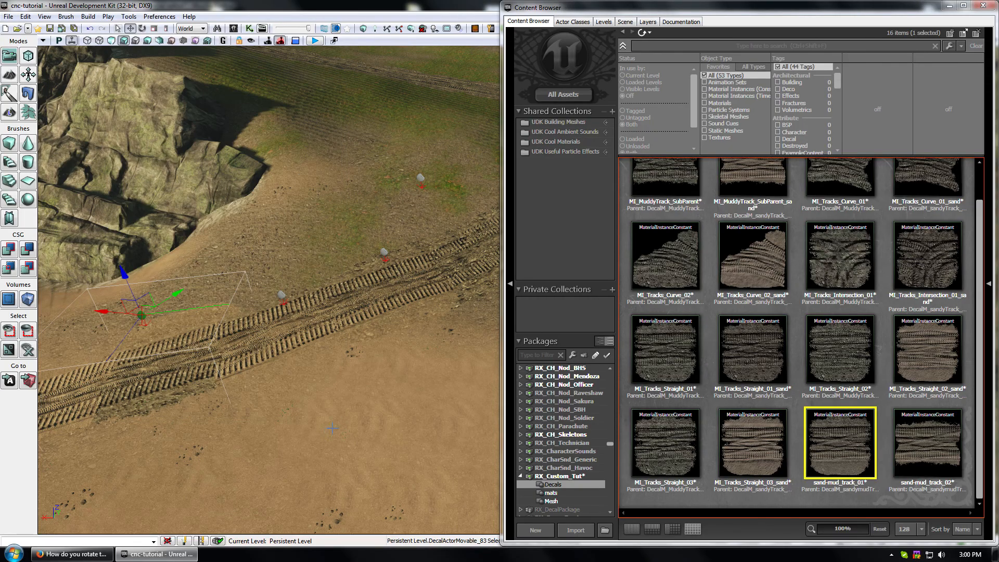
- Rotate the sand-side decal around its vertical axis and nudge its position to line up with the track
right_drag(332, 427, 307, 343)
key(space)
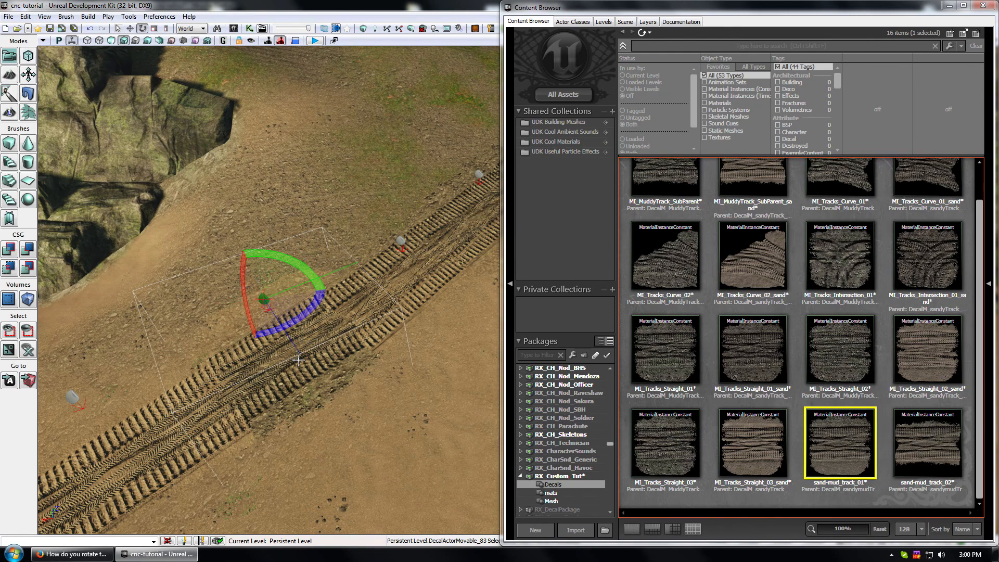
drag(289, 326, 193, 329)
key(space)
key(space)
key(space)
drag(253, 293, 256, 297)
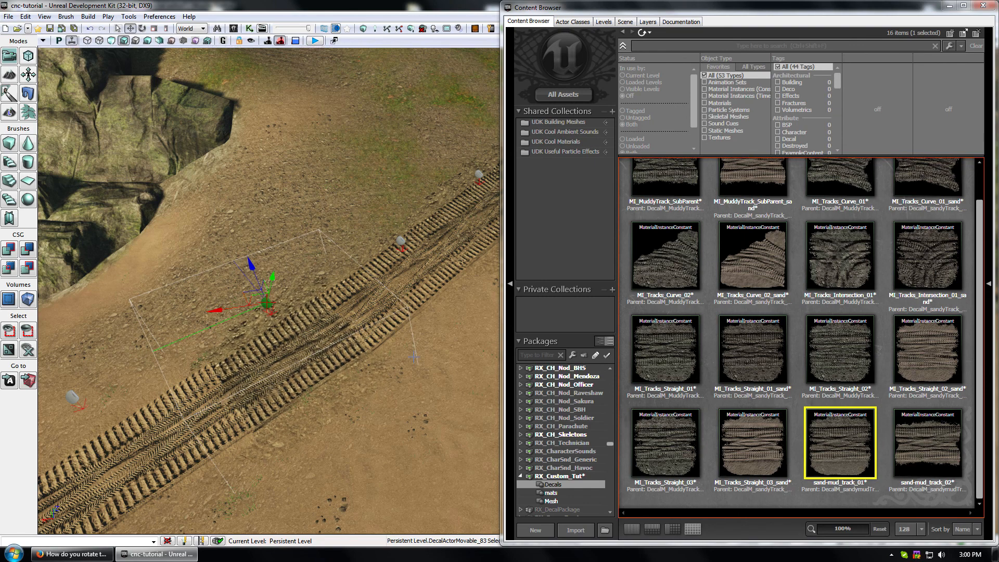
click(382, 376)
click(267, 303)
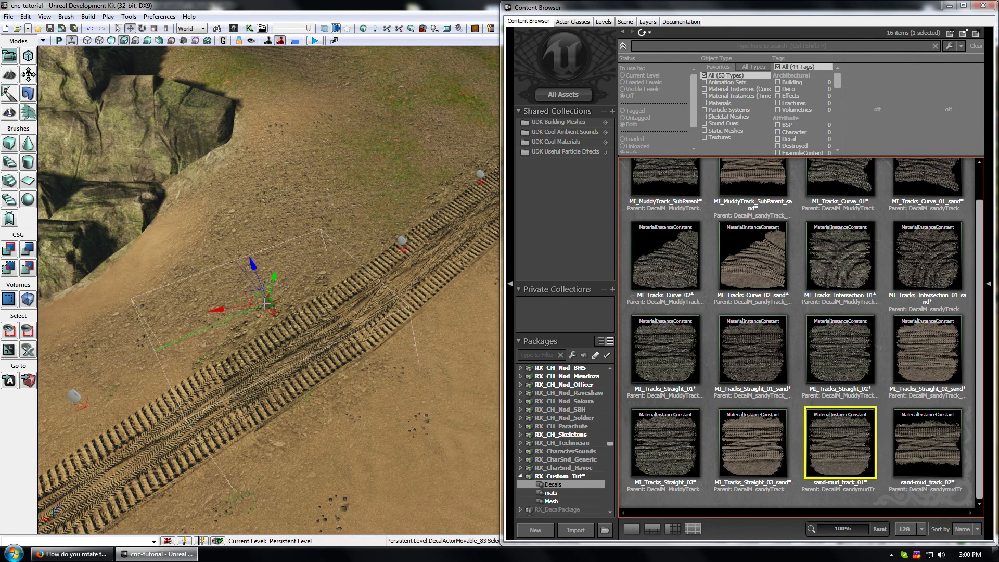
- Copy sand-mud_track_01 within the RX_Custom_Tut Decals group as sand-mud_track_03 and open the copy in the Material Instance Editor
right_click(845, 426)
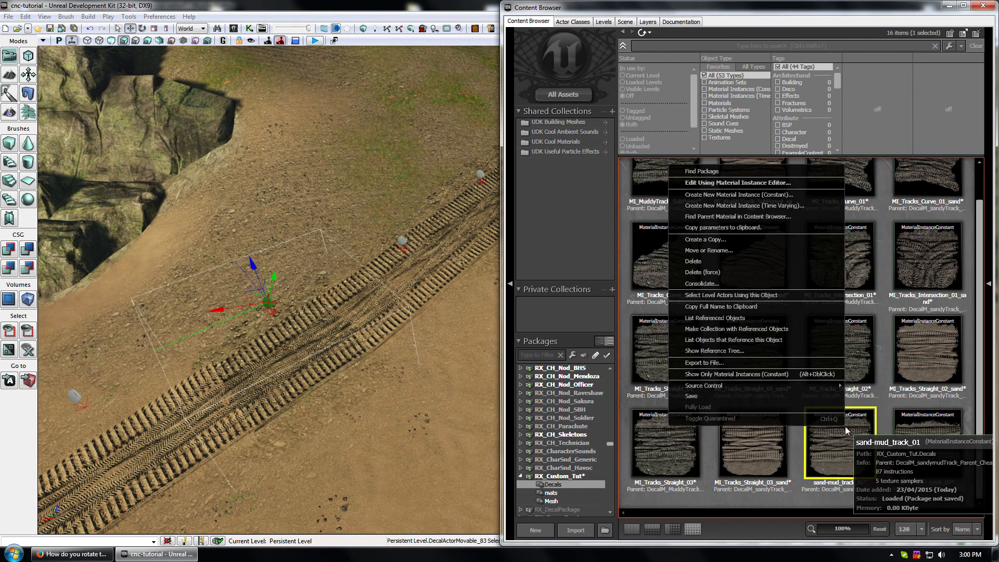
click(727, 239)
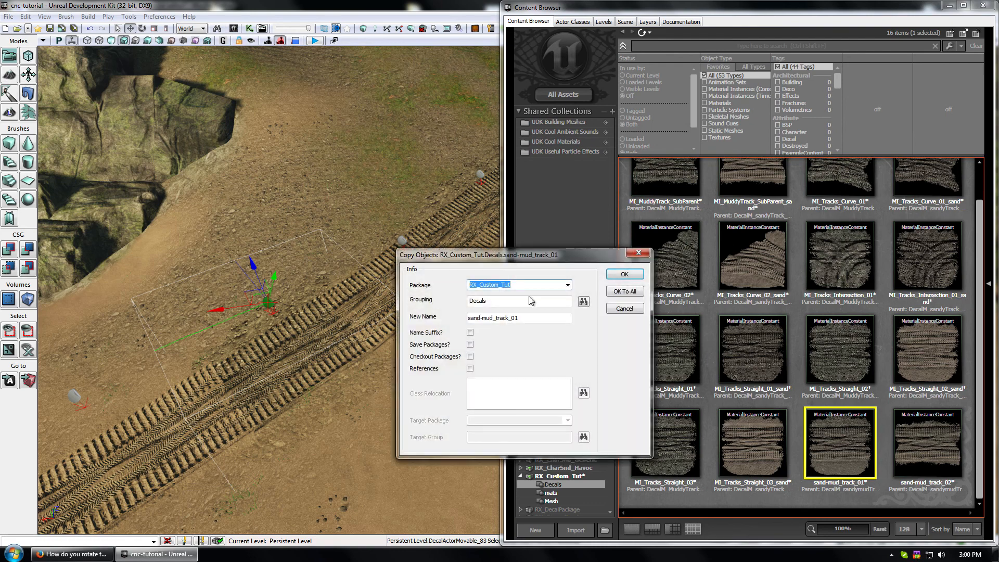
click(528, 319)
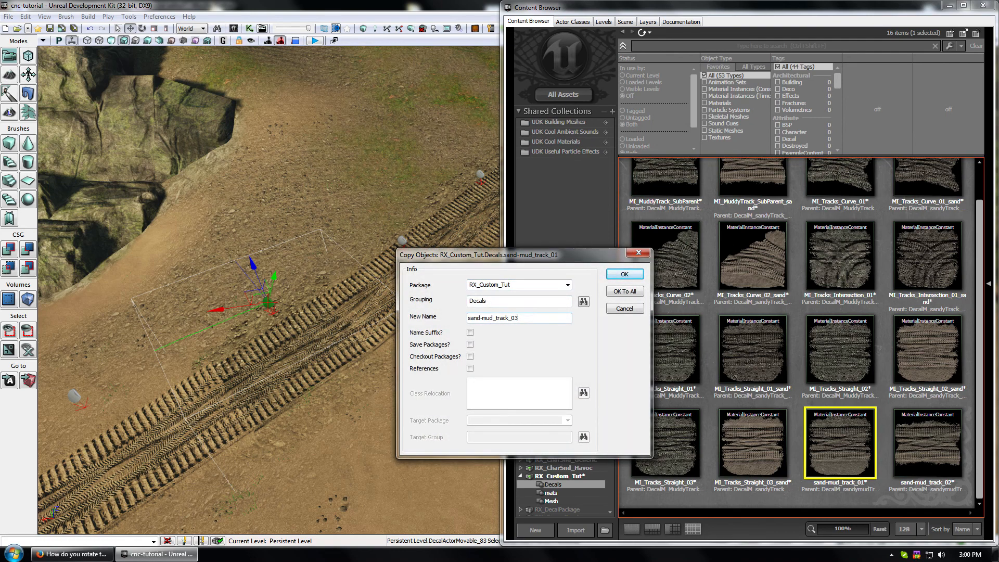
click(625, 274)
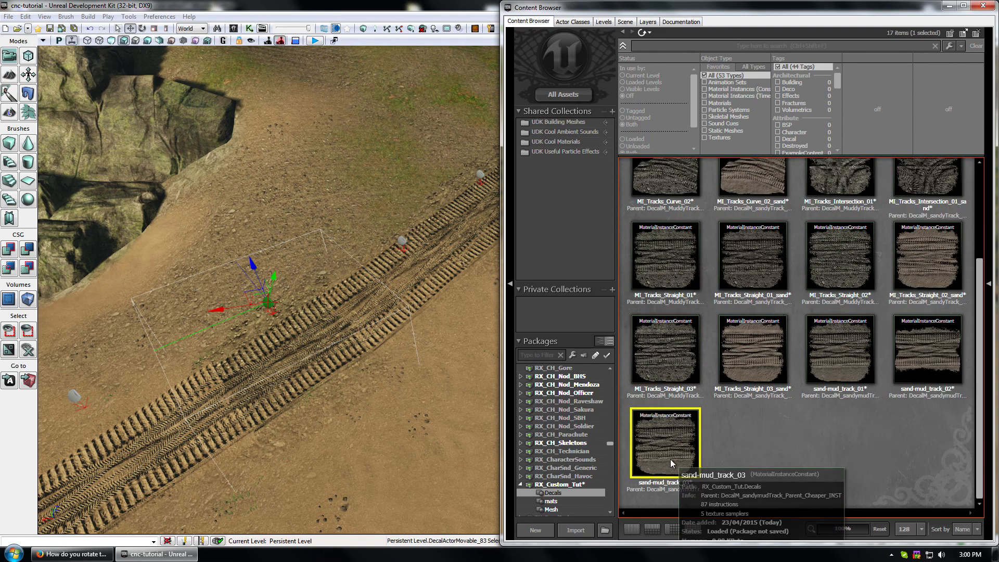
double_click(670, 459)
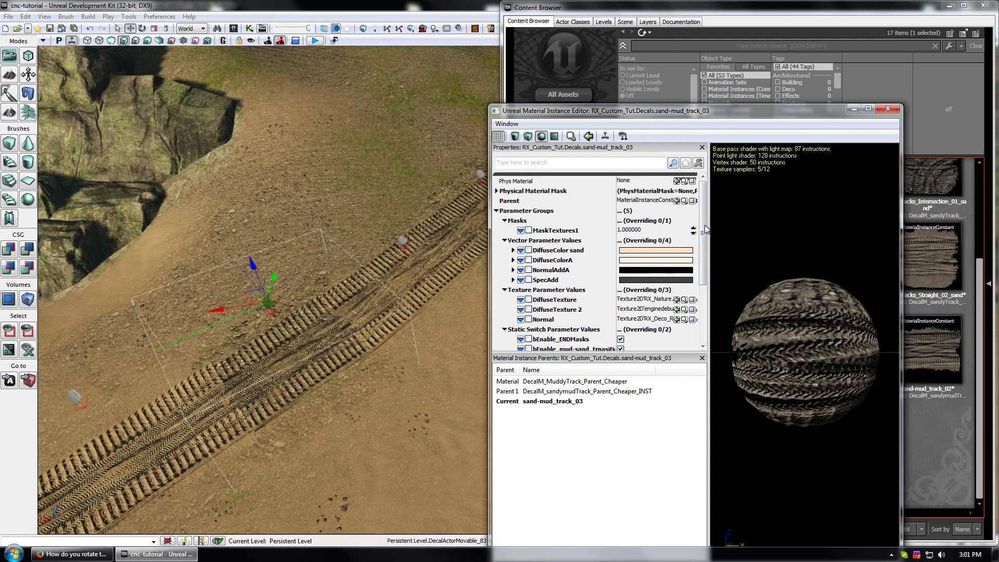
scroll(701, 235, down, 2)
scroll(701, 235, up, 3)
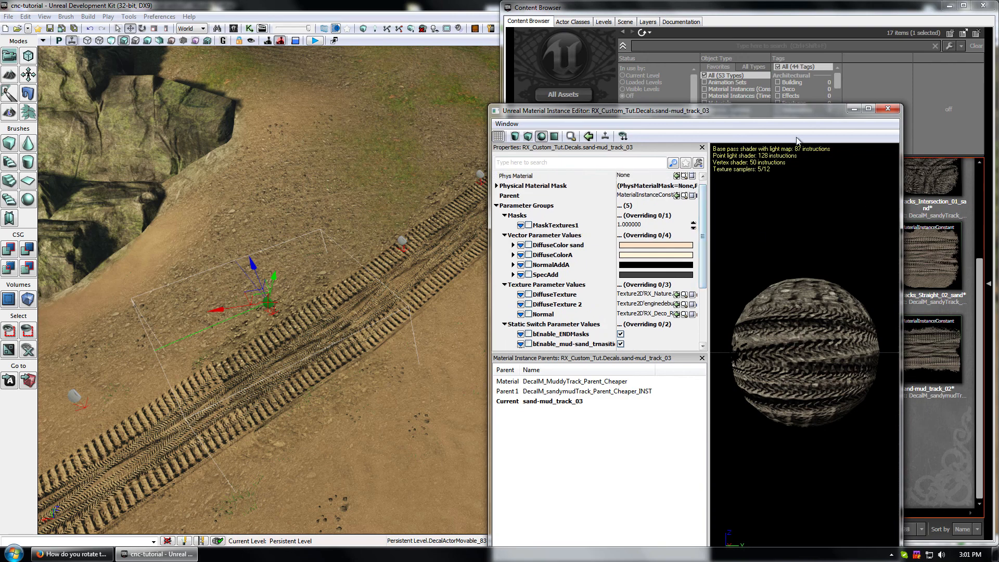
drag(755, 111, 445, 126)
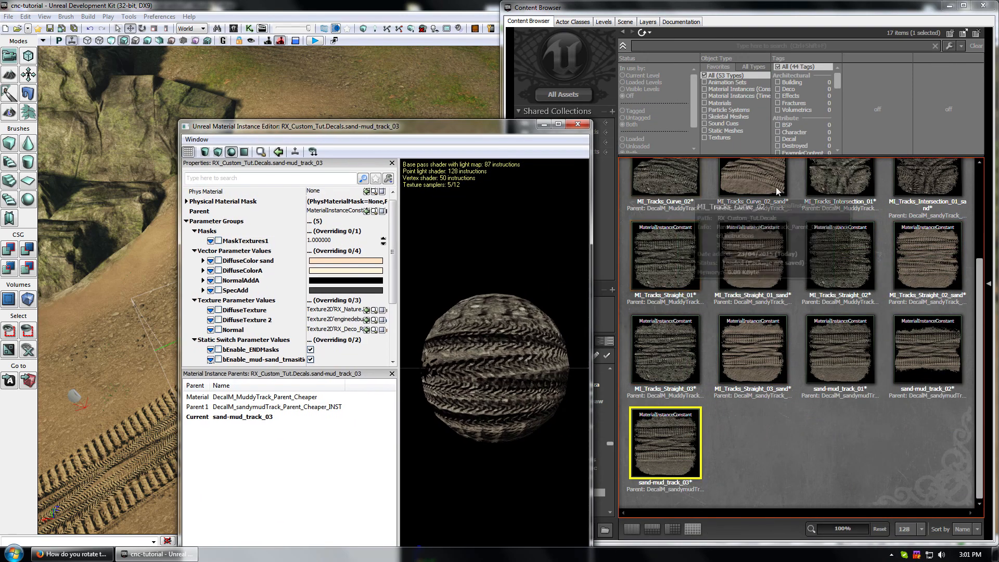
- Look up the Normal texture used by MI_Tracks_Straight_02_sand and assign T_TrackMarks_Straight_03_N as the overridden Normal in sand-mud_track_03
click(923, 257)
scroll(925, 326, up, 3)
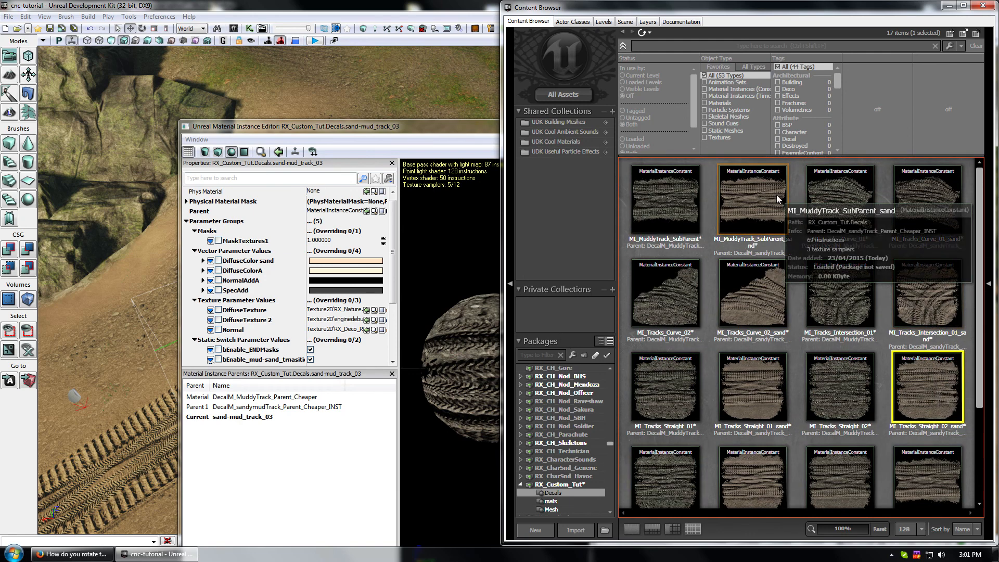
double_click(926, 386)
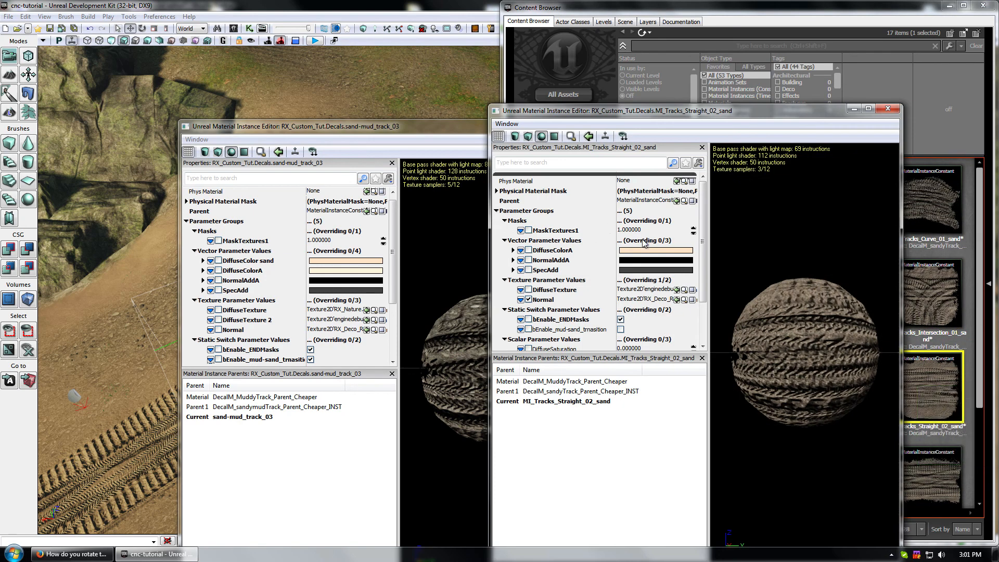
click(636, 301)
click(685, 300)
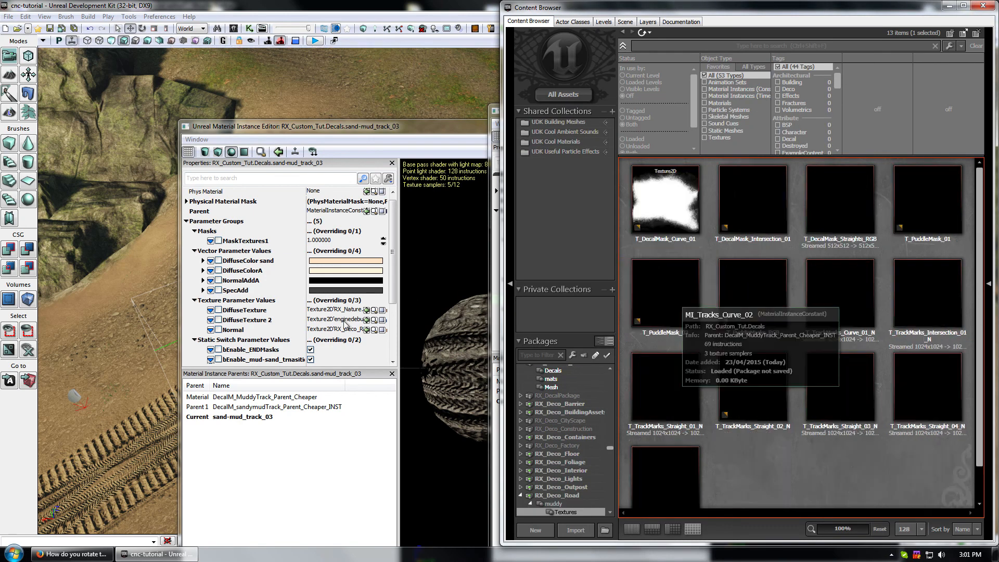
click(353, 331)
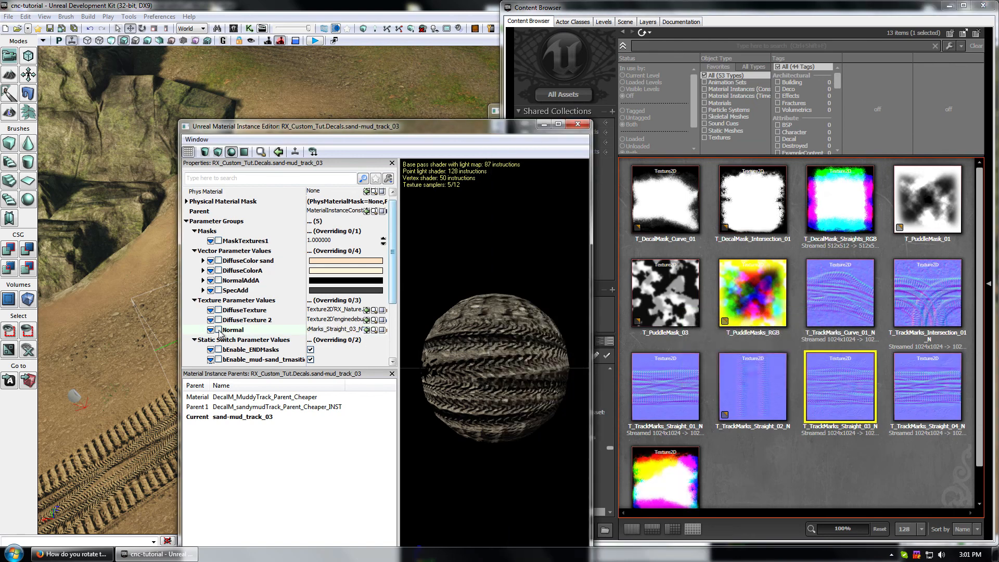
click(368, 330)
click(982, 5)
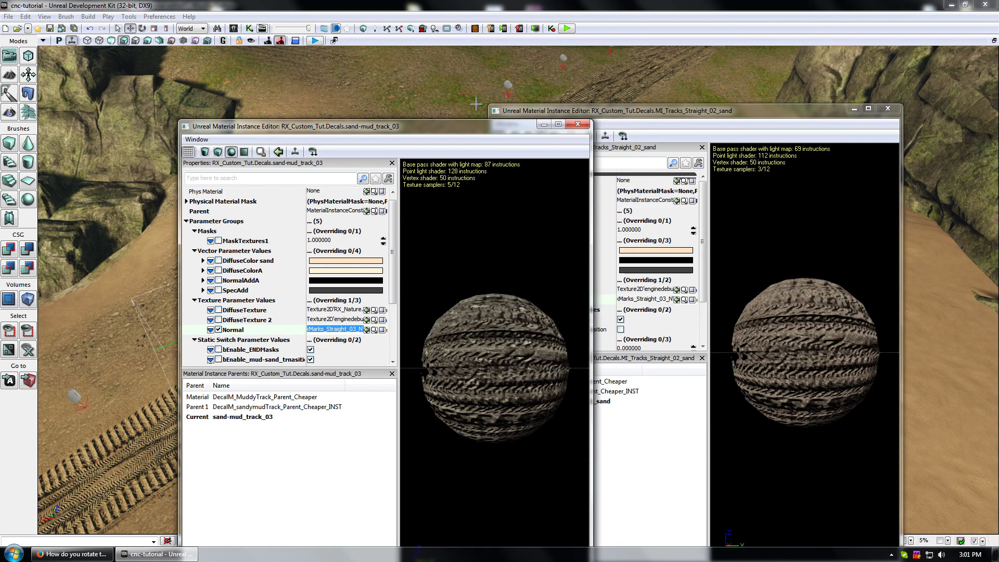
drag(488, 127, 730, 87)
click(887, 109)
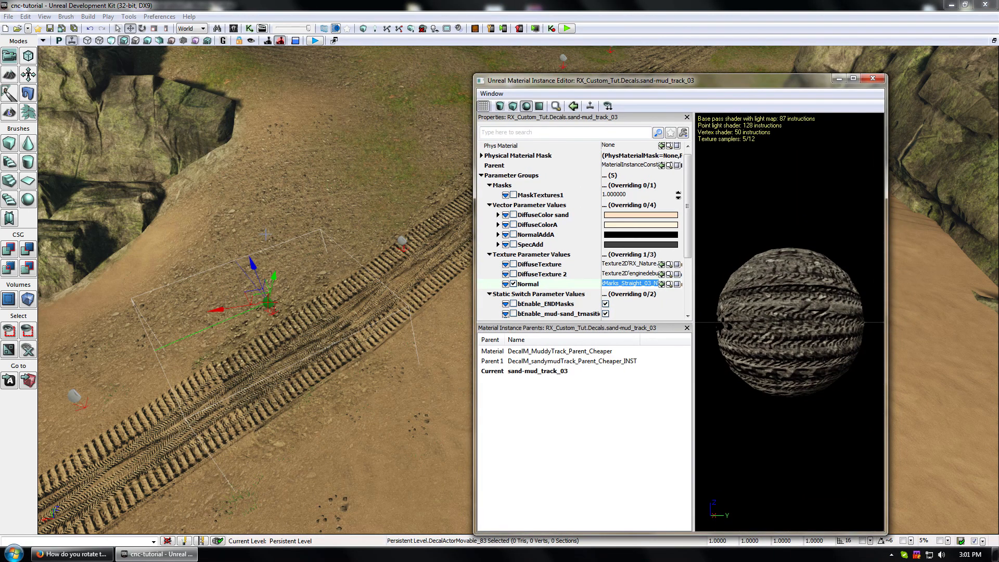
- Locate sand-mud_track_03 in the RX_Custom_Tut Decals group and assign it as the selected decal's Decal Material
double_click(268, 306)
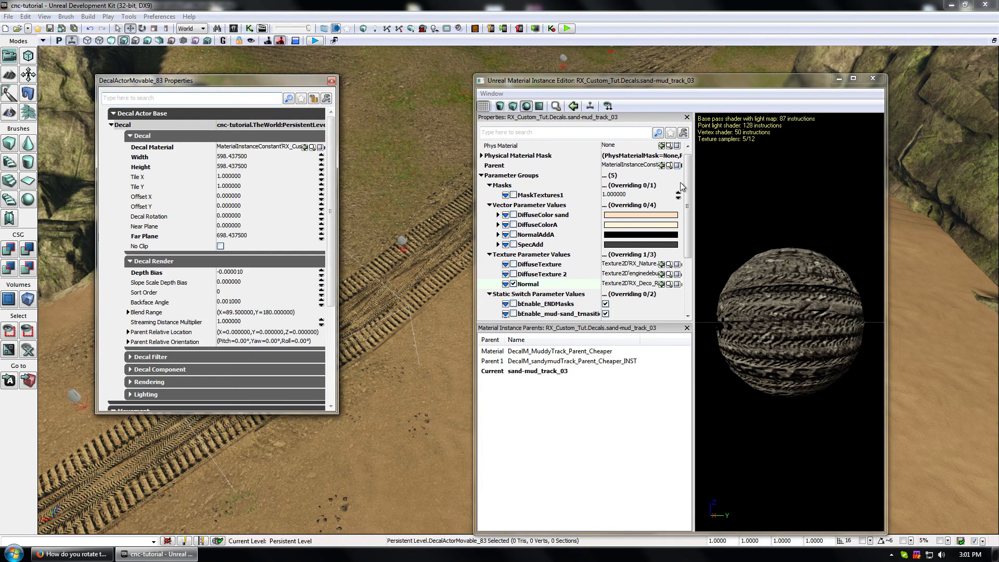
drag(690, 192, 689, 182)
click(669, 171)
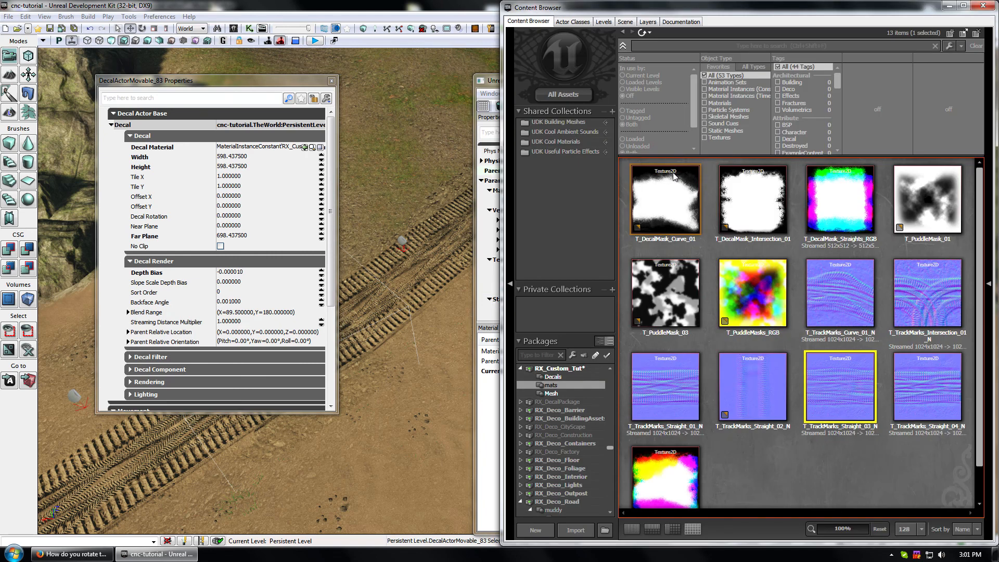
click(563, 392)
click(553, 376)
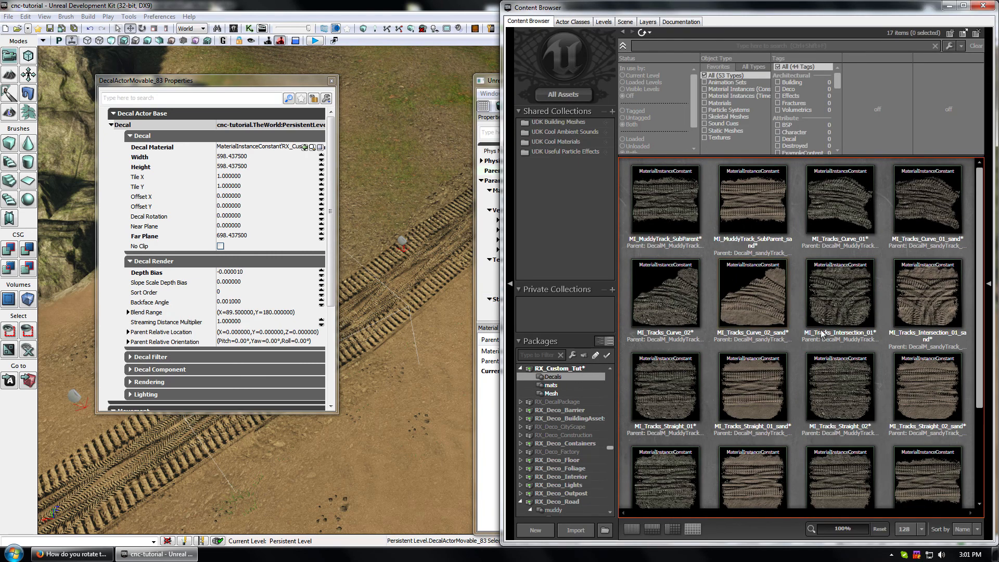
scroll(820, 360, down, 3)
click(676, 455)
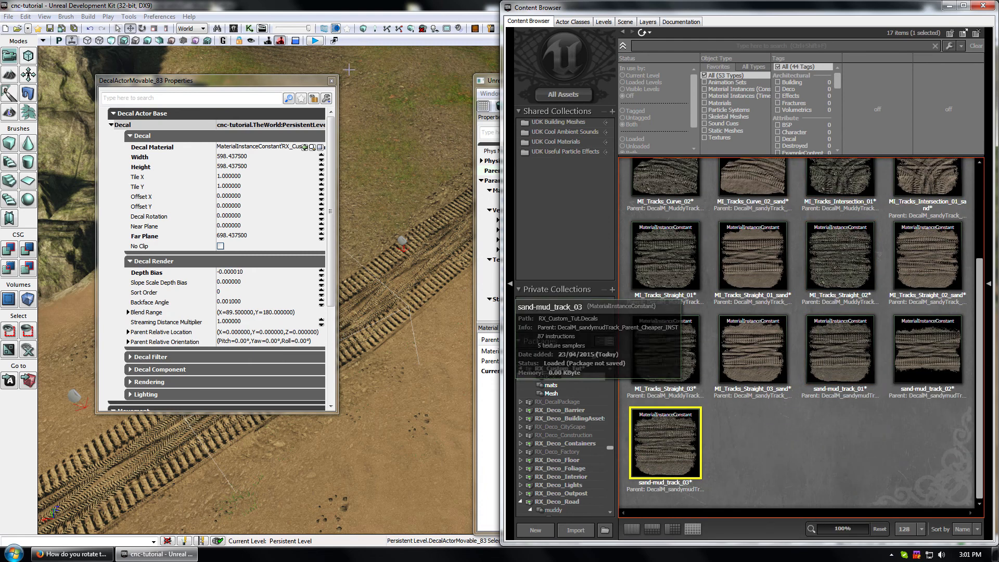
click(332, 81)
double_click(266, 292)
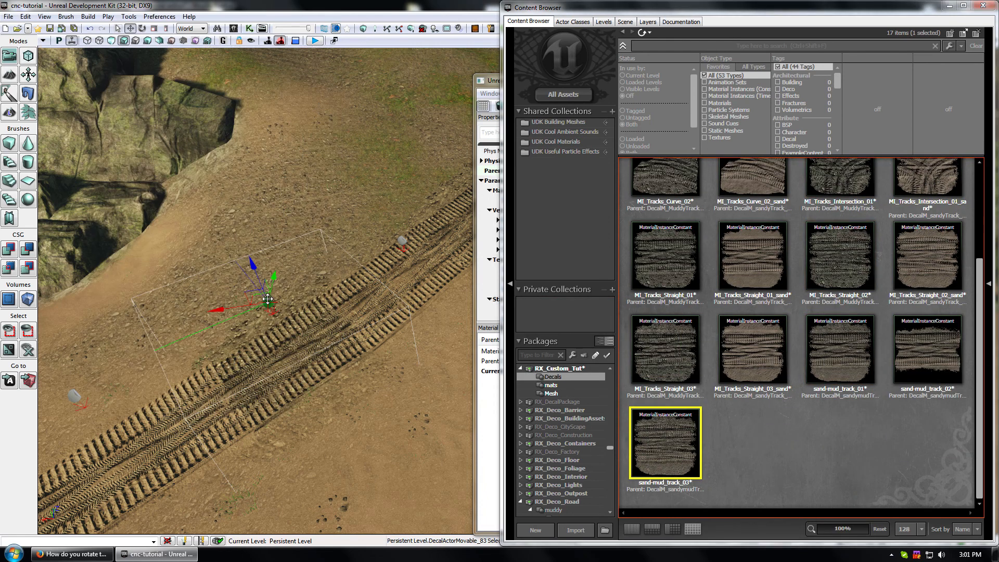
click(305, 148)
click(331, 81)
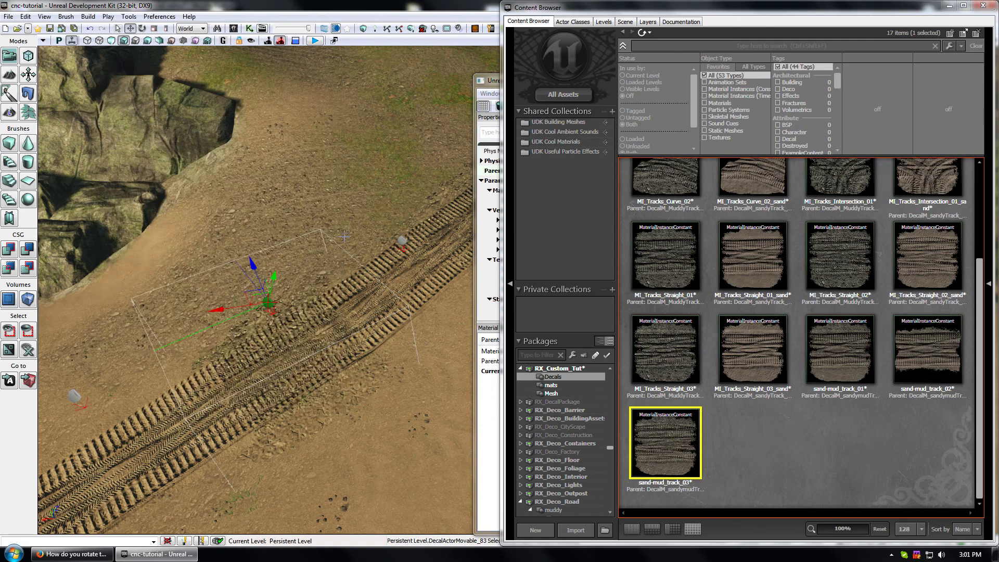
double_click(269, 302)
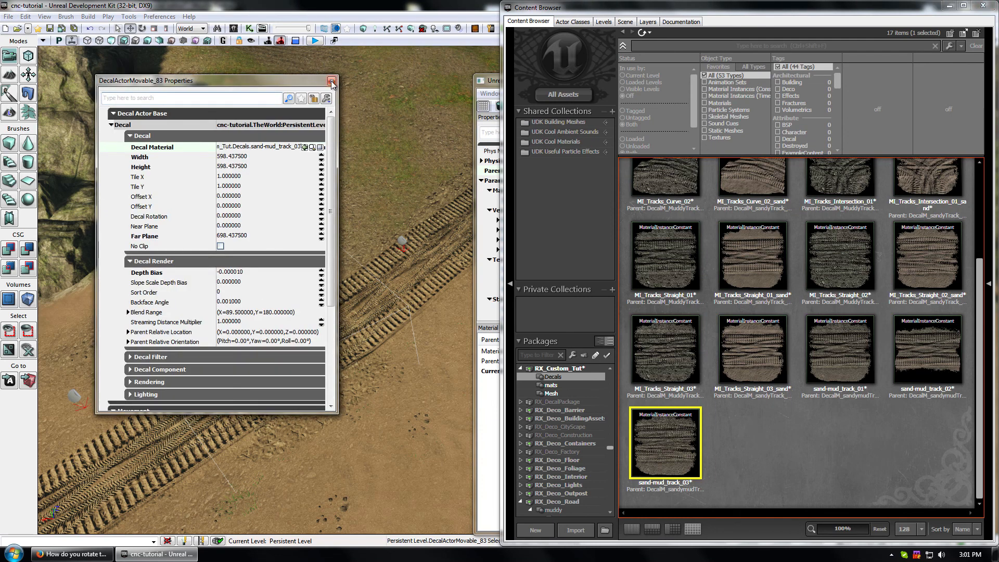
click(332, 81)
- Reopen sand-mud_track_03, remove its gradeScale override, and override bEnable_ENDMasks with the switch turned off
double_click(662, 432)
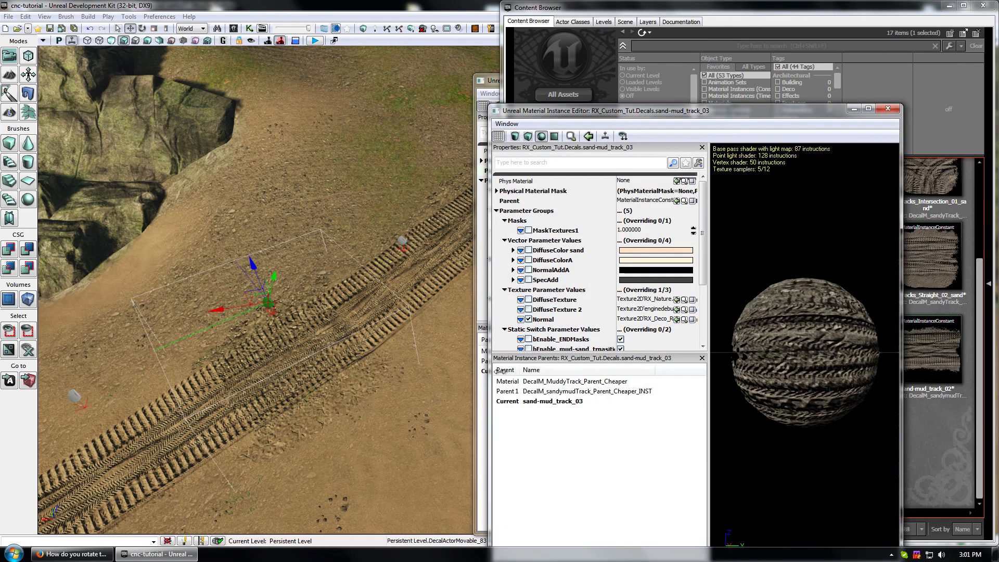
scroll(654, 305, down, 2)
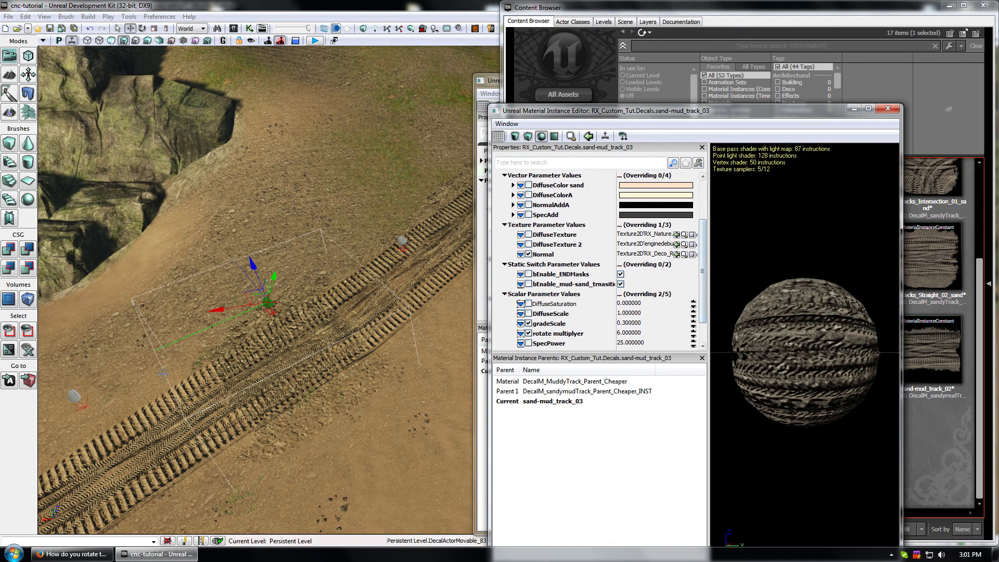
scroll(702, 263, down, 1)
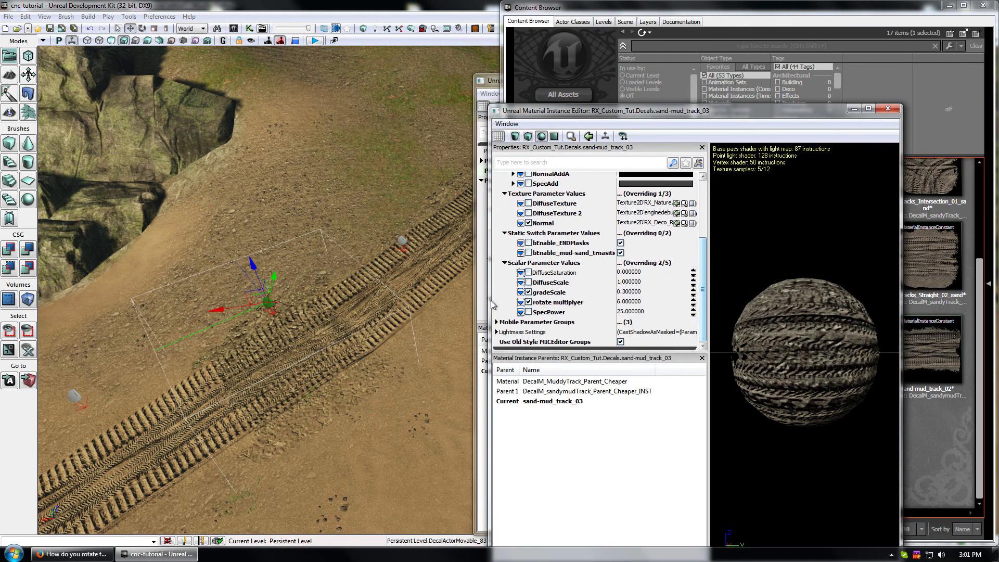
click(528, 292)
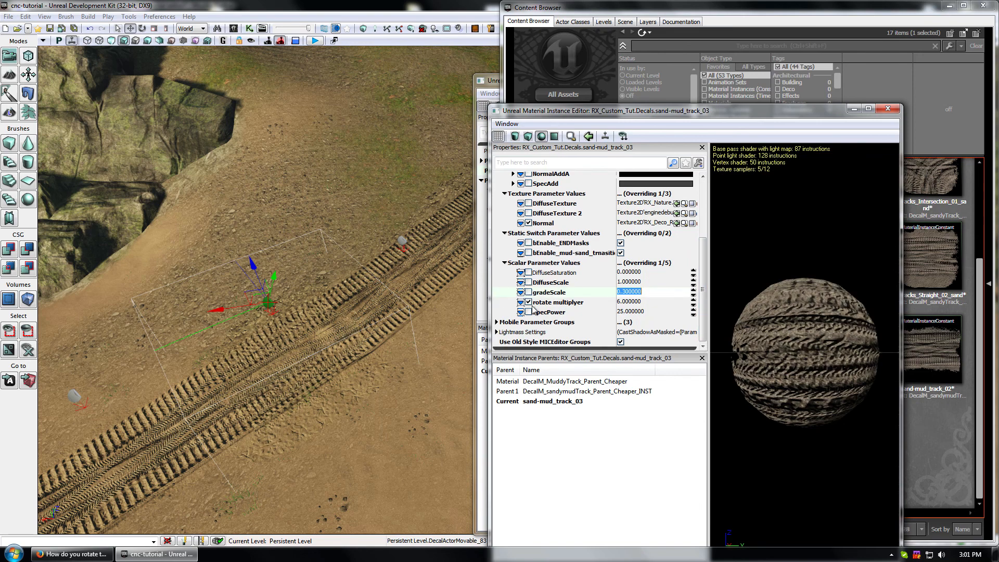
click(702, 276)
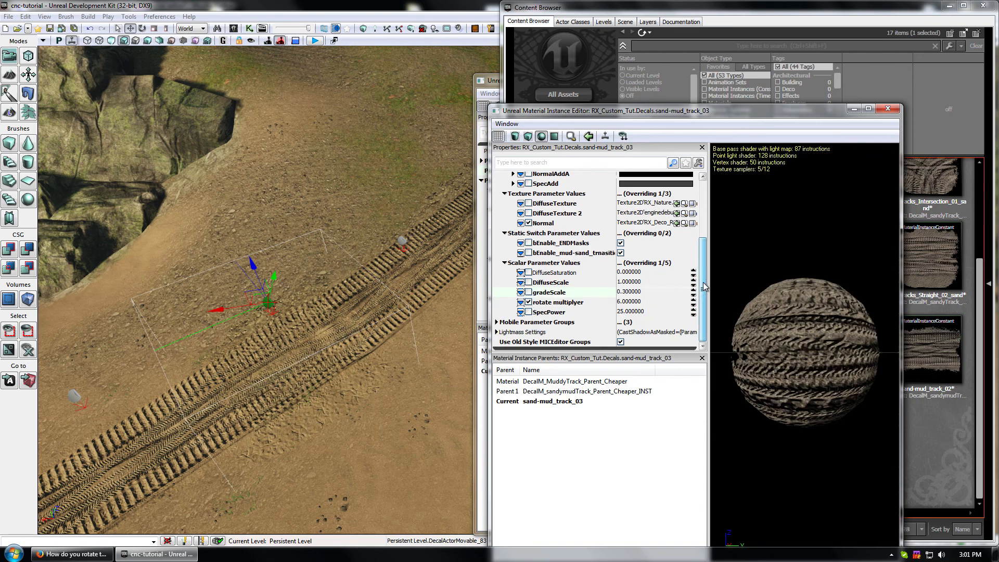
click(620, 243)
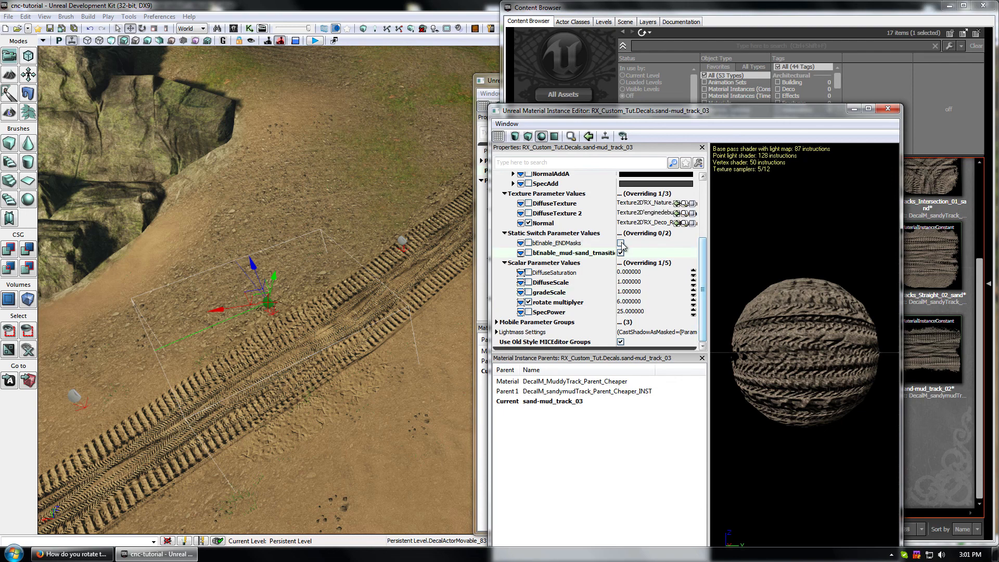
click(528, 243)
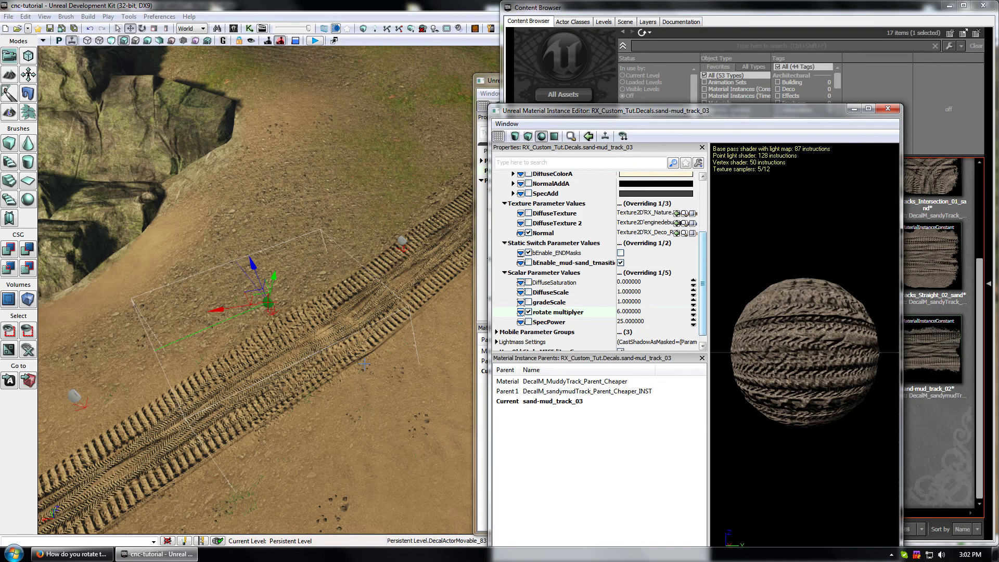
- Override gradeScale in sand-mud_track_03, trying 0 before setting it to 0.5
right_drag(396, 244, 369, 258)
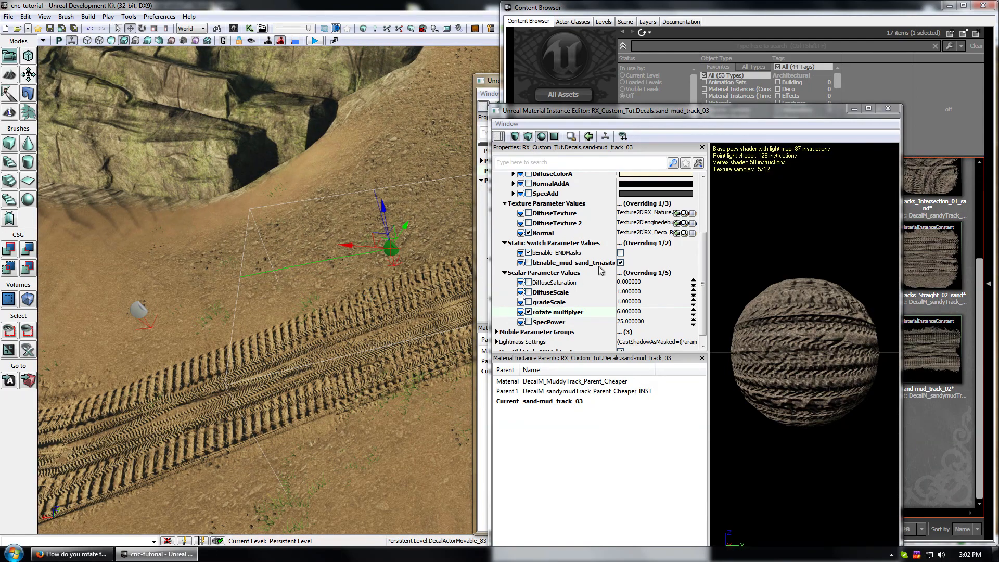
click(528, 302)
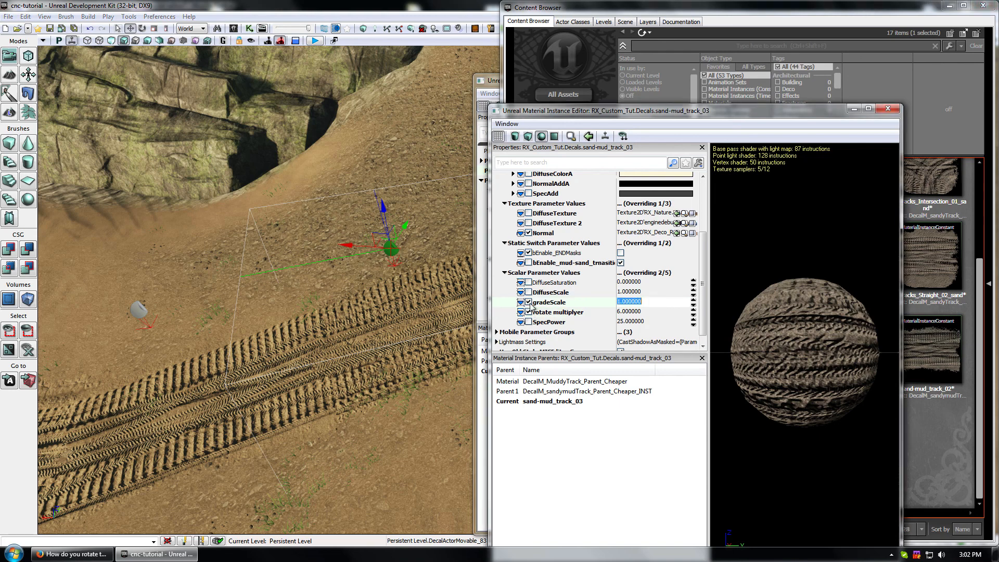
right_drag(432, 302, 515, 303)
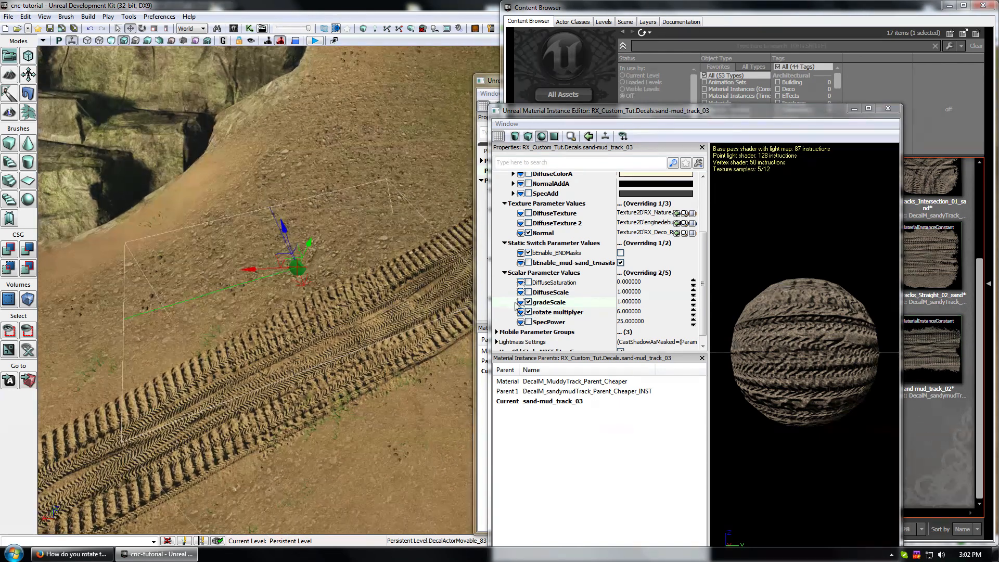
click(573, 303)
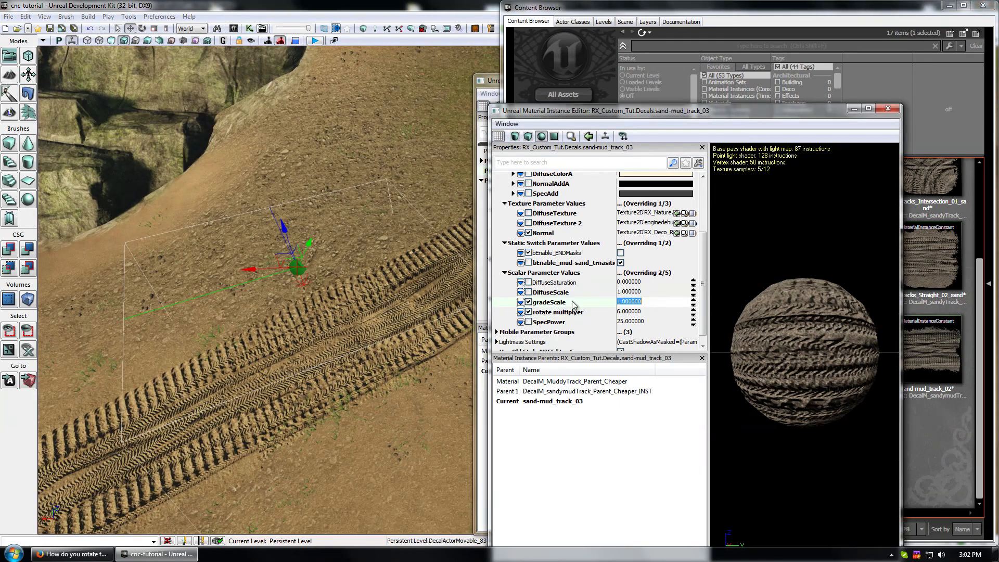
text(0)
click(627, 293)
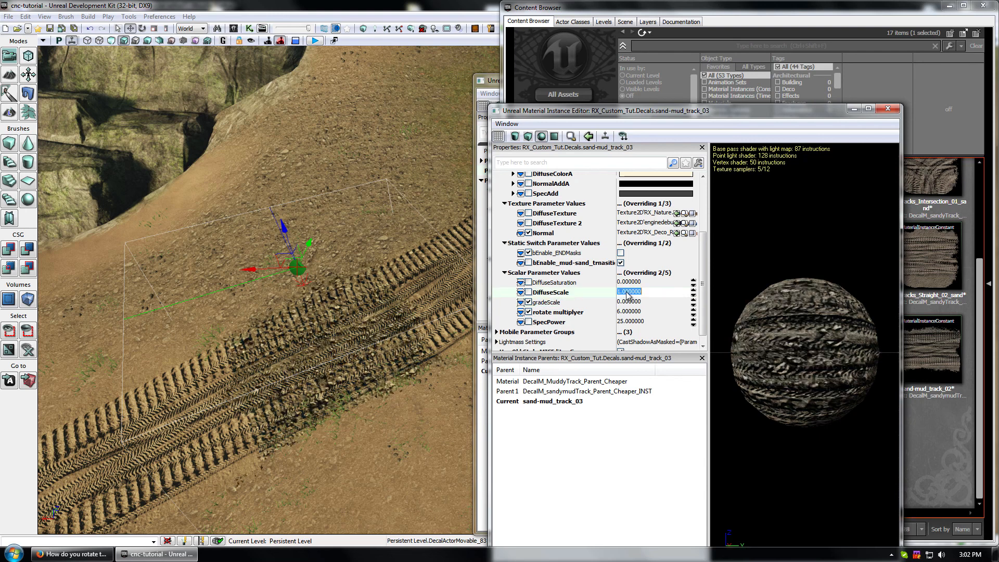
click(627, 303)
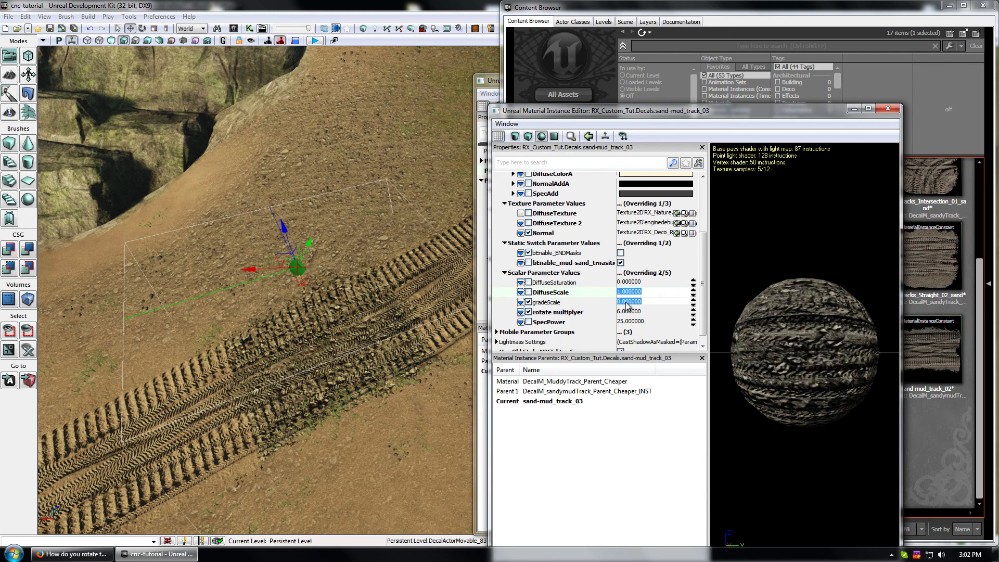
text(0.5)
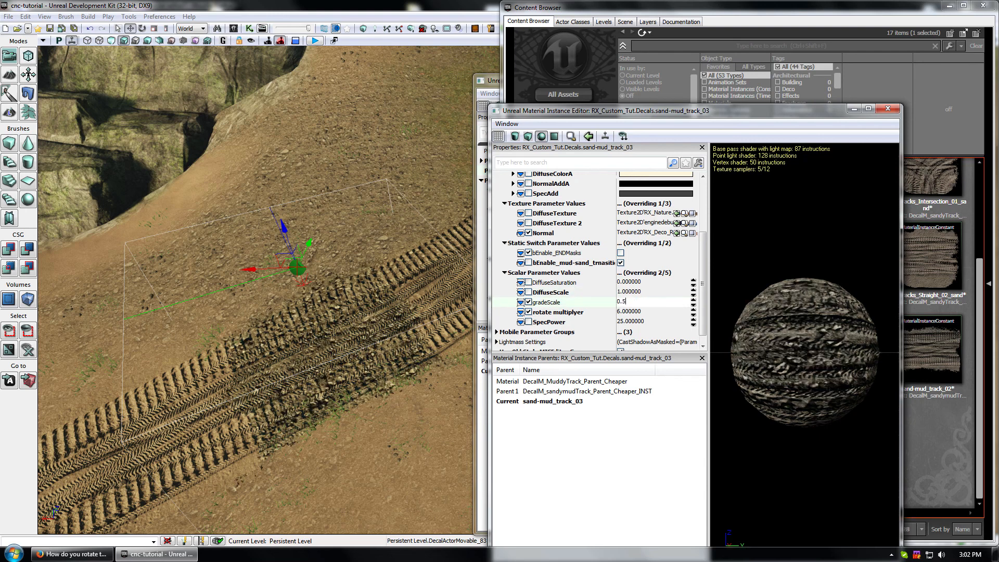
click(624, 293)
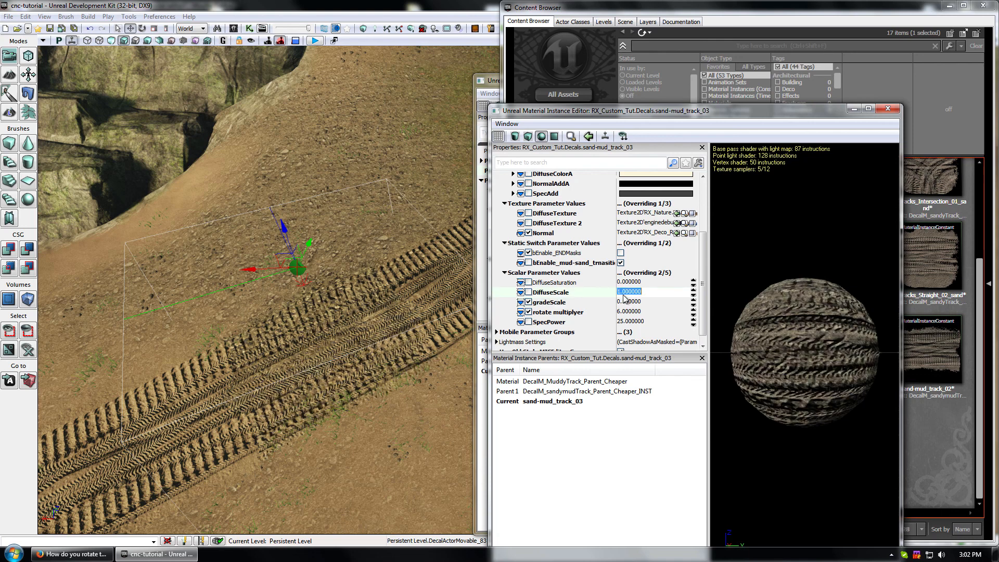
- Set the overridden rotate multiplyer of sand-mud_track_03 to 5, then close the material instance editors and the asset browser
click(528, 312)
click(529, 312)
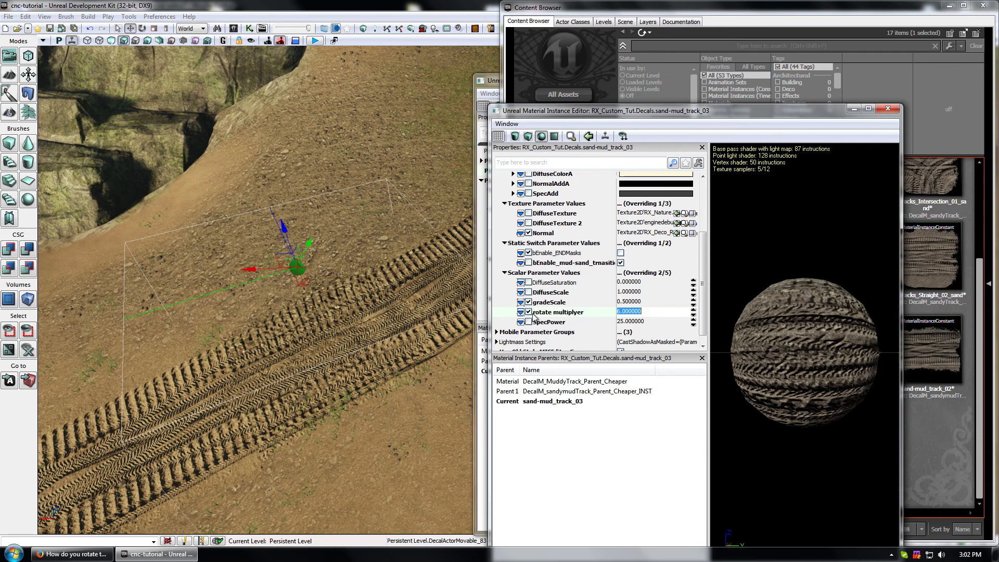
mouse_move(348, 259)
mouse_down()
mouse_move(346, 369)
mouse_move(336, 292)
mouse_move(346, 276)
mouse_move(307, 312)
mouse_move(338, 267)
mouse_up()
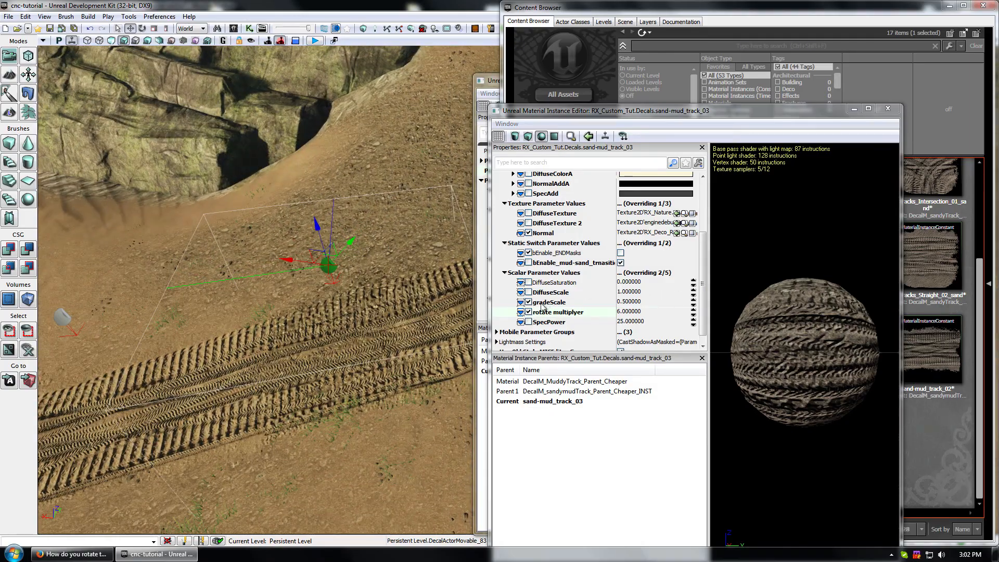
click(632, 313)
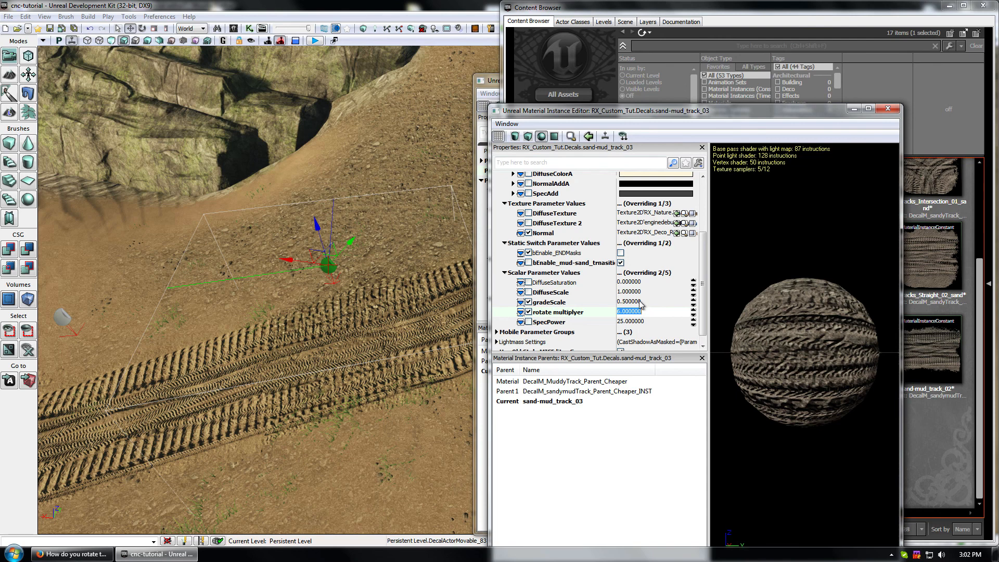
text(5)
click(628, 302)
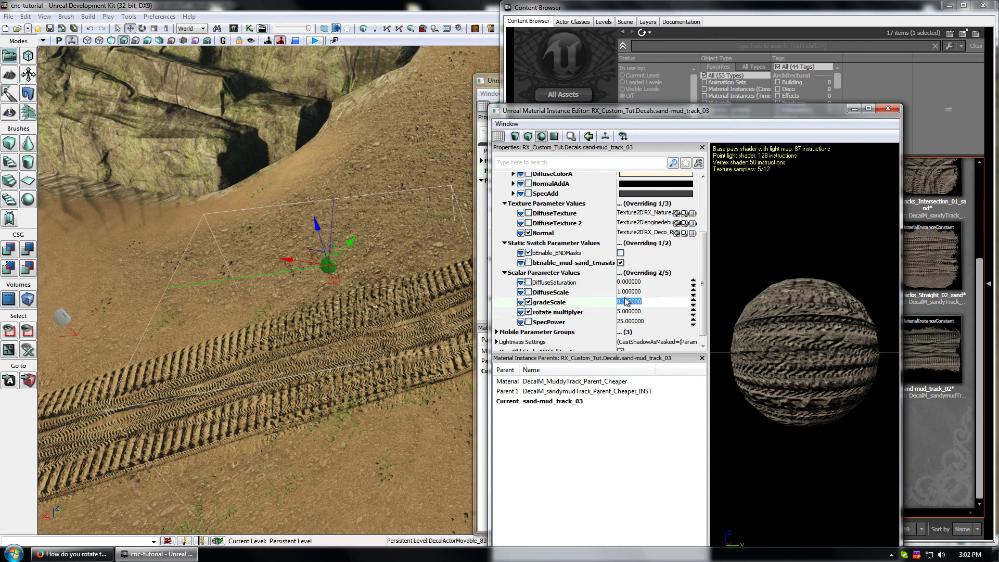
right_drag(374, 312, 416, 312)
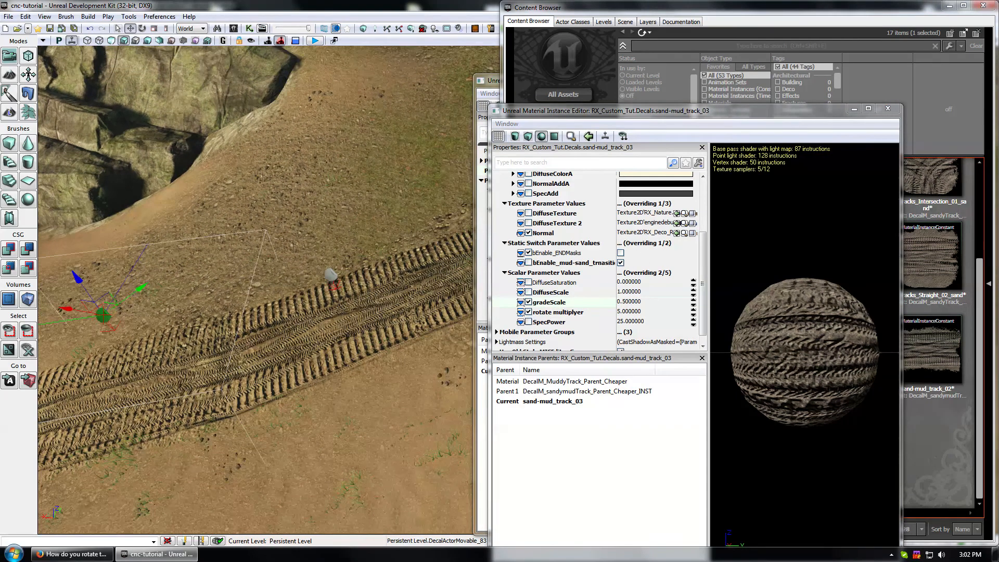
click(374, 209)
click(890, 109)
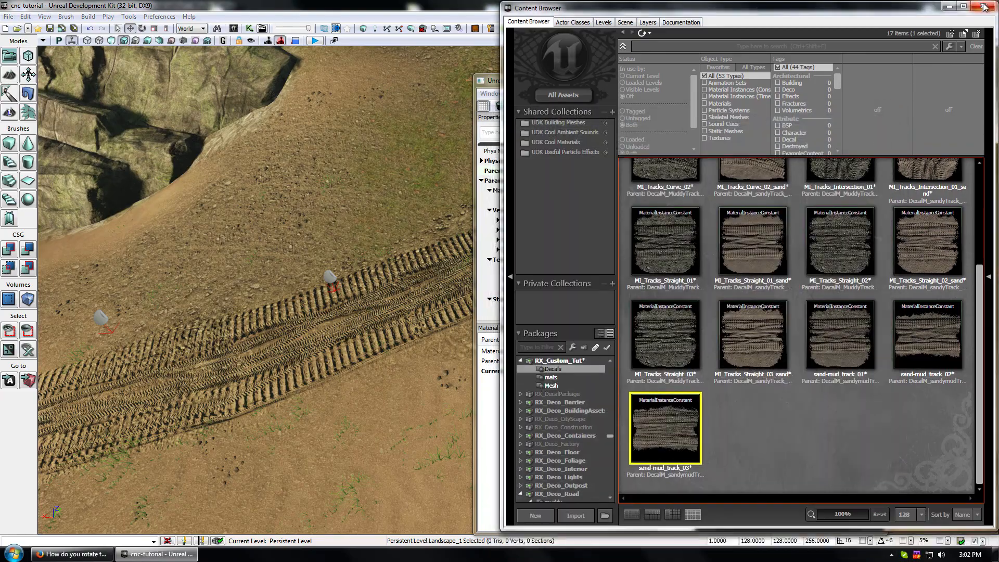
click(982, 5)
click(880, 79)
- Select the decal just before the mud transition and open its assigned sand-mud_track_01 material instance for editing
right_drag(625, 260, 687, 203)
drag(521, 260, 385, 260)
drag(595, 340, 596, 260)
right_drag(595, 261, 596, 365)
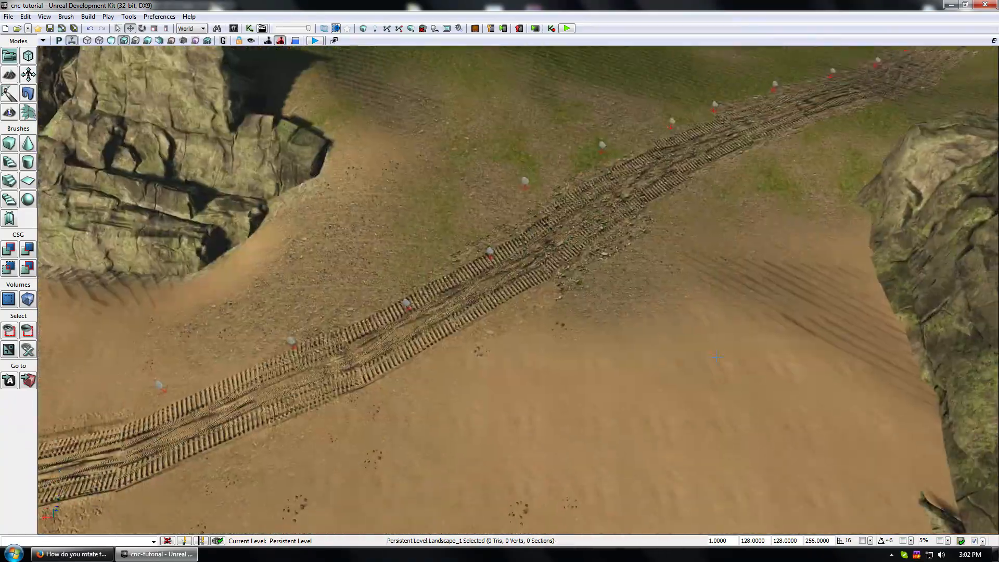
drag(595, 364, 596, 340)
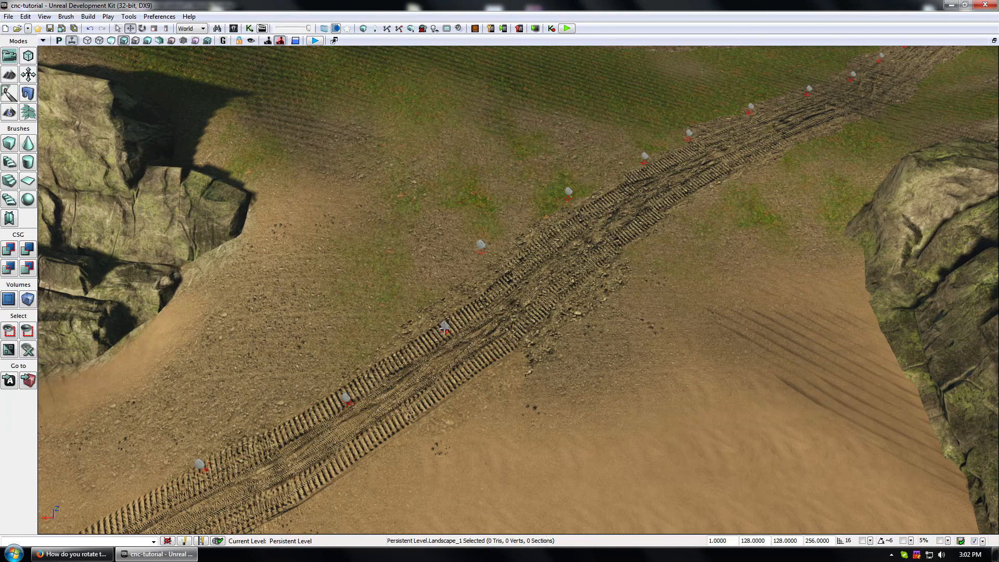
click(444, 328)
mouse_move(555, 394)
mouse_down()
mouse_move(552, 447)
mouse_move(546, 406)
mouse_up()
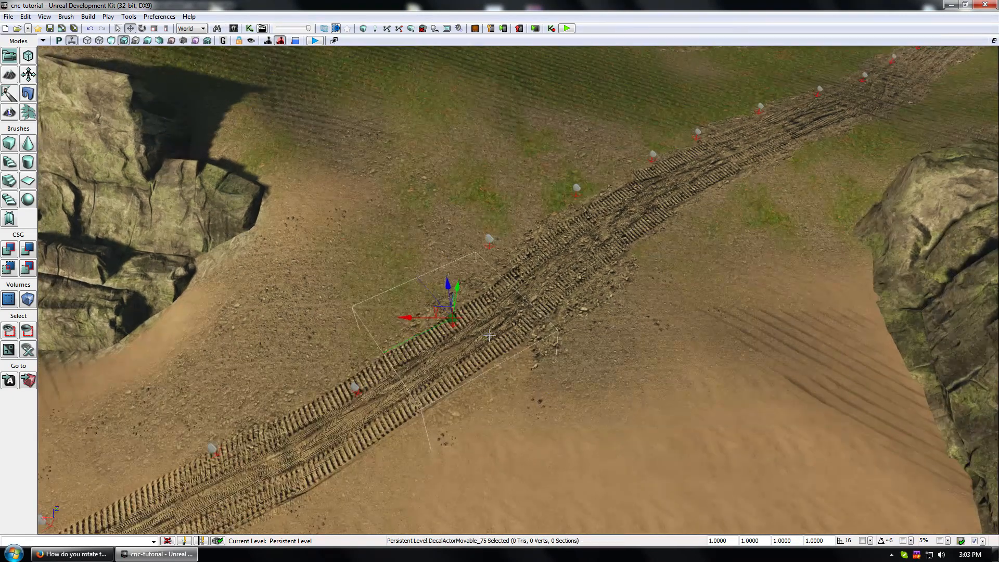
double_click(450, 318)
mouse_move(331, 211)
mouse_down()
mouse_move(330, 325)
mouse_move(331, 211)
mouse_up()
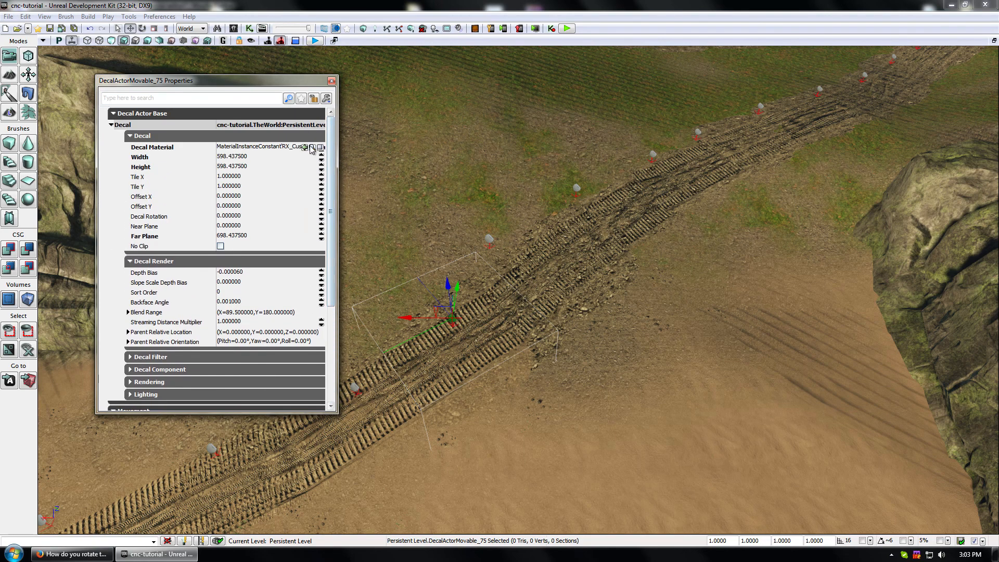
click(312, 148)
double_click(844, 348)
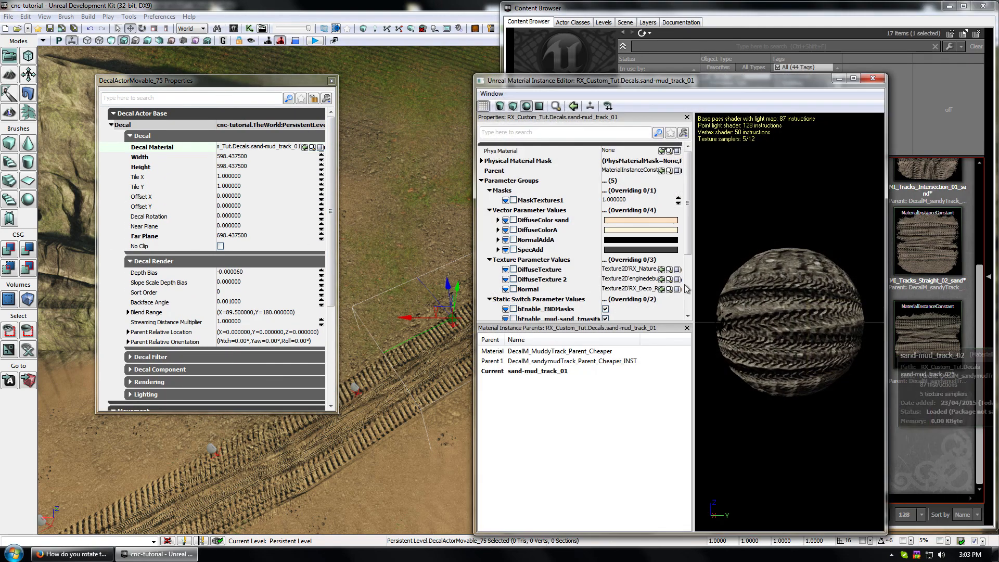
- Override bEnable_ENDMasks in sand-mud_track_01 with the switch turned off, and close the instance
scroll(582, 261, down, 3)
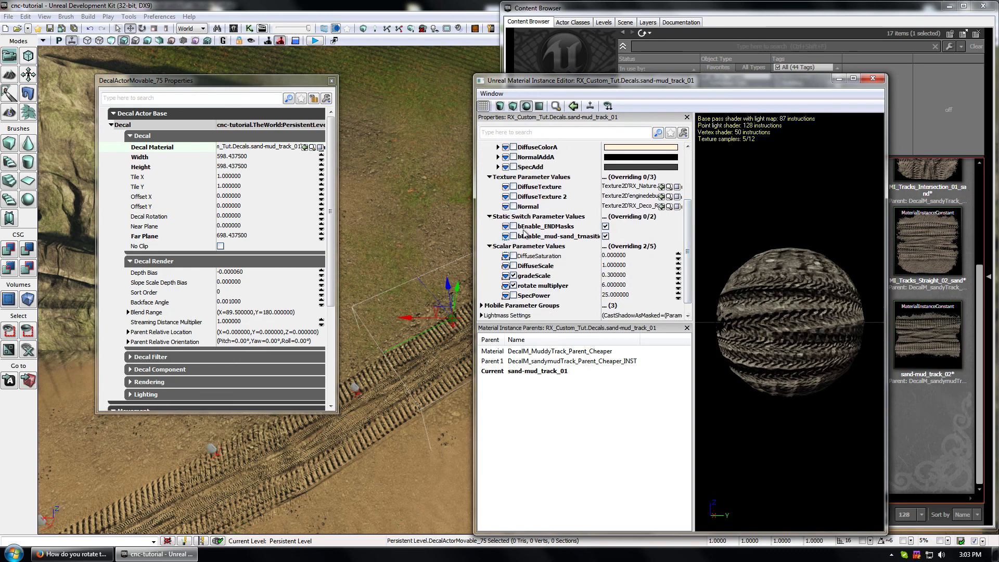
click(514, 227)
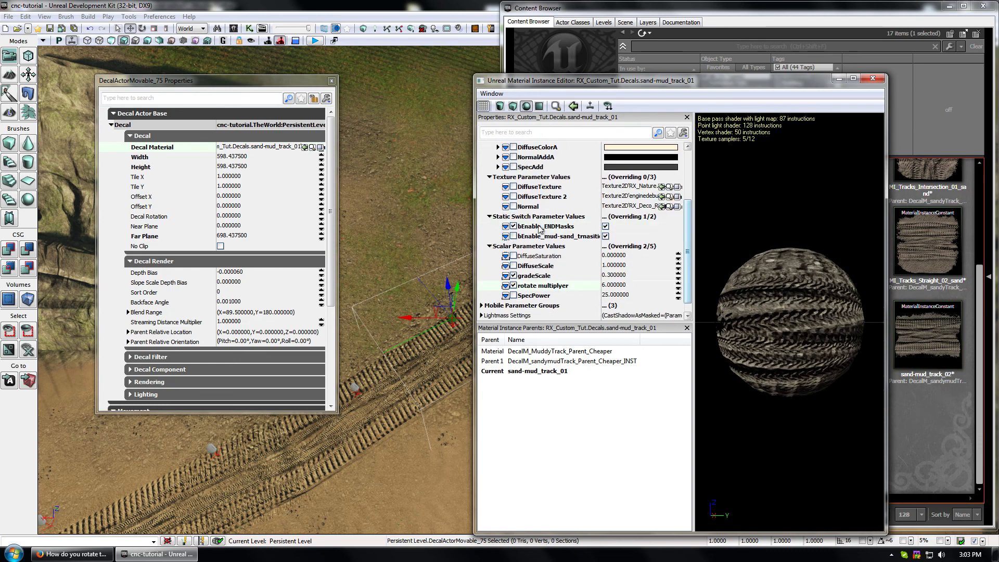
click(605, 227)
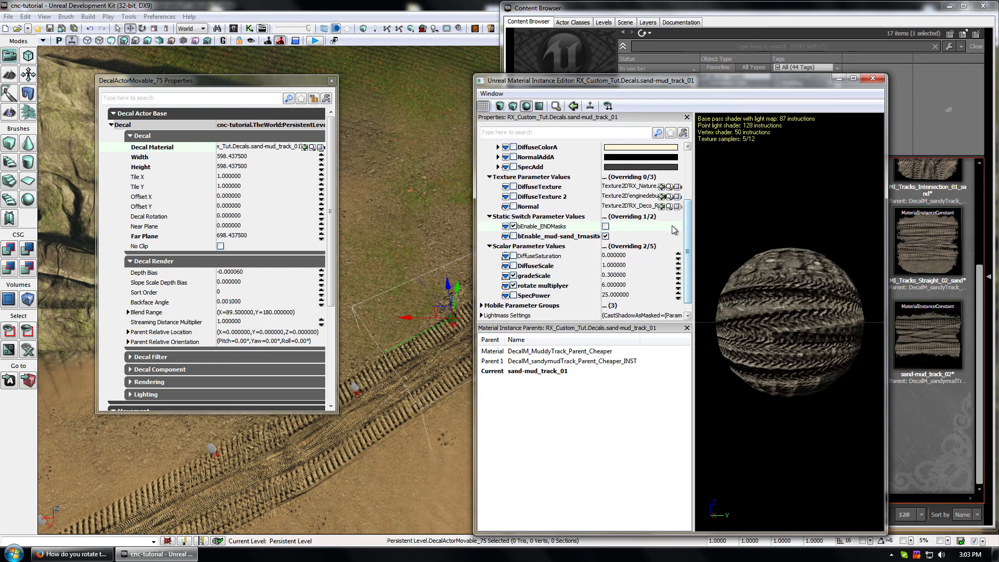
click(873, 79)
- Shift the selected sand-mud_track_01 decal slightly back along the track toward the sand and close its properties
drag(402, 172, 455, 381)
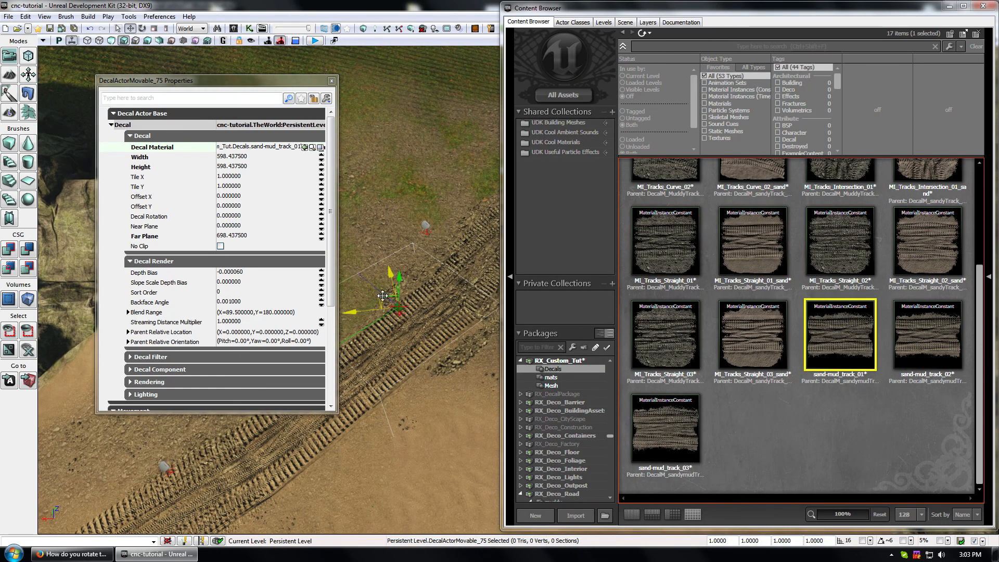
drag(383, 281, 341, 290)
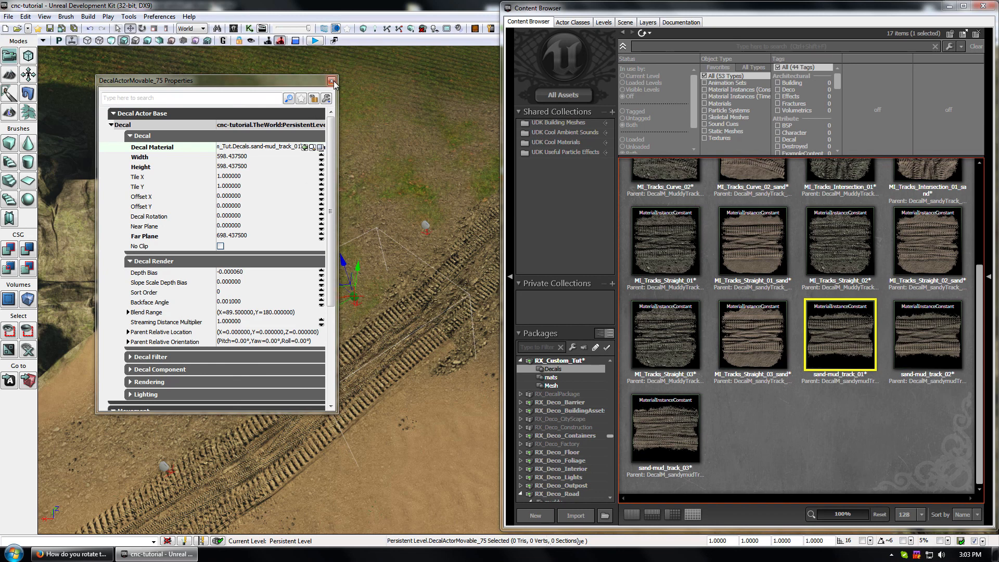
right_drag(363, 97, 369, 102)
click(332, 82)
- Assign sand-mud_track_01 as the Decal Material of the next decal on the muddy side and nudge it toward the sand
right_drag(362, 220, 409, 213)
right_drag(317, 216, 319, 216)
click(309, 218)
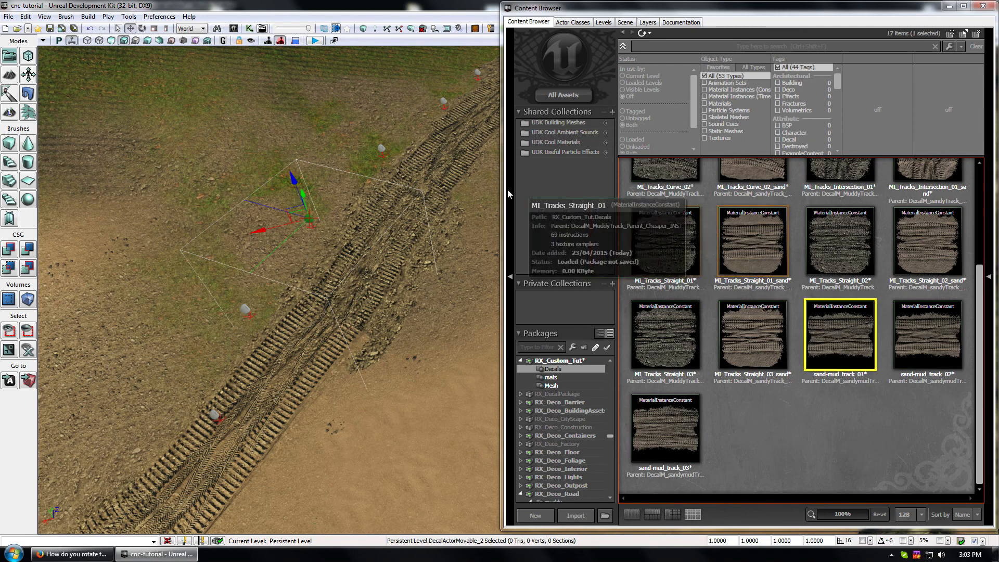
key(F4)
click(305, 147)
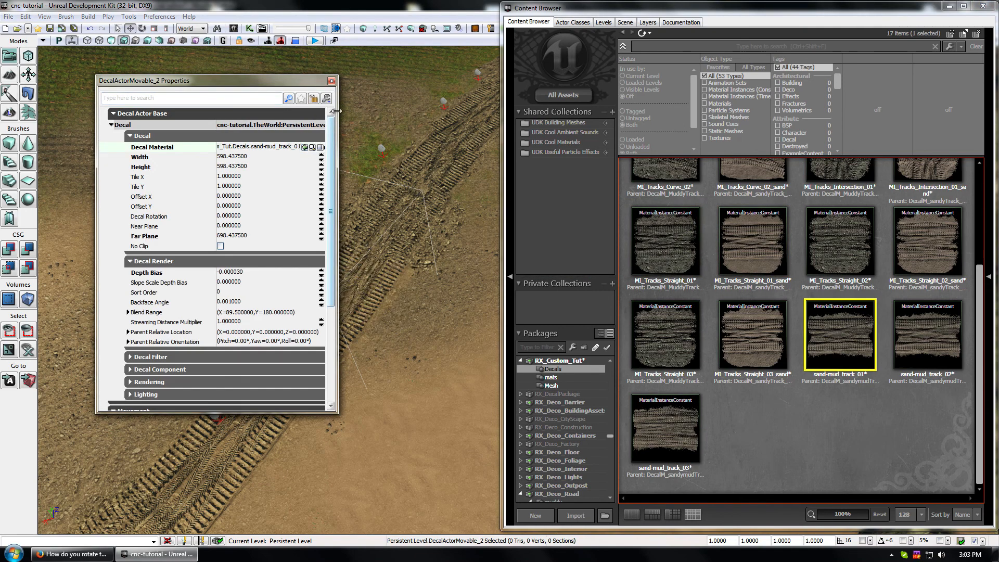
click(331, 81)
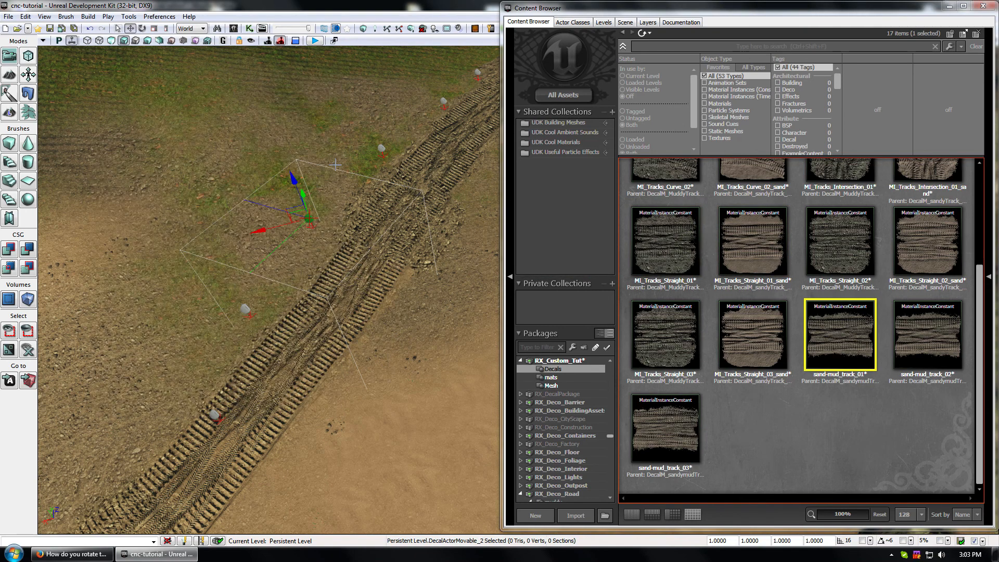
drag(209, 189, 234, 201)
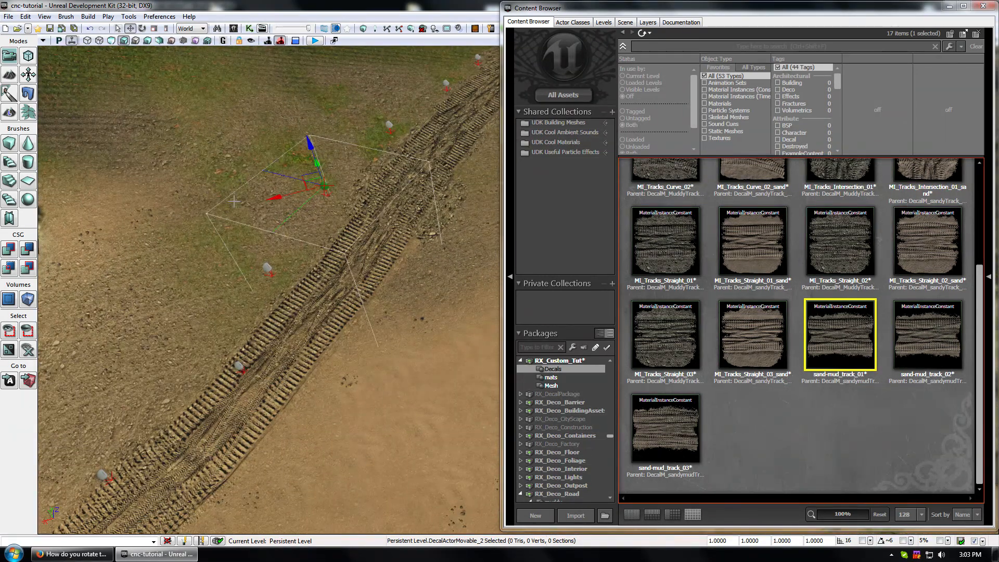
mouse_move(310, 180)
mouse_down()
mouse_move(229, 245)
mouse_move(301, 183)
mouse_up()
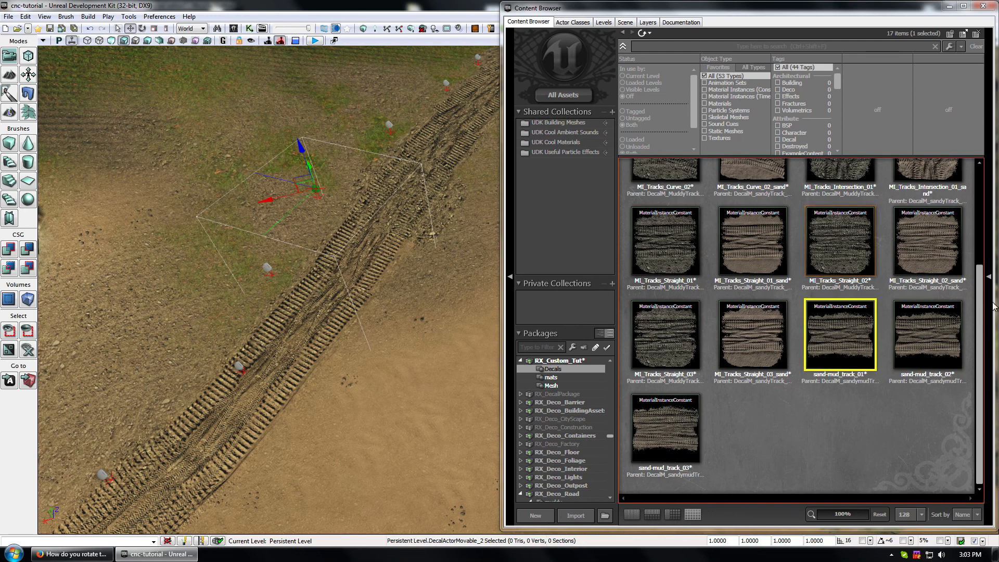
- Assign MI_MuddyTrack_SubParent as the same decal's Decal Material and move it up the track toward the mud, then deselect it
scroll(653, 202, up, 3)
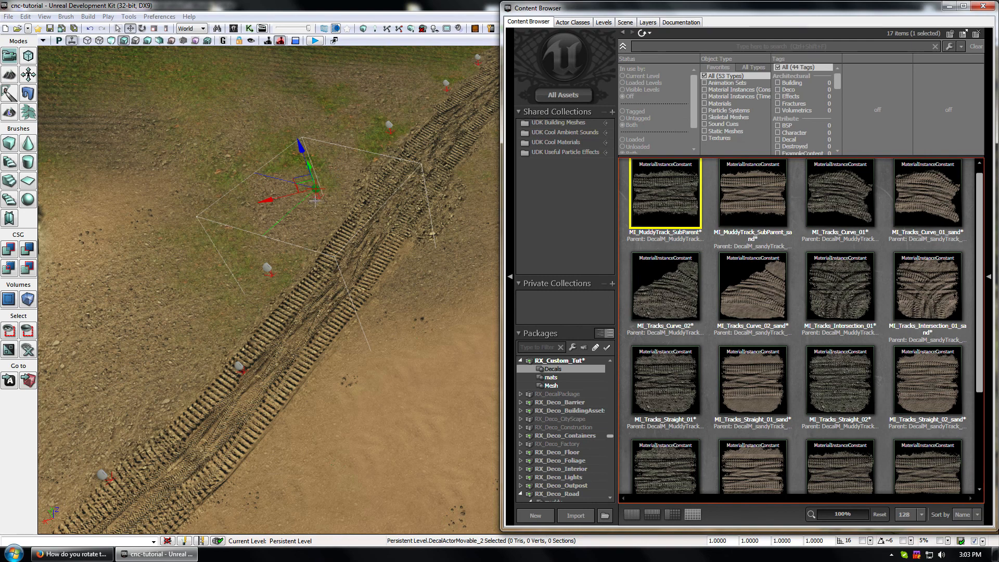
double_click(315, 192)
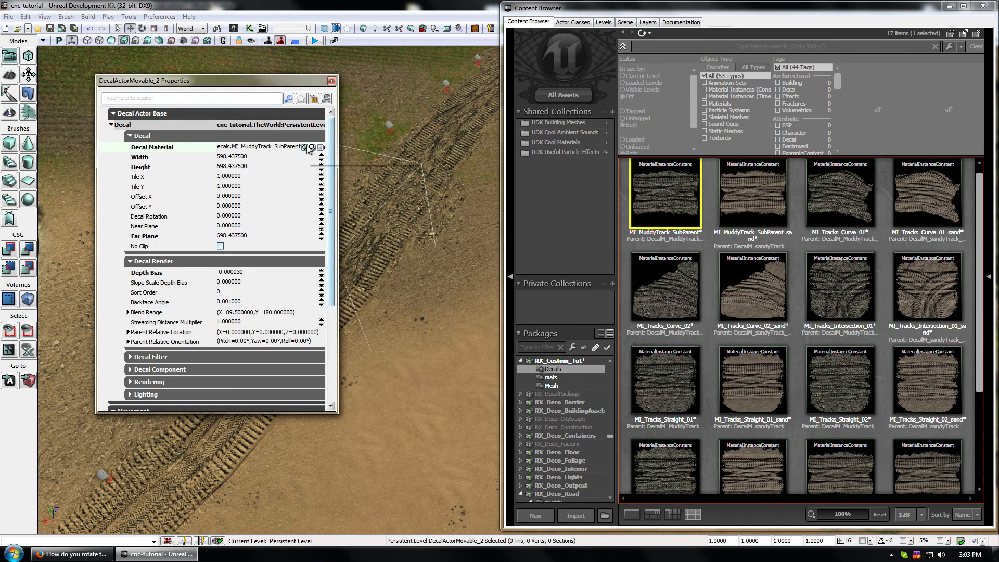
click(332, 81)
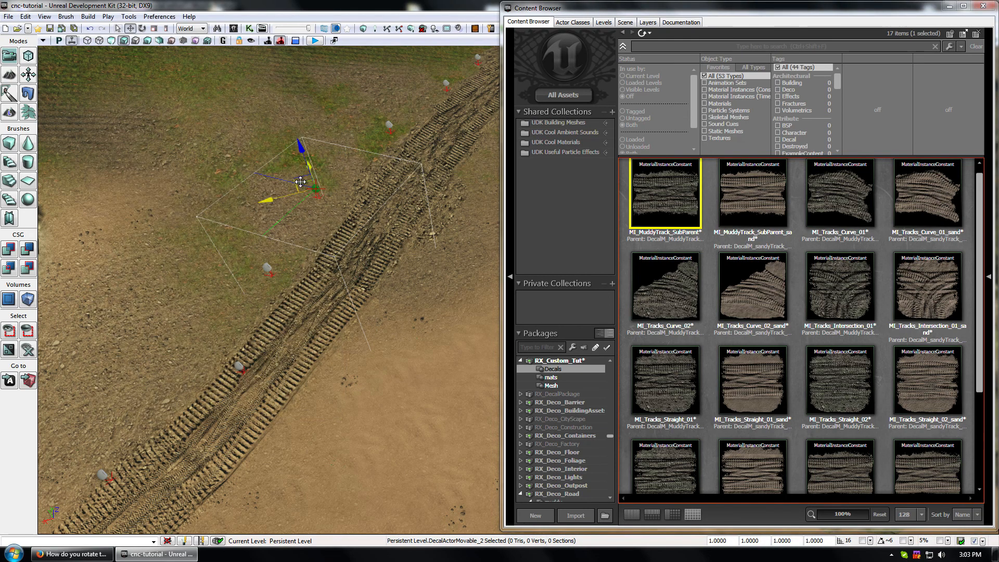
drag(300, 182, 330, 158)
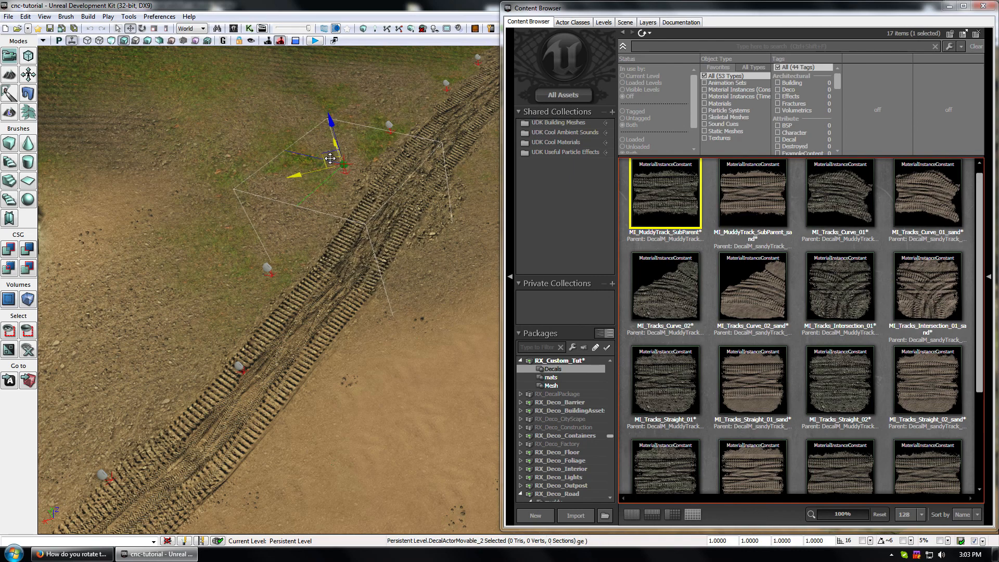
click(354, 284)
drag(384, 338, 412, 343)
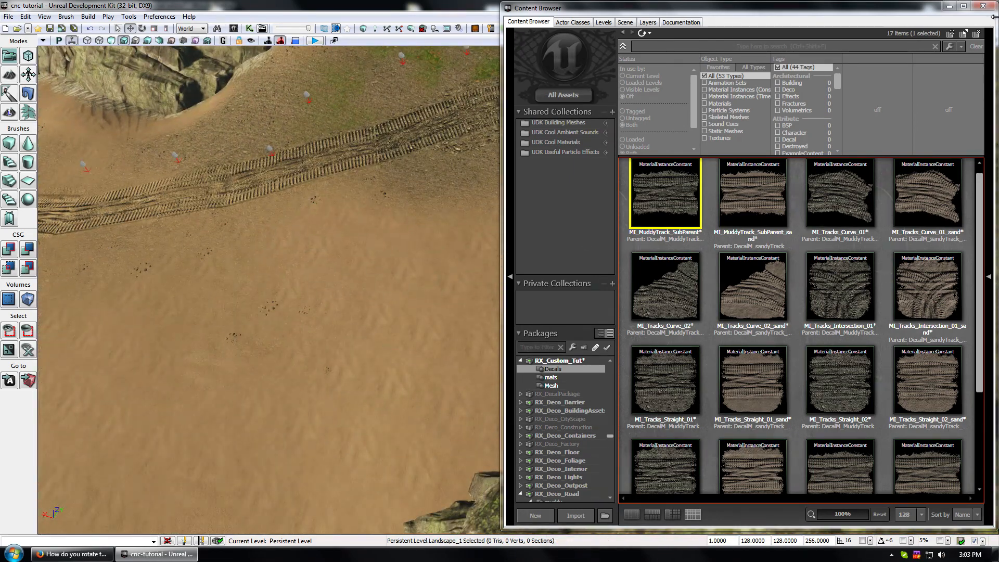
click(983, 6)
- Select the run of track decals along the grassy valley below the forest cliffs, leaving out the separate decals on the side track
right_drag(614, 234, 757, 196)
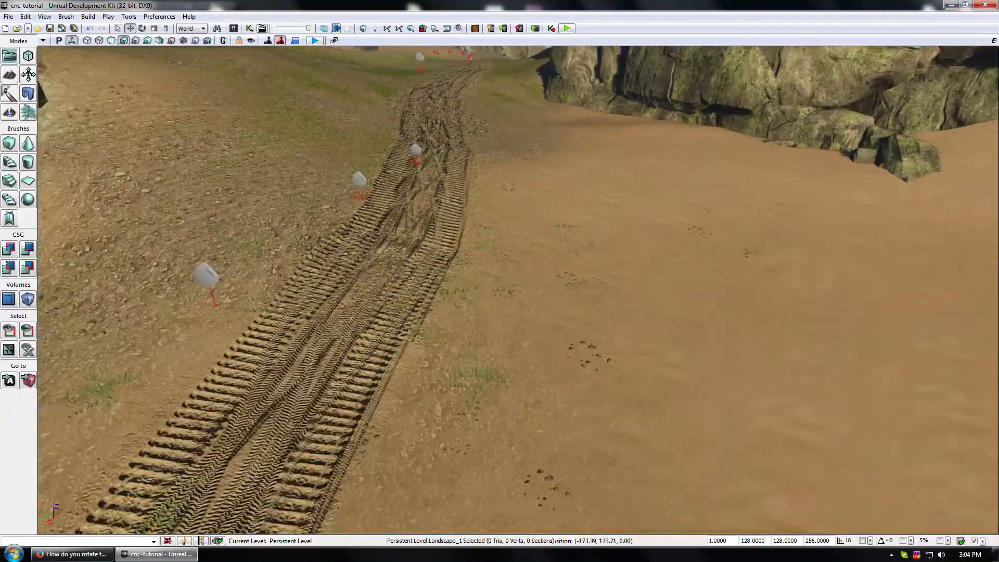
right_drag(486, 312, 538, 294)
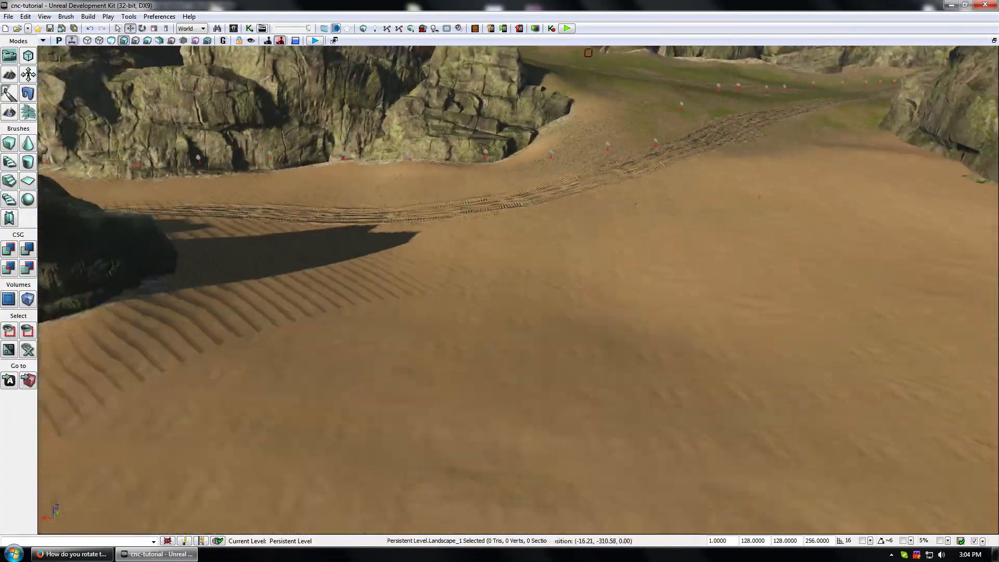
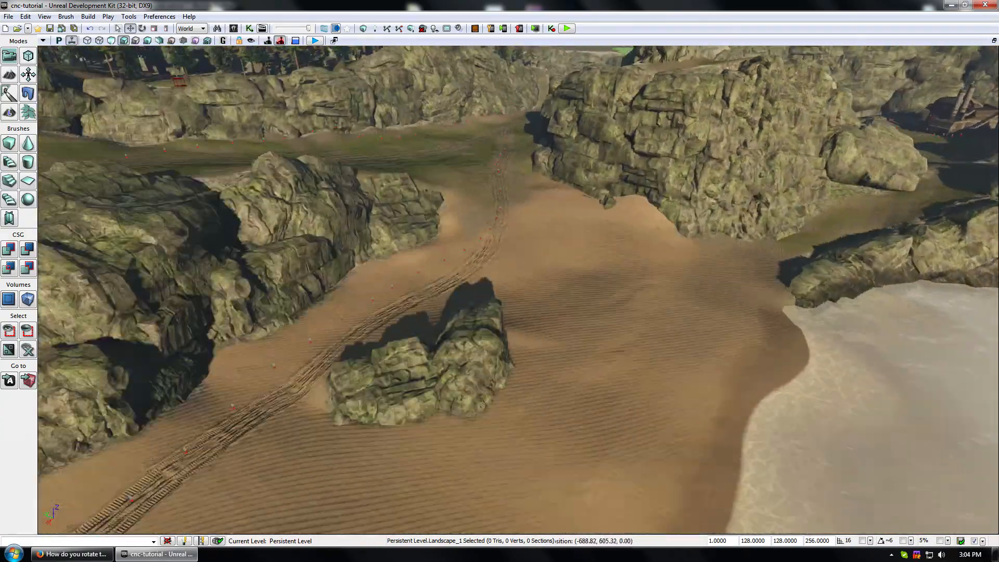
drag(498, 322, 497, 290)
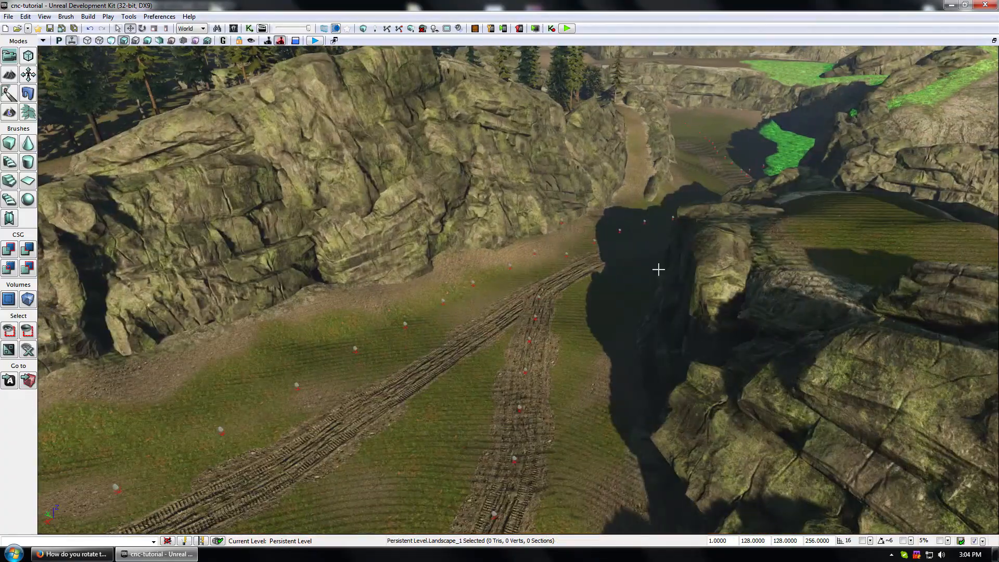
right_drag(589, 331, 428, 186)
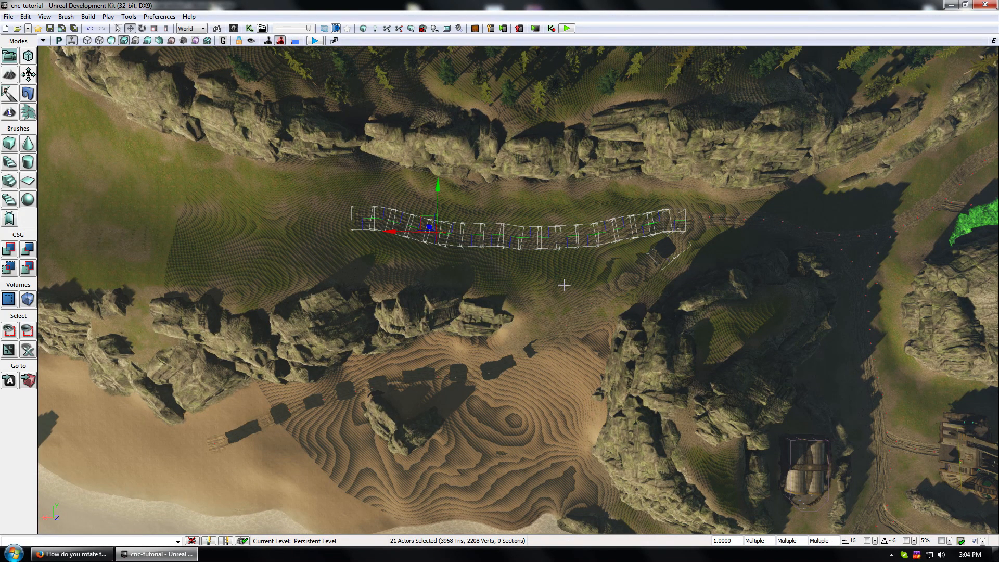
right_drag(564, 285, 489, 305)
key(w)
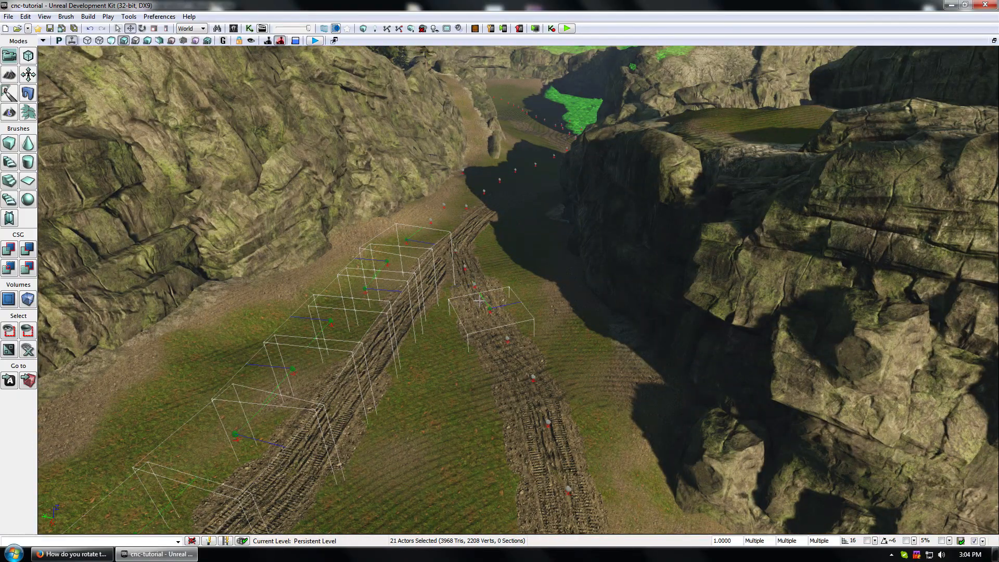
right_drag(527, 294, 614, 301)
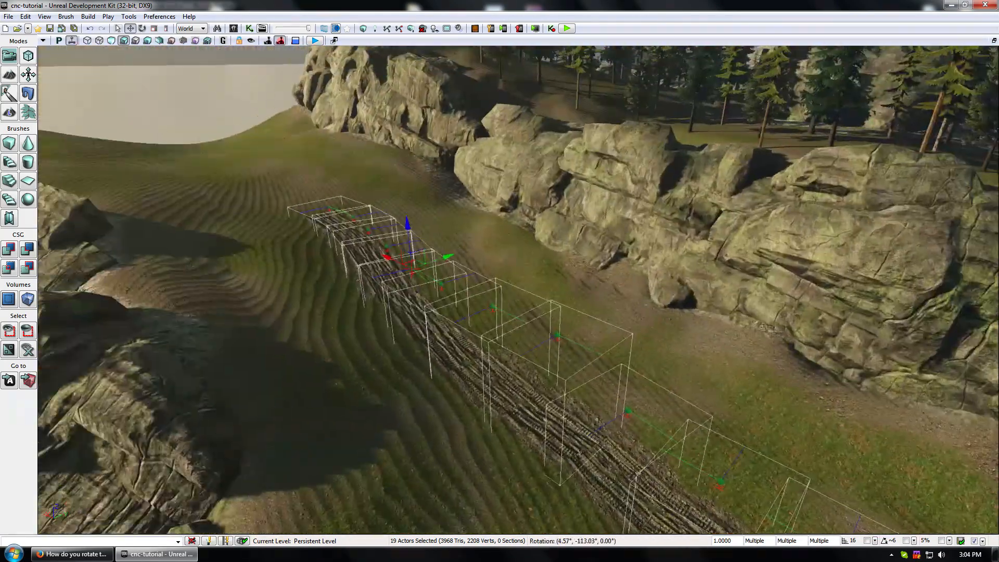
mouse_move(280, 319)
mouse_down()
mouse_move(375, 395)
mouse_move(380, 447)
mouse_move(375, 364)
mouse_move(322, 313)
mouse_move(262, 333)
mouse_move(284, 283)
mouse_up()
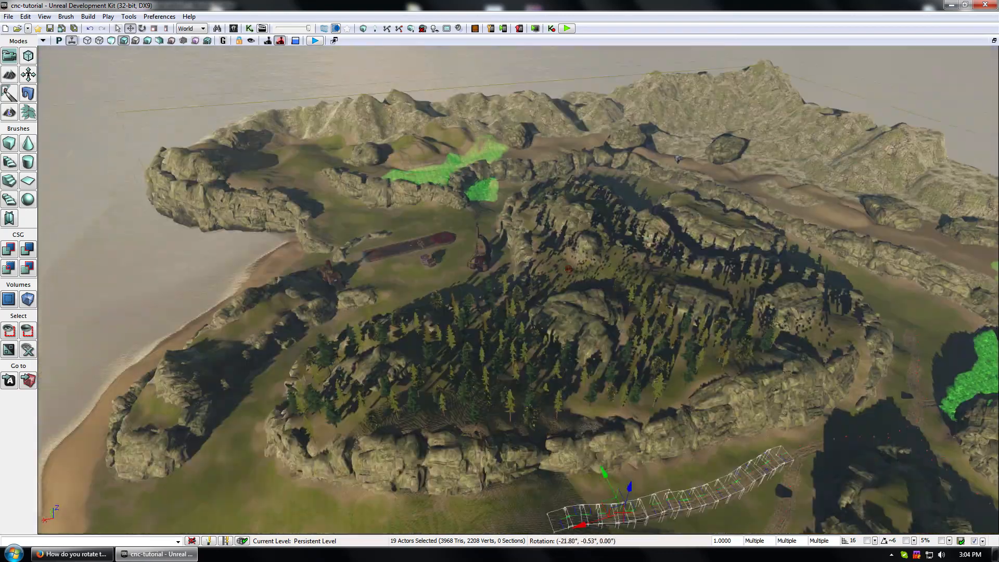
- Switch the viewport to unlit shading and duplicate the selected track decals onto the open grass at the valley's far end
right_drag(283, 284, 284, 311)
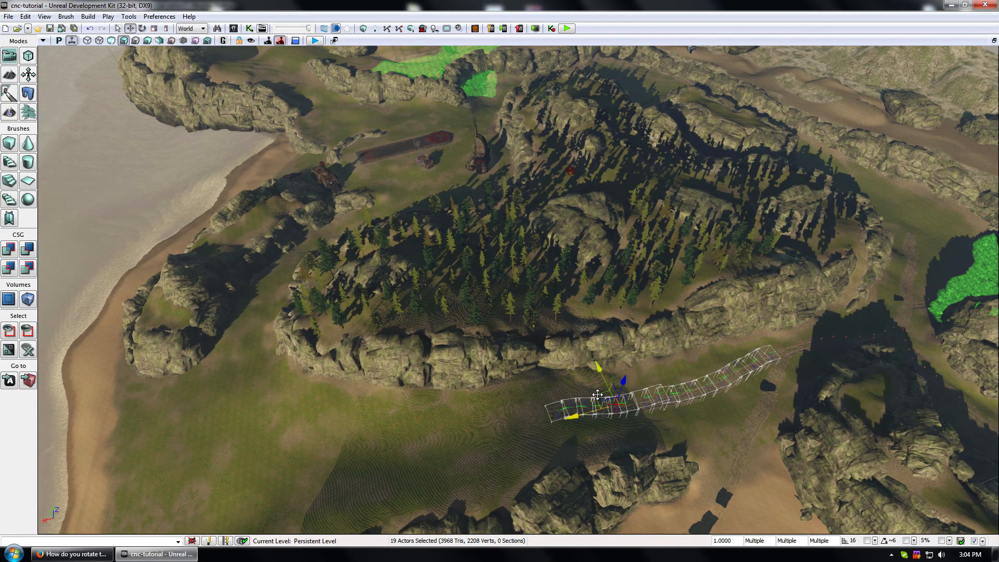
drag(457, 367, 199, 327)
drag(208, 59, 200, 26)
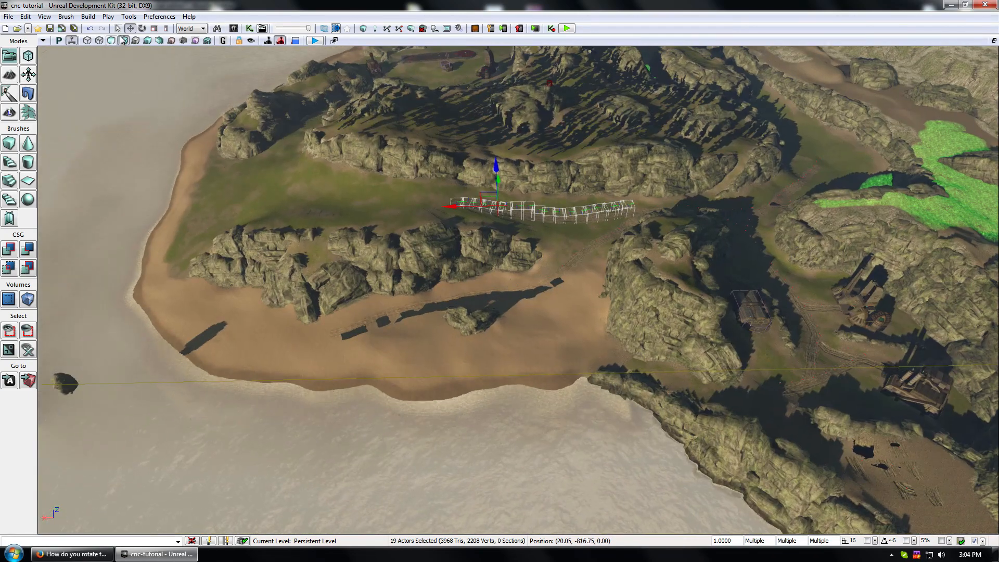
click(111, 40)
middle_drag(218, 156, 109, 208)
drag(109, 208, 406, 218)
alt+drag(602, 148, 271, 331)
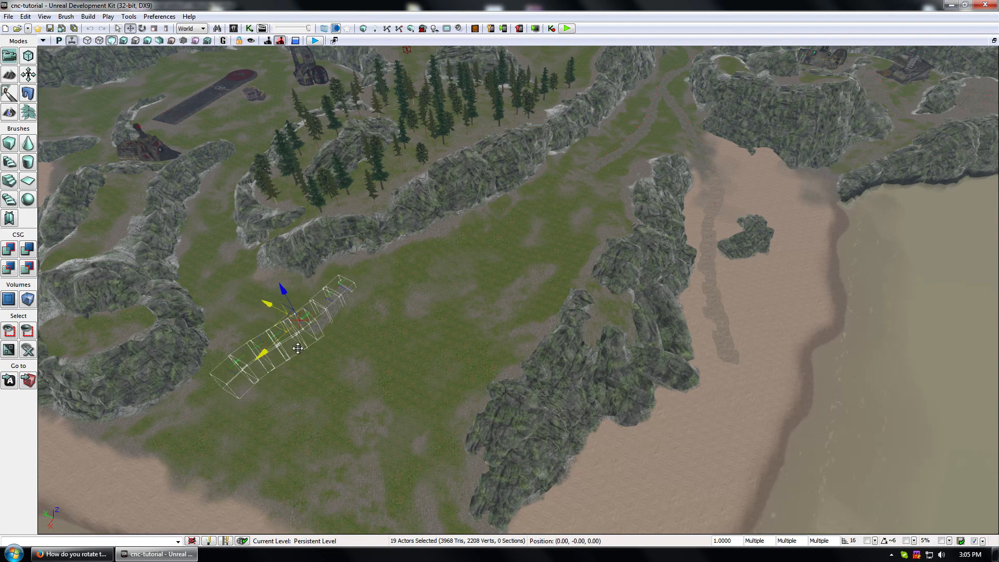
- Rotate the copied track run to head toward the pass and move it into the gap between the cliffs
key(space)
drag(309, 361, 354, 359)
drag(315, 277, 312, 361)
key(space)
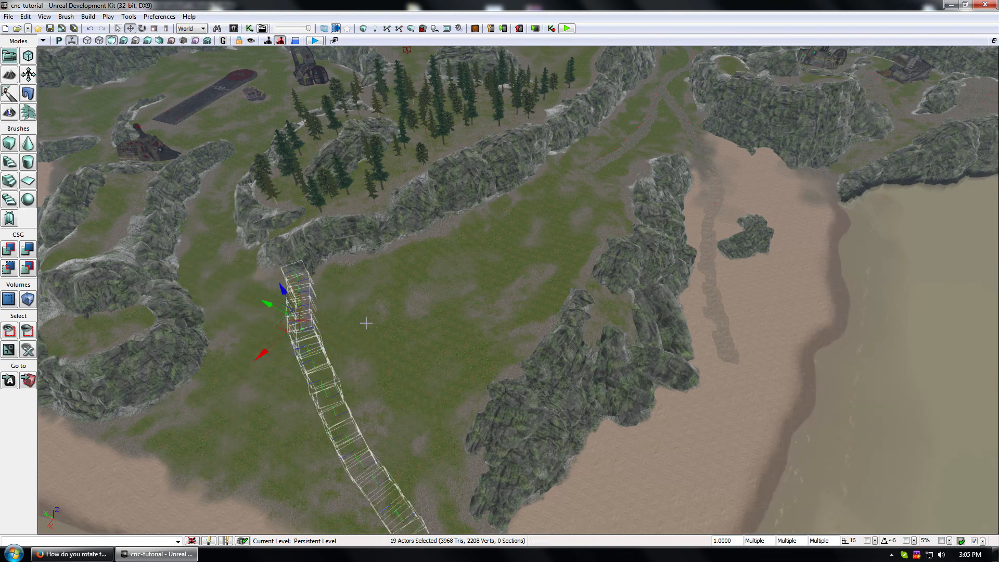
drag(274, 321, 184, 228)
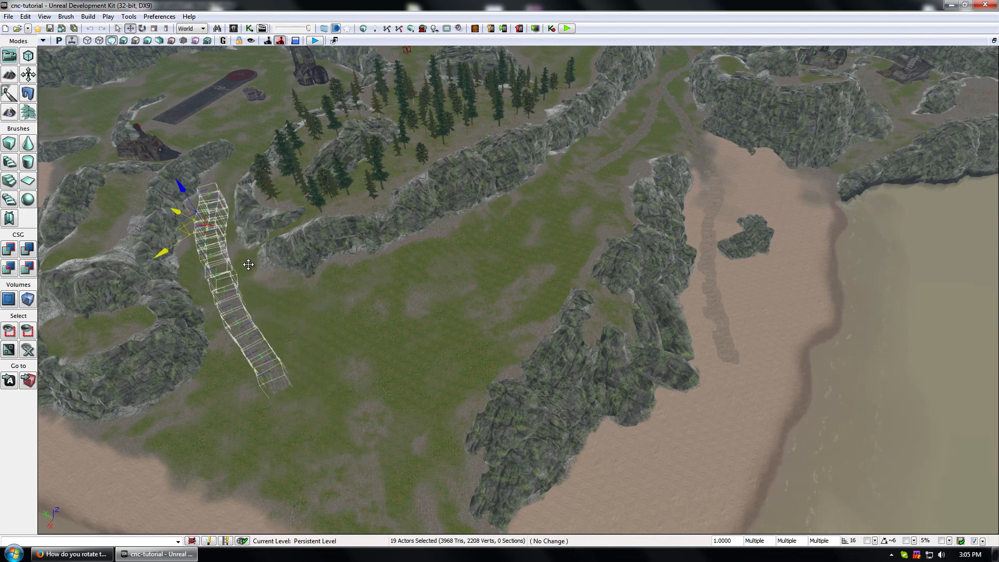
- Lower the copied track run closer to the terrain and shift it slightly further into the pass toward the base
middle_drag(198, 382, 393, 388)
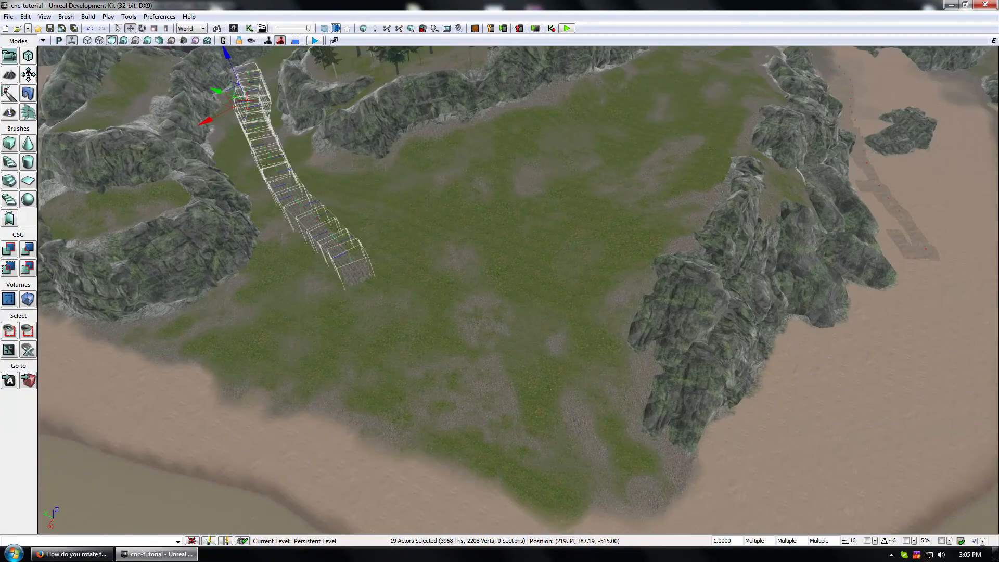
right_drag(500, 291, 687, 286)
right_drag(156, 432, 240, 443)
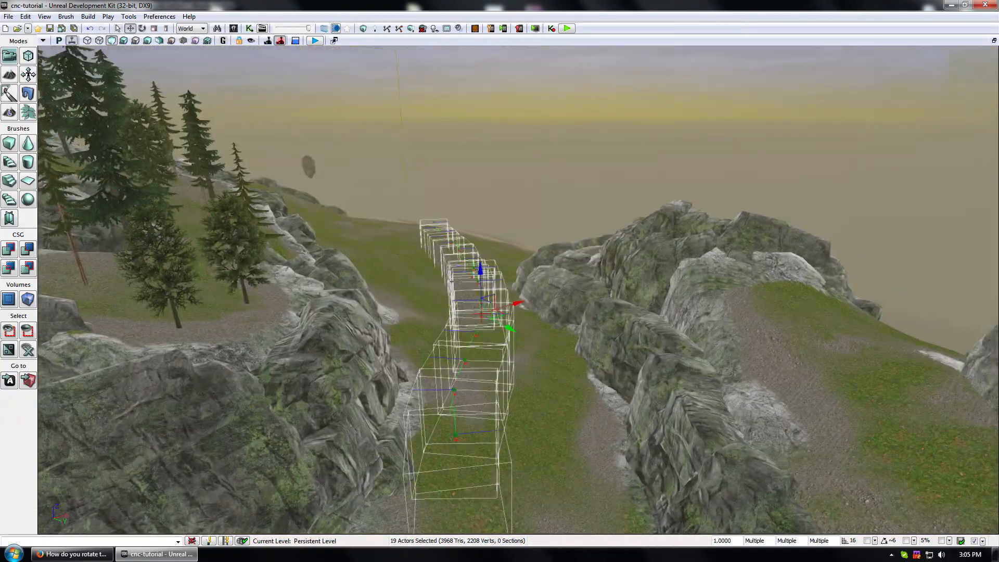
mouse_move(482, 267)
mouse_down()
mouse_move(482, 305)
mouse_move(478, 291)
mouse_up()
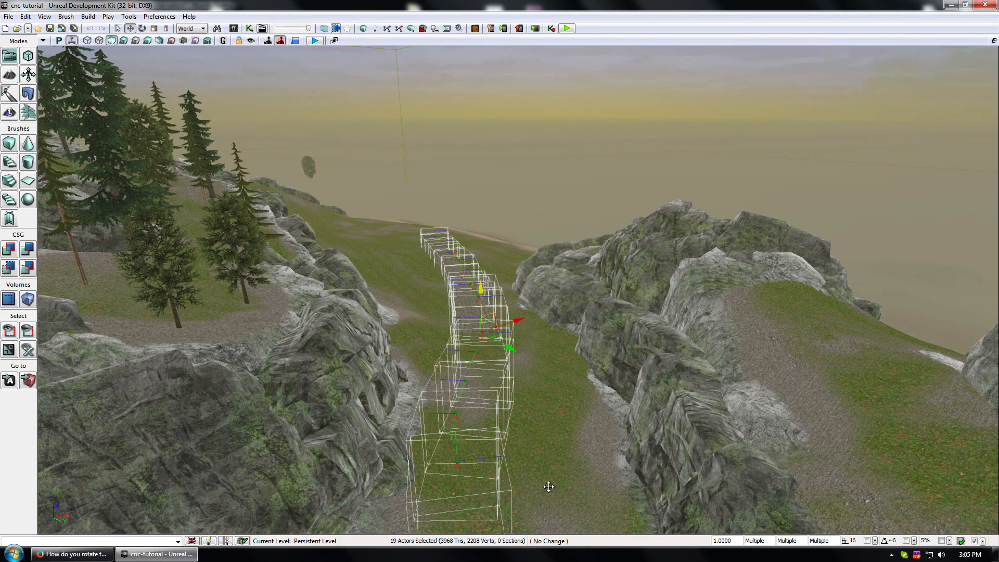
mouse_move(548, 486)
mouse_down()
mouse_move(546, 530)
mouse_move(546, 468)
mouse_move(728, 453)
mouse_move(723, 520)
mouse_move(716, 416)
mouse_move(692, 370)
mouse_up()
right_drag(691, 370, 686, 430)
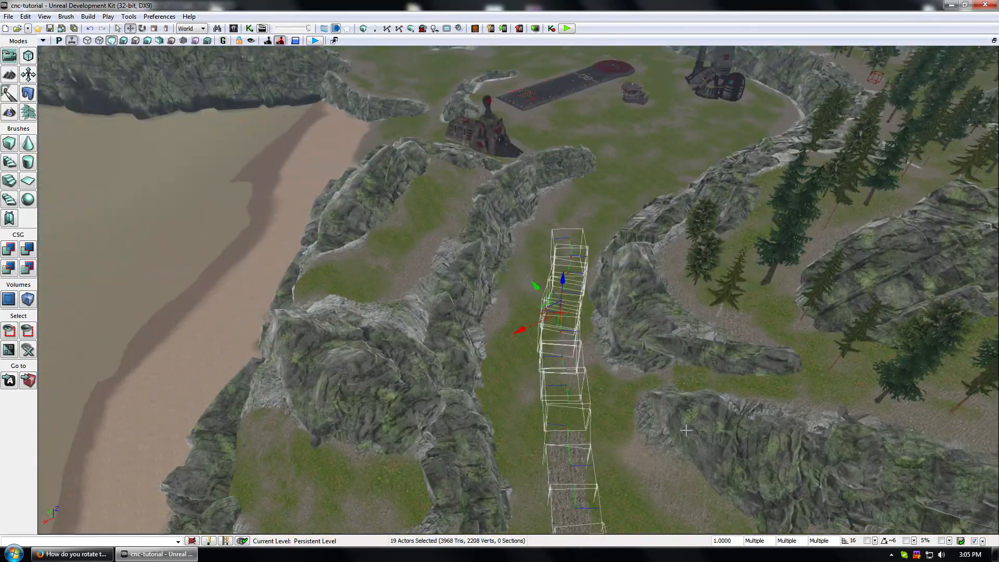
drag(532, 302, 531, 274)
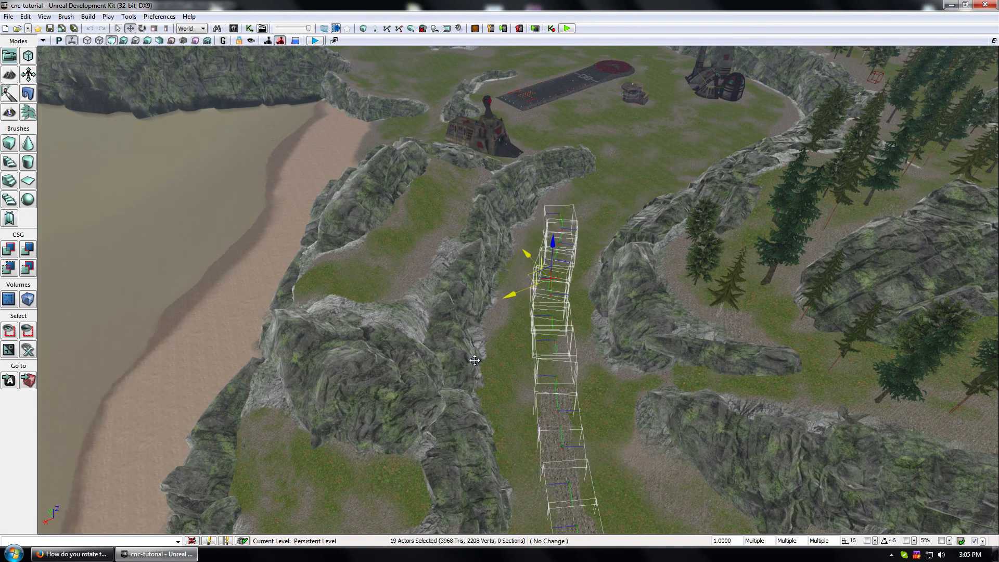
drag(491, 430, 439, 434)
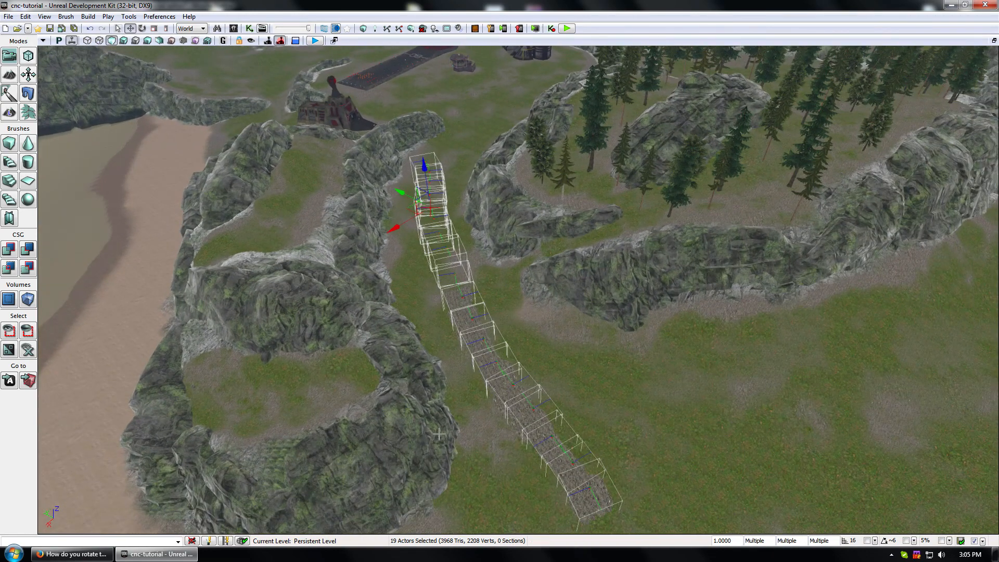
- Snap the copied decals to the floor with Snap Pivot to Floor, raise the whole run above the terrain, and deselect it
right_drag(353, 324, 377, 319)
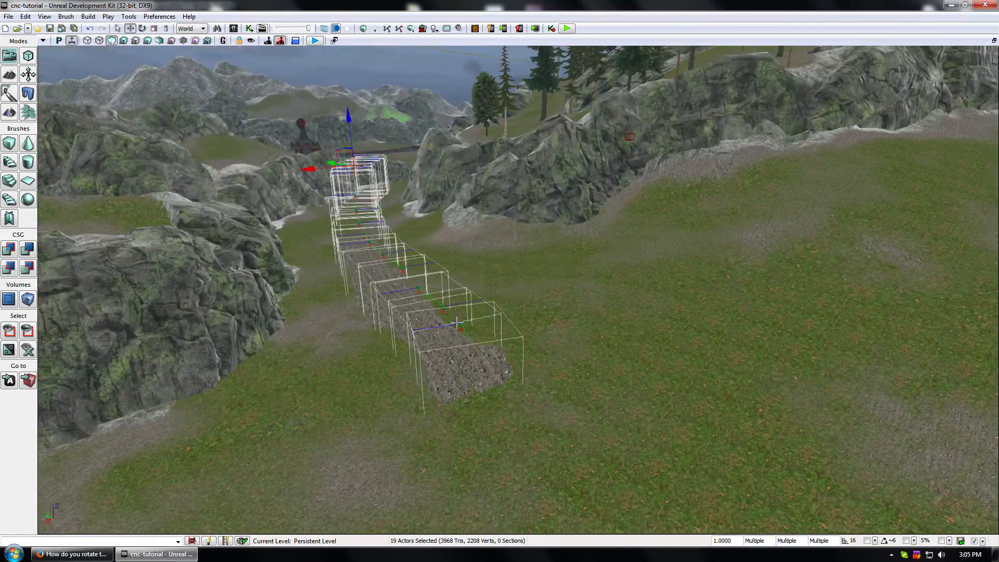
right_click(461, 134)
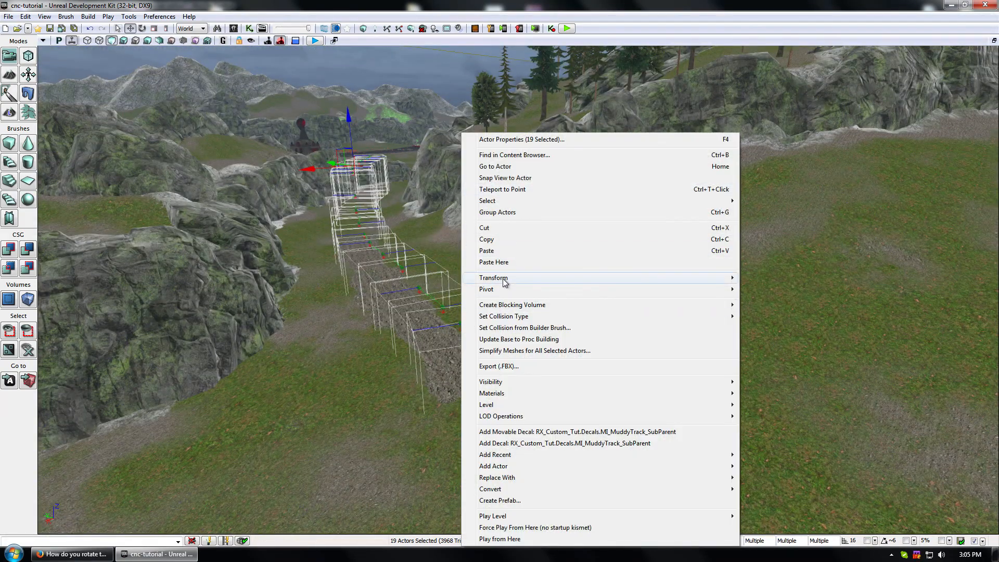
mouse_move(505, 281)
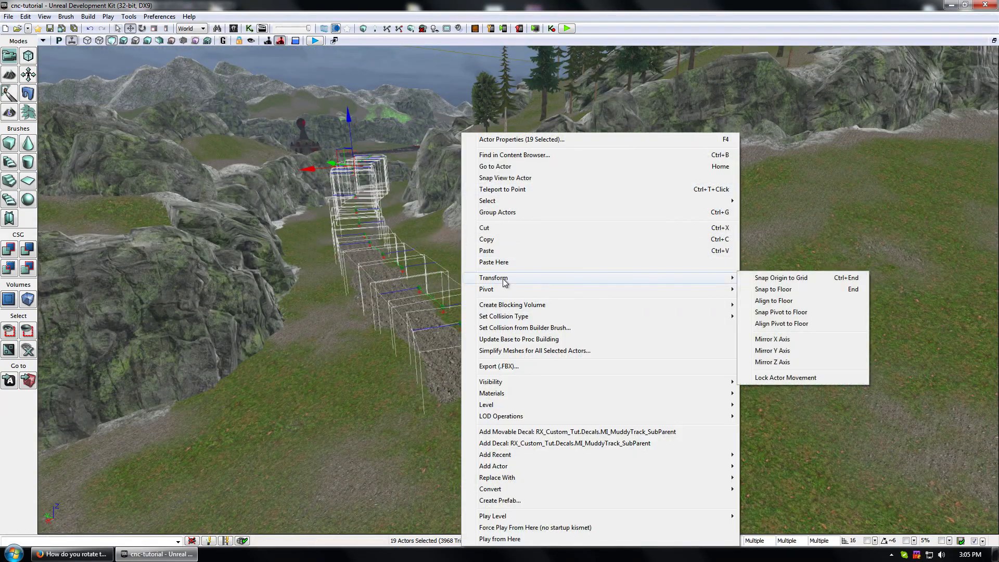
click(804, 314)
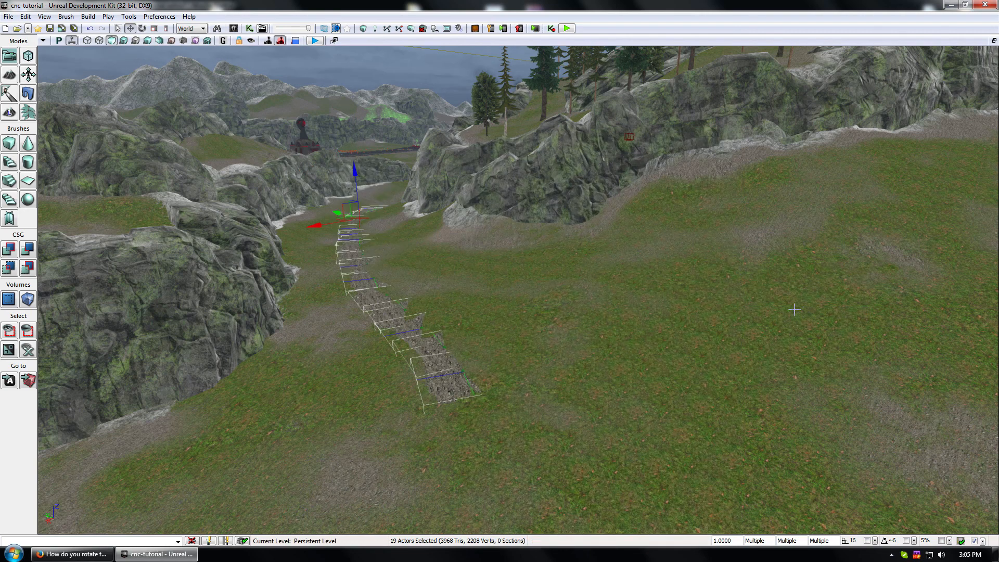
drag(353, 166, 347, 144)
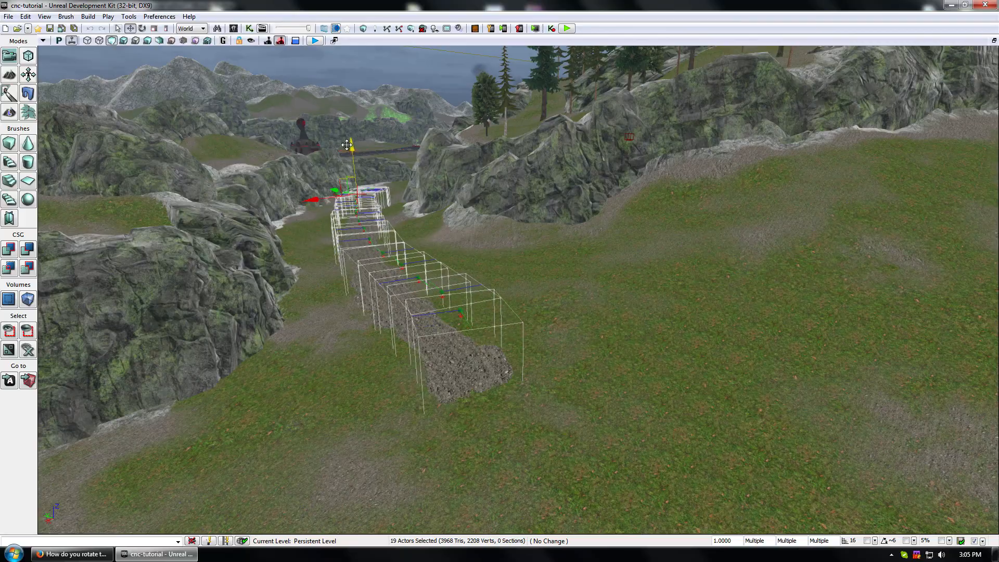
right_drag(455, 272, 375, 302)
mouse_move(375, 301)
mouse_down()
mouse_move(396, 271)
mouse_move(427, 328)
mouse_move(385, 286)
mouse_up()
right_drag(385, 286, 473, 317)
click(602, 325)
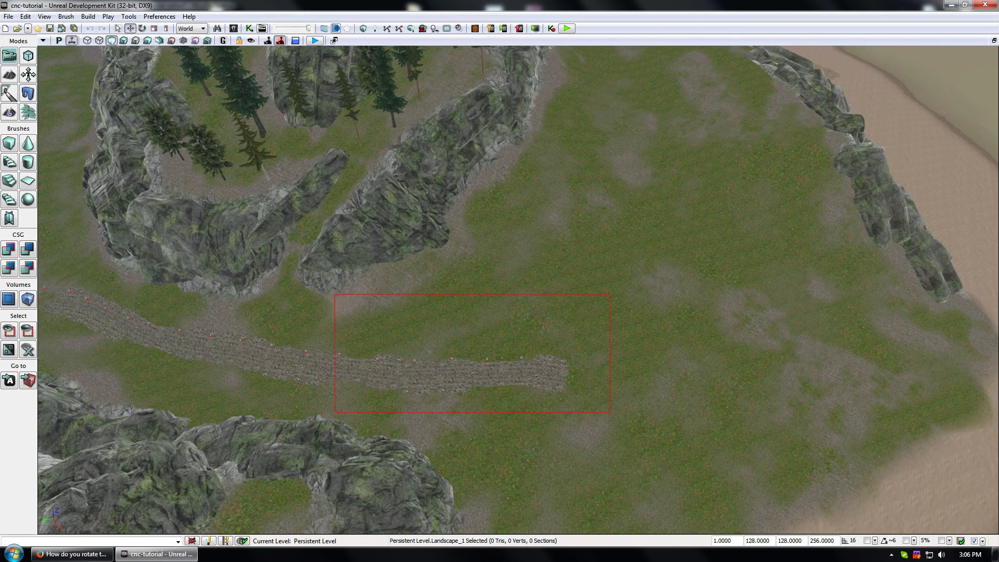
- Rotate only the ten decals at the run's open-grass end by about -9 degrees and move them back in line with the track
ctrl+alt+drag(610, 294, 614, 296)
ctrl+click(296, 439)
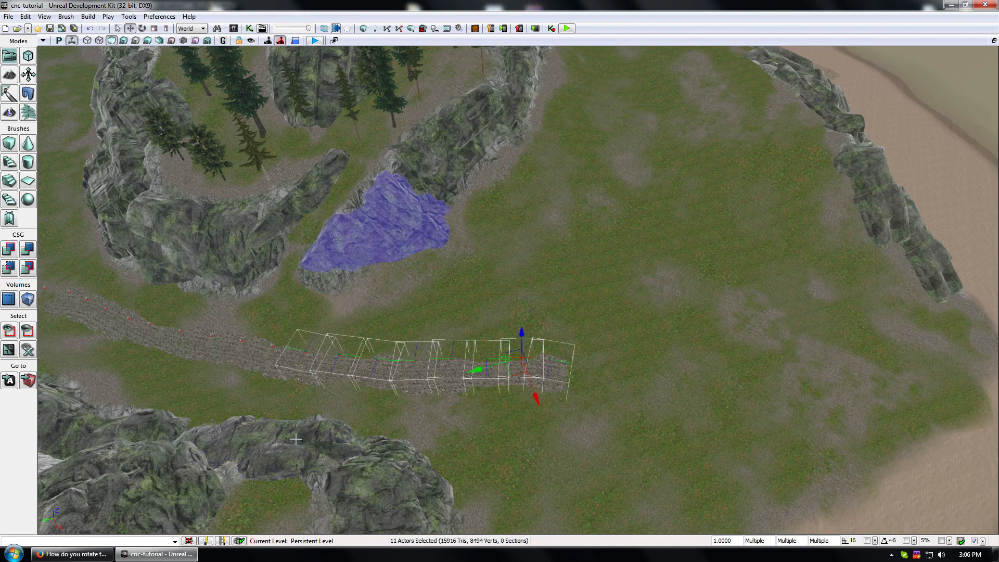
ctrl+click(378, 211)
key(space)
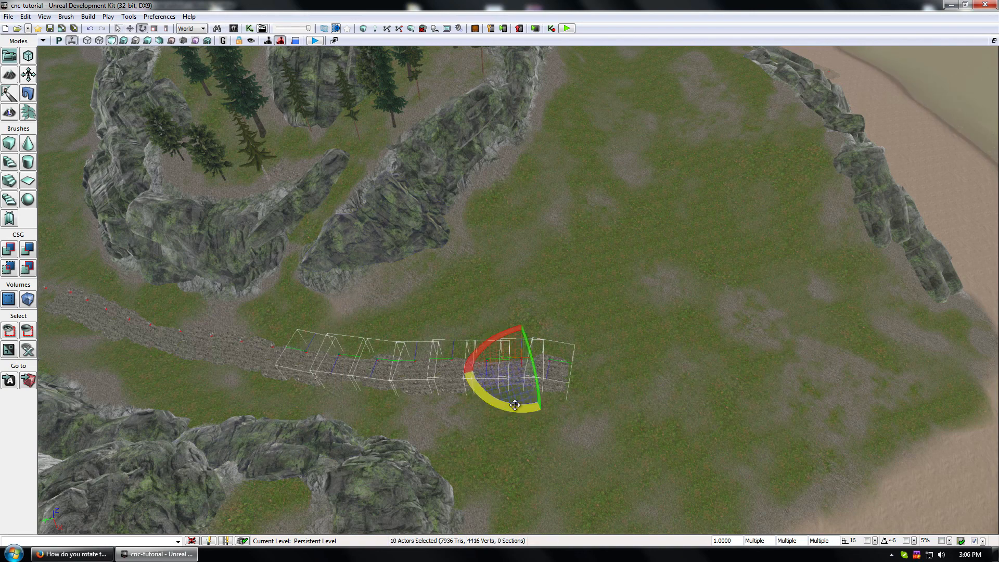
drag(515, 405, 517, 406)
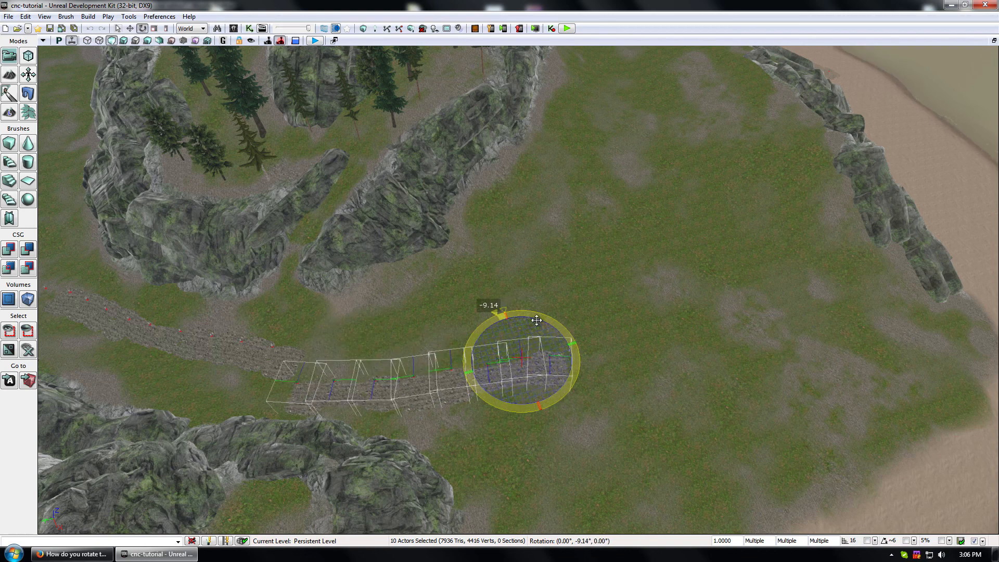
key(w)
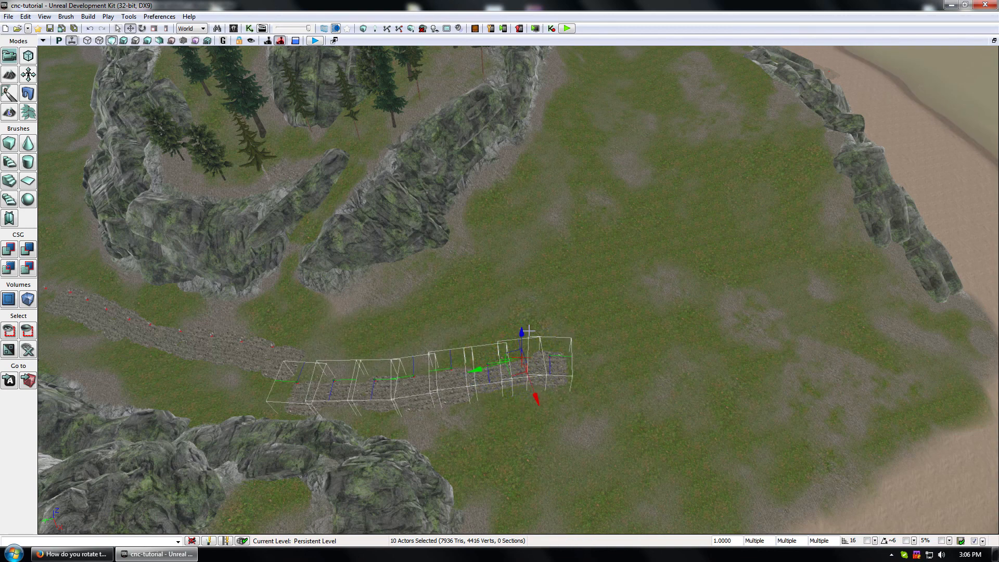
drag(522, 362, 509, 343)
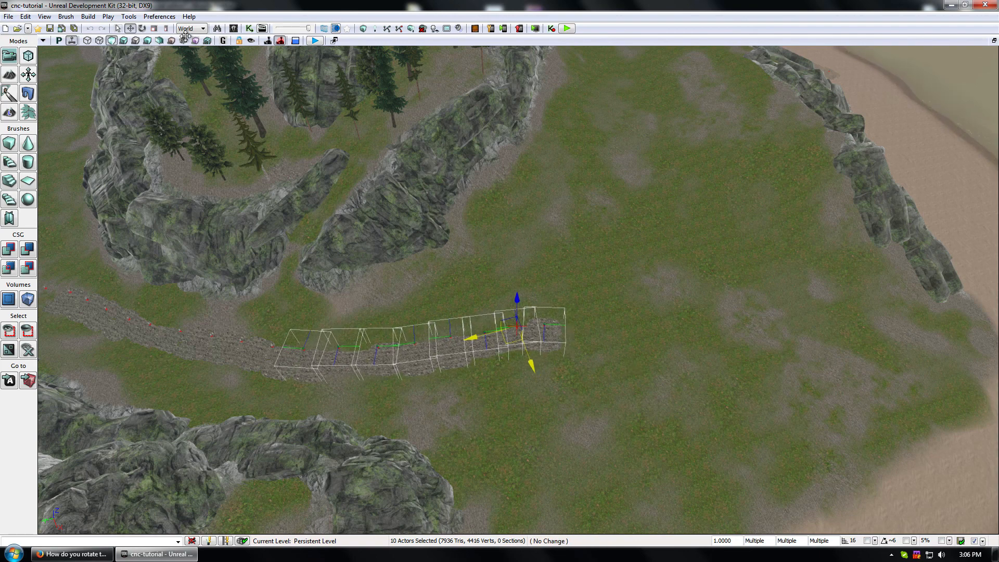
click(632, 234)
right_drag(606, 227, 464, 359)
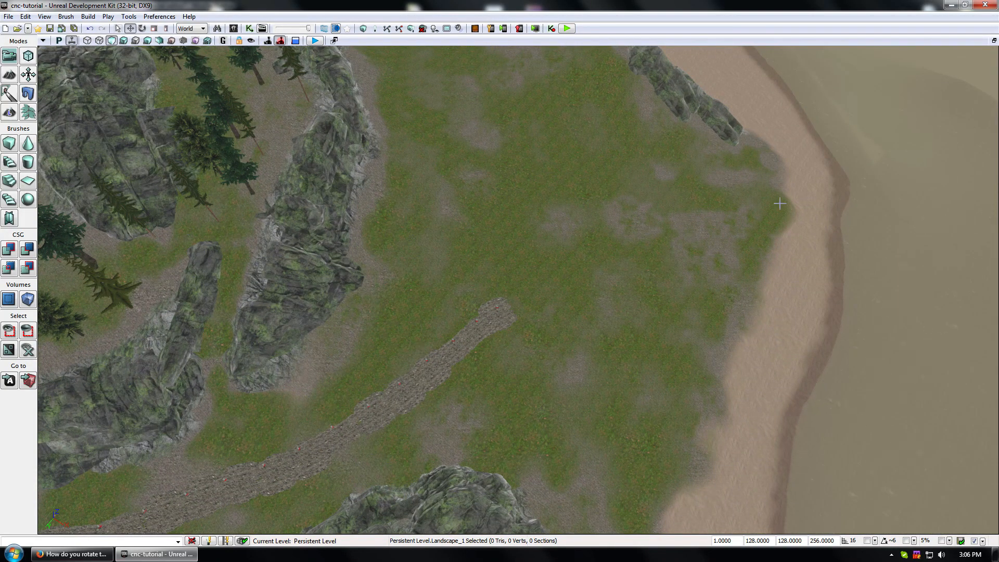
drag(521, 225, 520, 333)
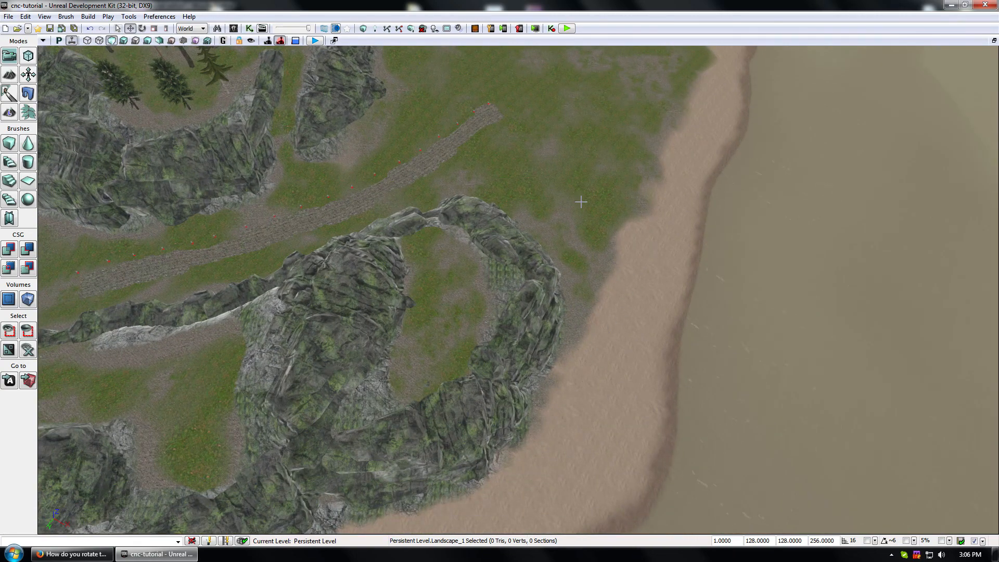
drag(581, 202, 578, 302)
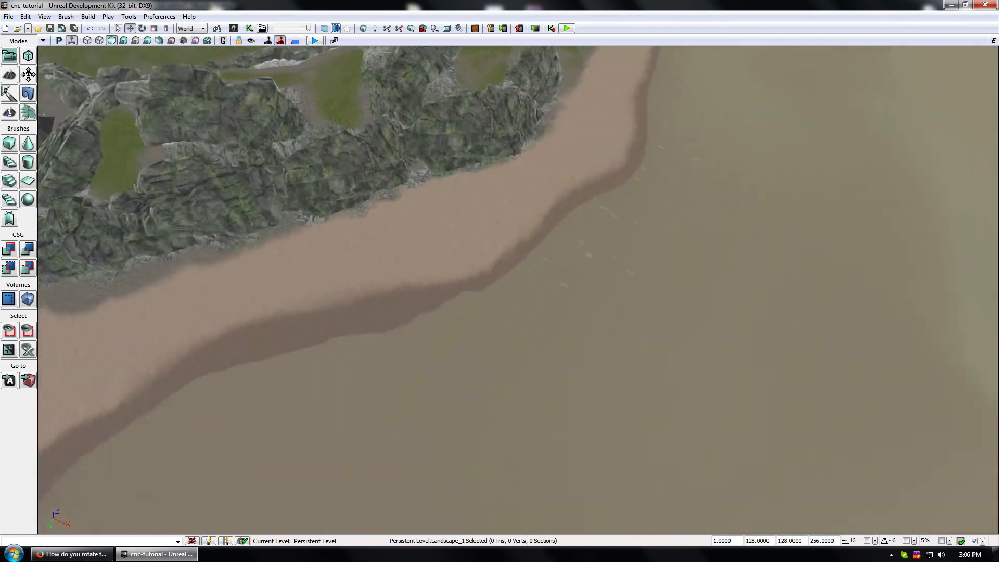
right_drag(291, 291, 307, 268)
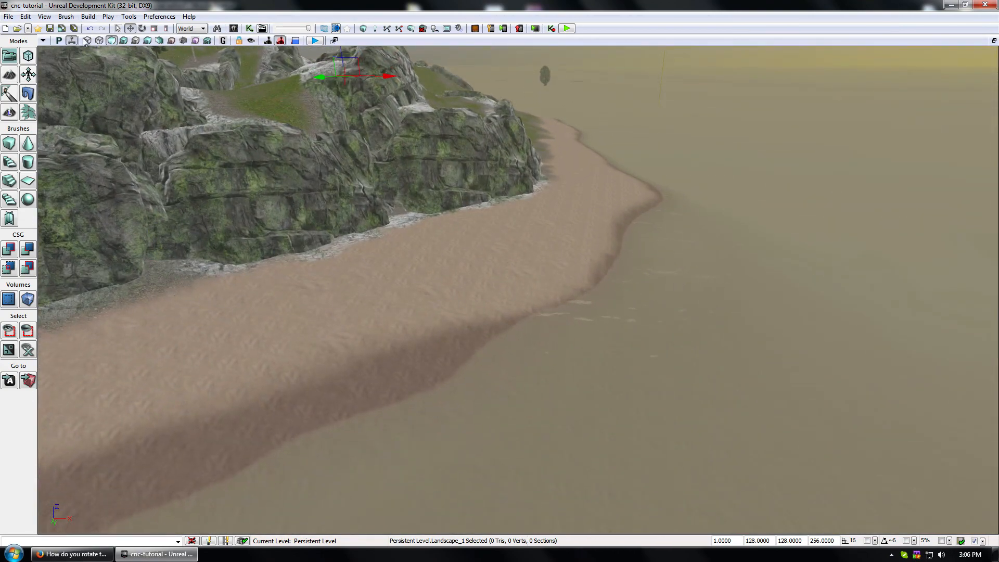
drag(369, 181, 461, 146)
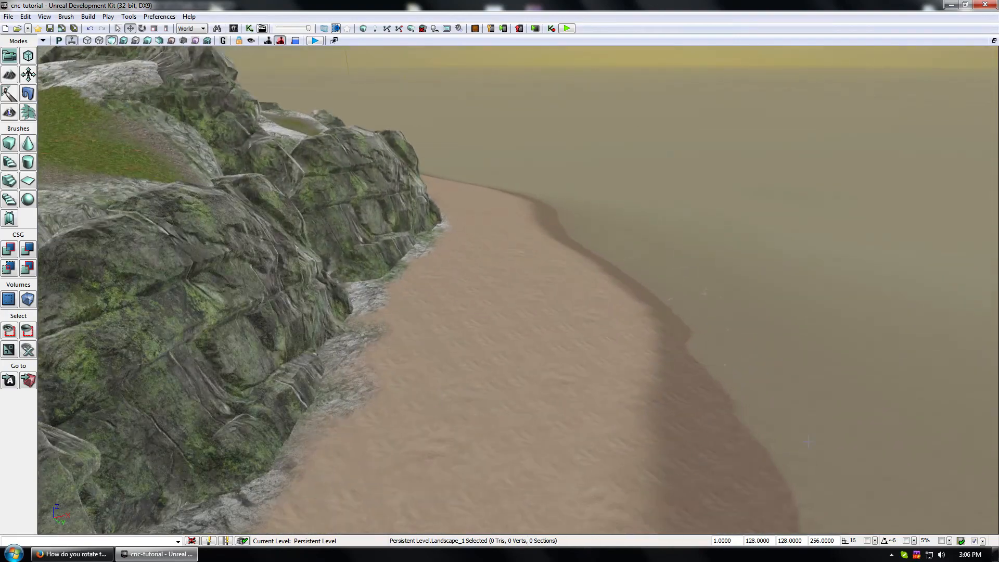
- Switch the viewport to Lit shading and look over the sandy shoreline beside the cliffs
click(124, 41)
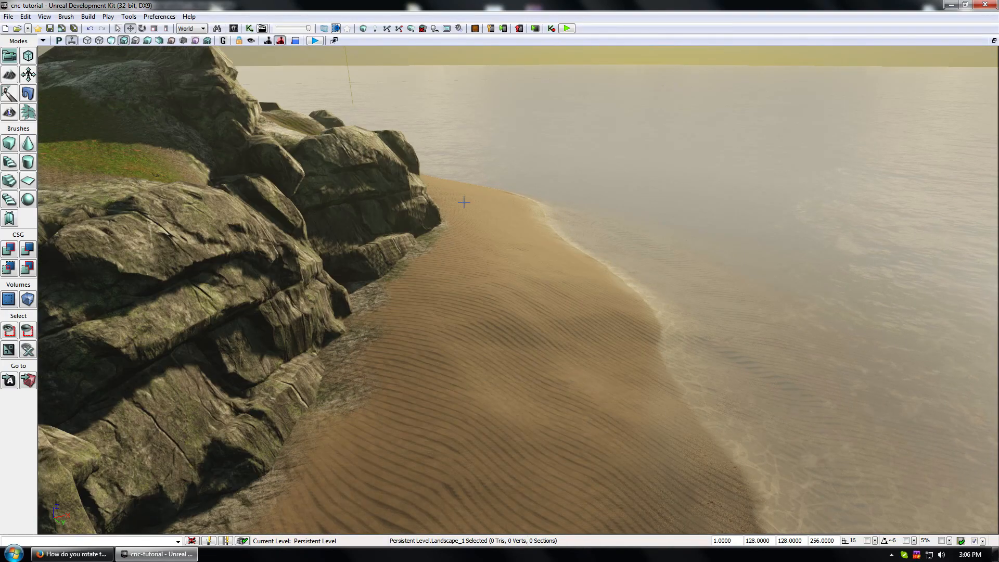
drag(464, 201, 481, 343)
right_drag(481, 343, 477, 225)
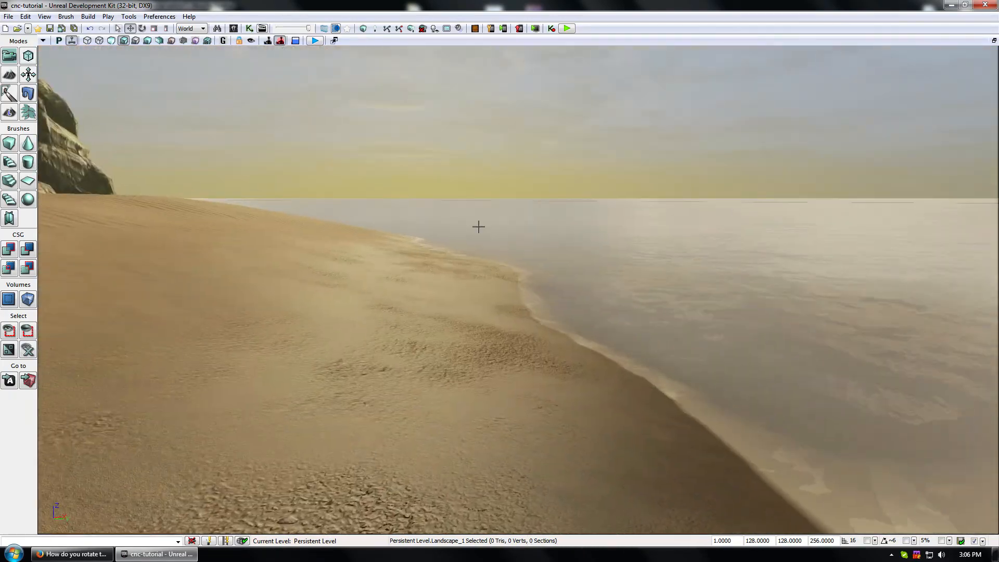
drag(477, 225, 248, 90)
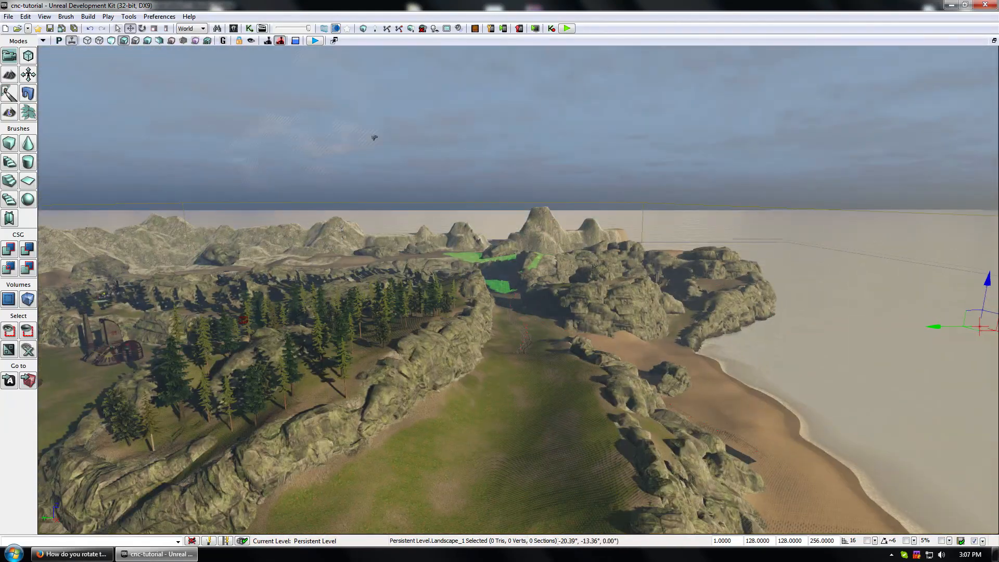
- Survey the grass valley from above and examine the track run's open-grass end up close
right_drag(374, 138, 323, 209)
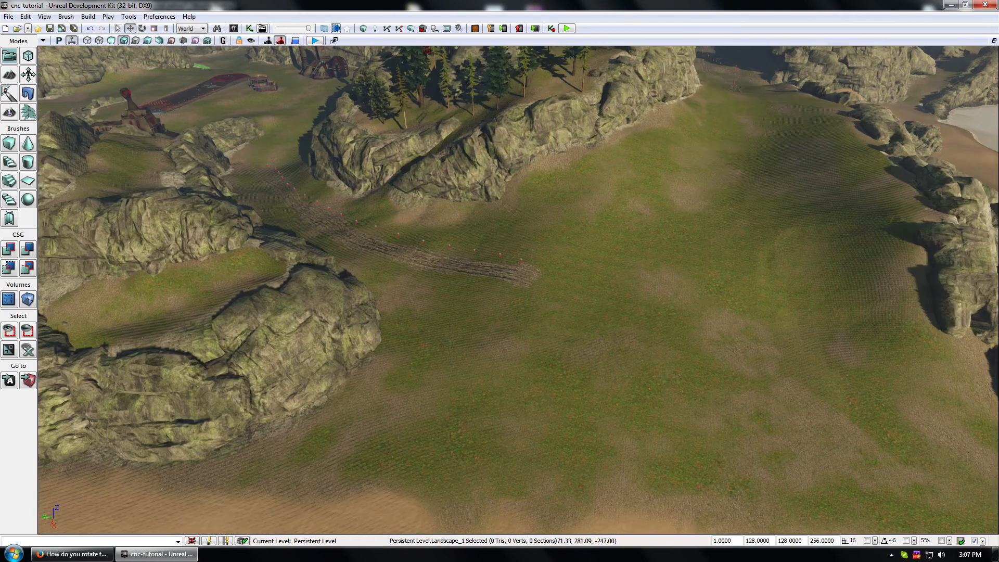
right_drag(443, 276, 440, 282)
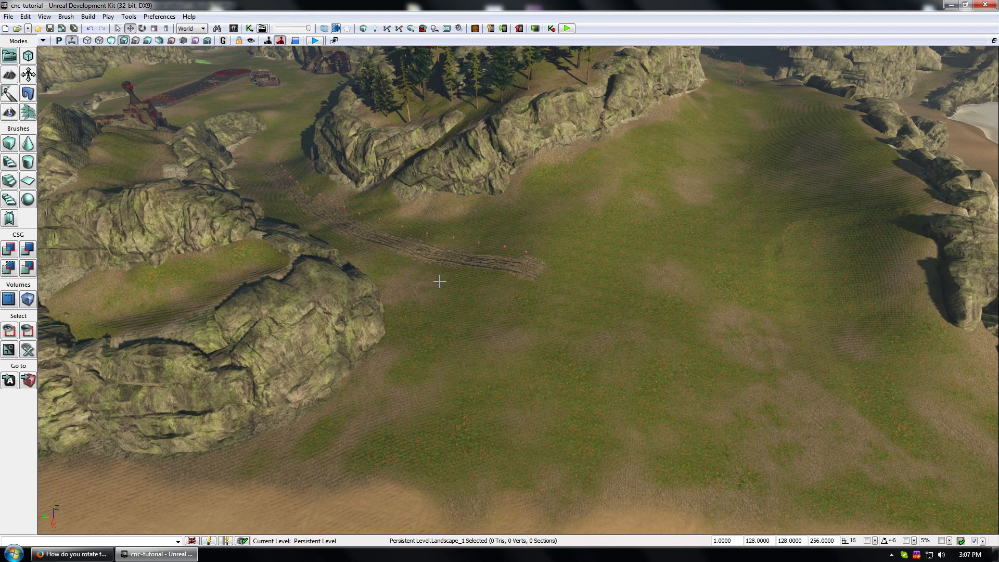
right_drag(510, 304, 539, 275)
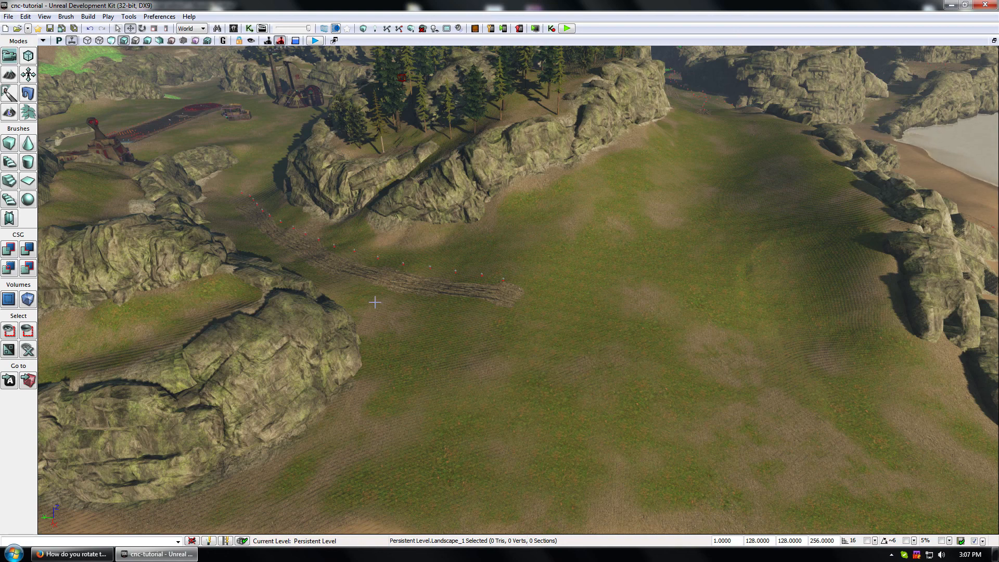
middle_drag(518, 289, 526, 494)
right_drag(518, 290, 527, 262)
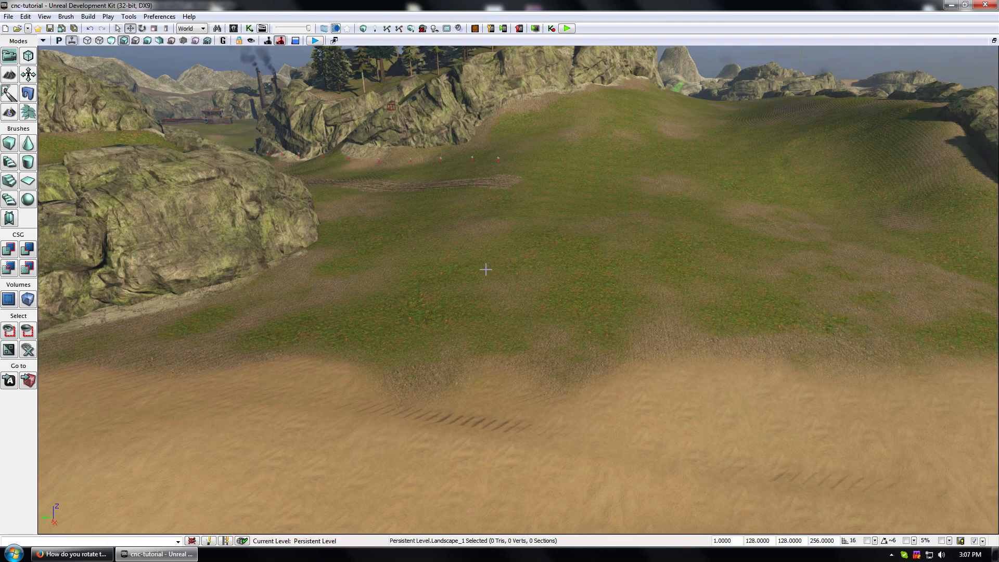
drag(486, 269, 418, 269)
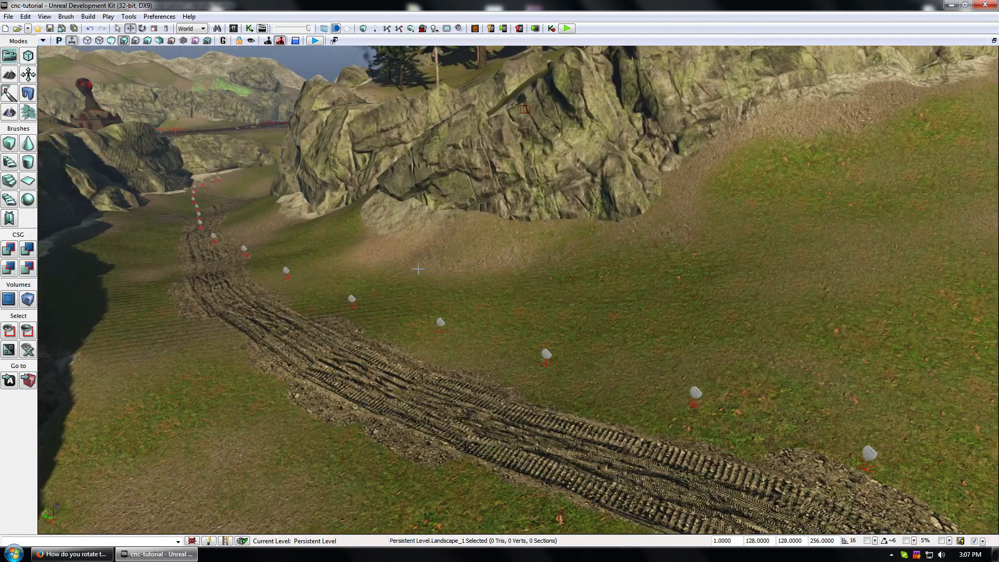
right_drag(513, 291, 515, 302)
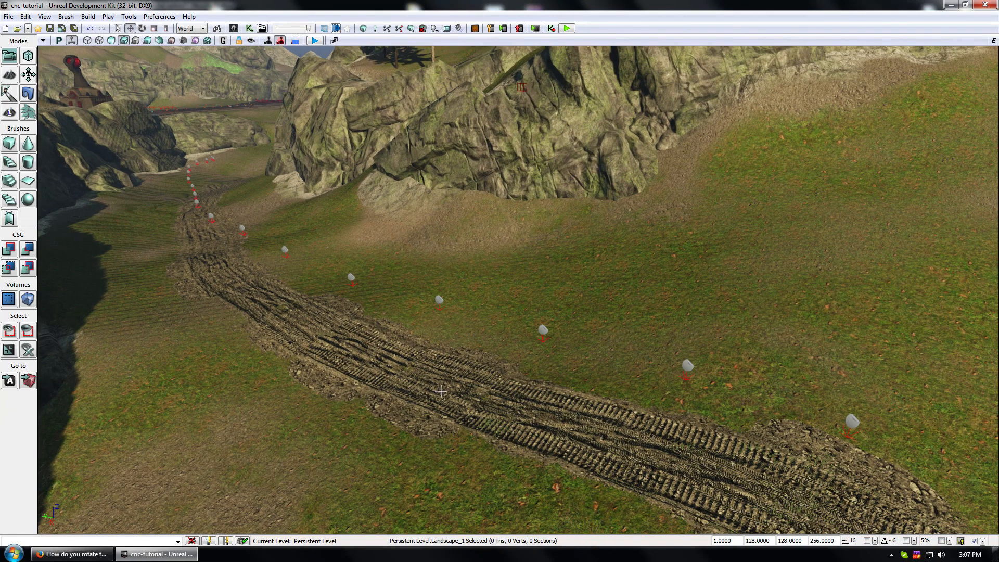
right_drag(441, 391, 448, 394)
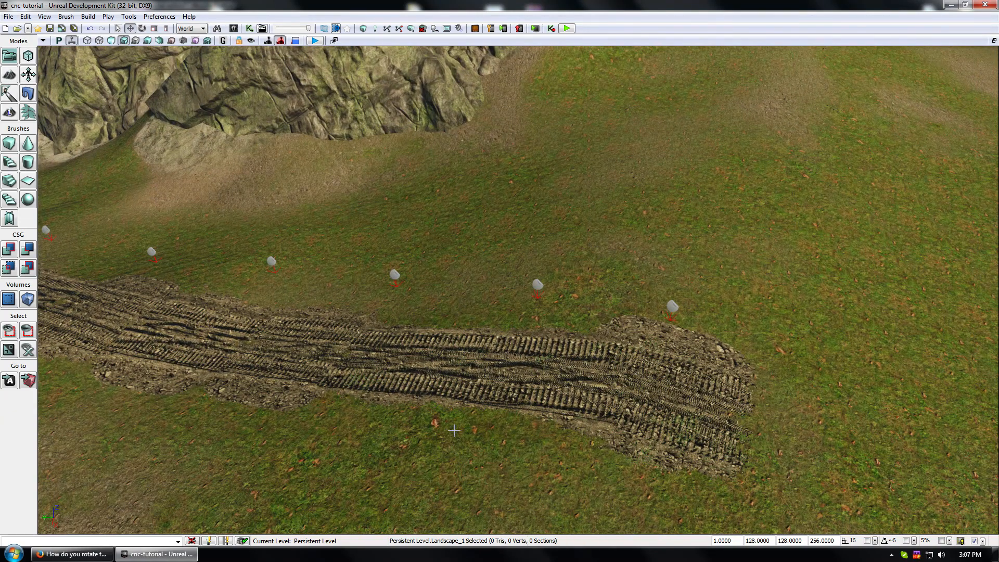
right_drag(458, 451, 515, 479)
drag(515, 480, 523, 456)
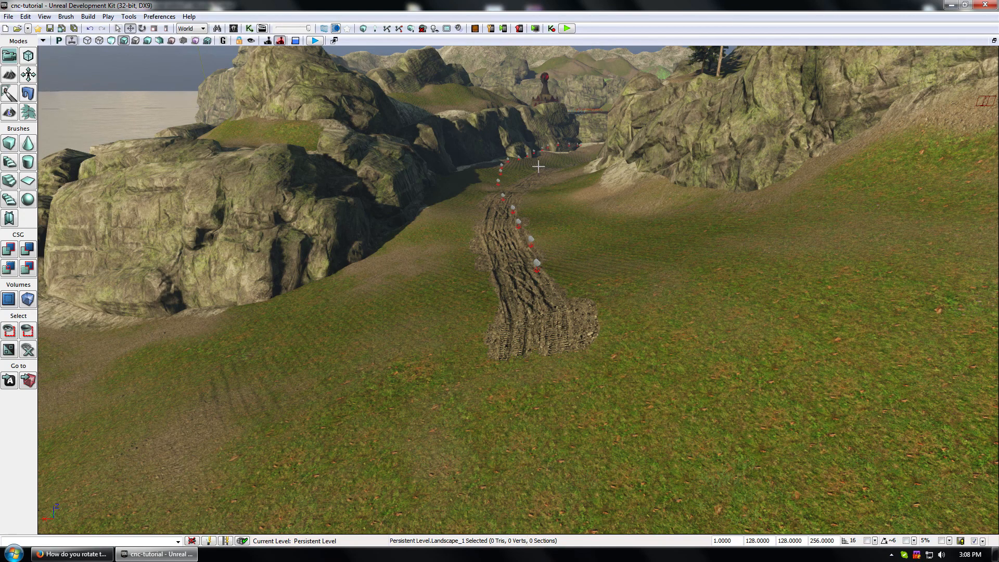
- Follow the track decals through the pass between the cliffs and inspect them on the sand
drag(632, 326, 570, 203)
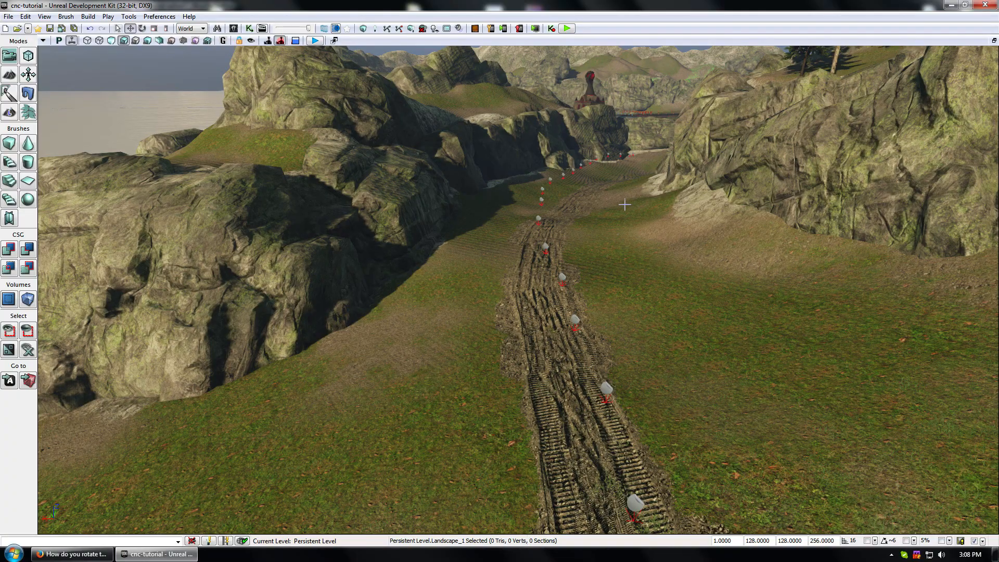
mouse_move(624, 204)
mouse_down()
mouse_move(635, 442)
mouse_move(635, 244)
mouse_move(734, 234)
mouse_move(746, 260)
mouse_move(645, 275)
mouse_move(682, 192)
mouse_move(684, 151)
mouse_move(694, 393)
mouse_move(684, 332)
mouse_move(624, 240)
mouse_move(629, 150)
mouse_move(627, 203)
mouse_move(655, 364)
mouse_move(692, 416)
mouse_move(775, 430)
mouse_move(806, 448)
mouse_move(809, 463)
mouse_move(822, 406)
mouse_move(801, 239)
mouse_move(770, 171)
mouse_move(697, 125)
mouse_move(691, 84)
mouse_move(759, 58)
mouse_move(617, 204)
mouse_up()
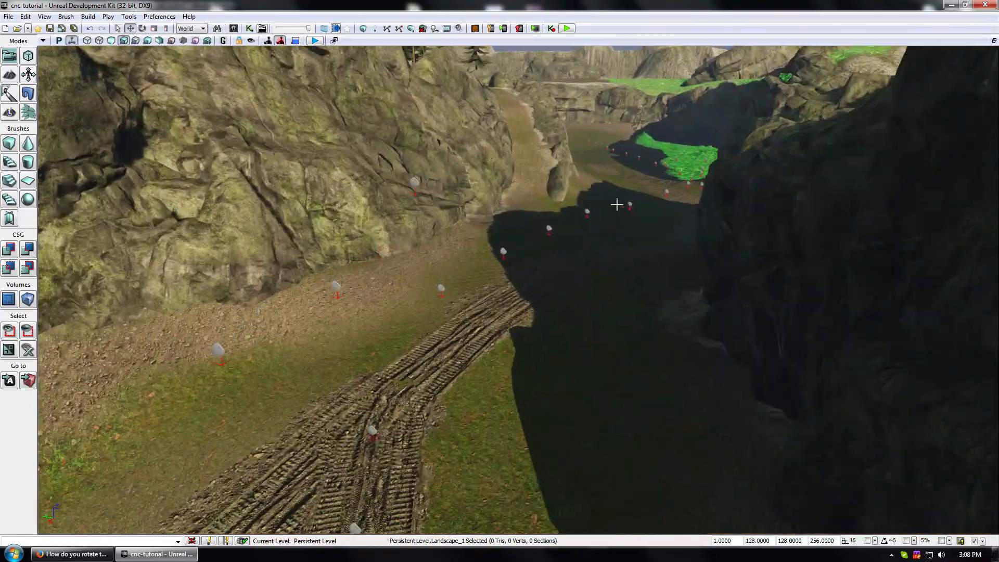
drag(500, 405, 556, 291)
right_drag(556, 291, 531, 385)
drag(531, 385, 554, 390)
right_drag(554, 390, 550, 339)
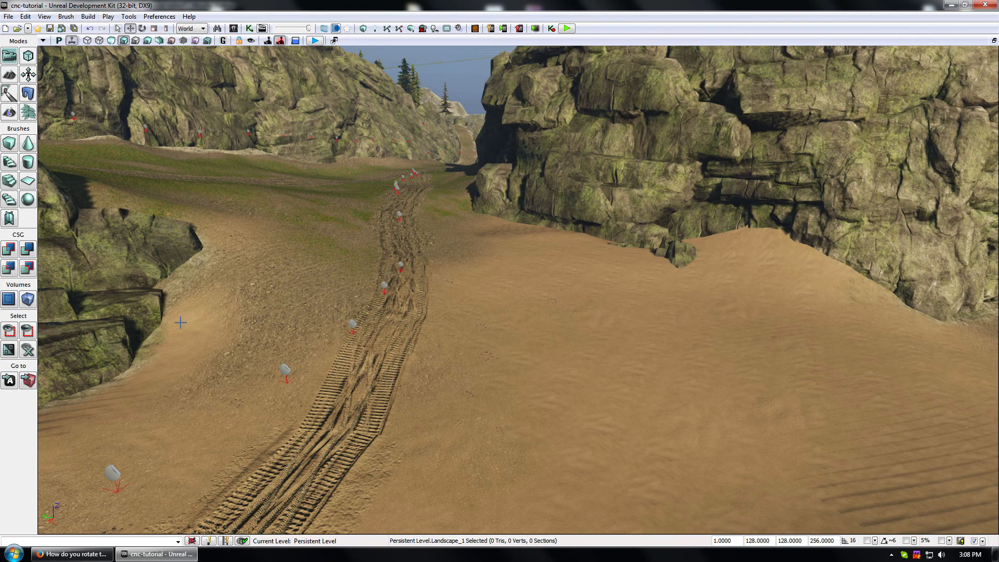